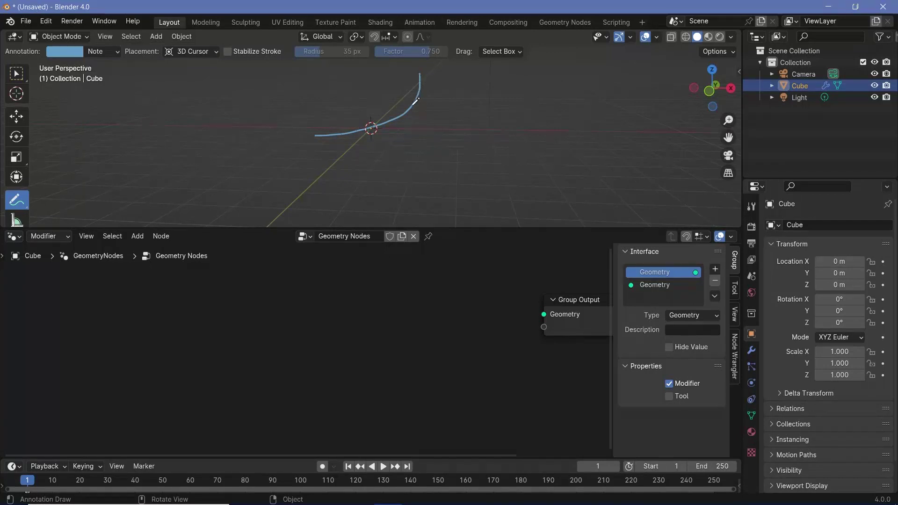
# Erase the blue annotation sketch from the viewport and return to box selection.
pyautogui.moveTo(420, 74)
pyautogui.keyDown('ctrl'); pyautogui.mouseDown()
pyautogui.moveTo(399, 114)
pyautogui.moveTo(303, 134)
pyautogui.mouseUp(); pyautogui.keyUp('ctrl')
pyautogui.press('w')
pyautogui.hotkey('shift', 'a')
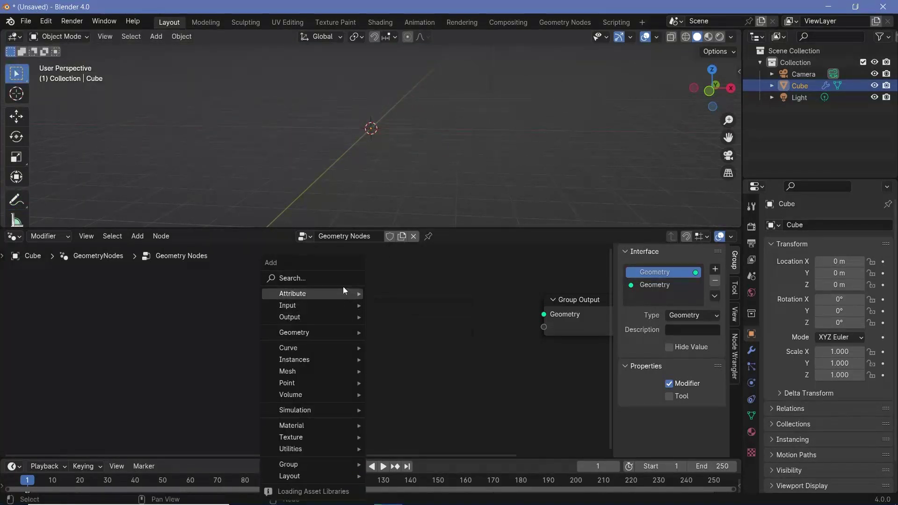
# Add a Bezier Segment node and connect its Curve output to Group Output Geometry.
pyautogui.click(326, 279)
pyautogui.write('be')
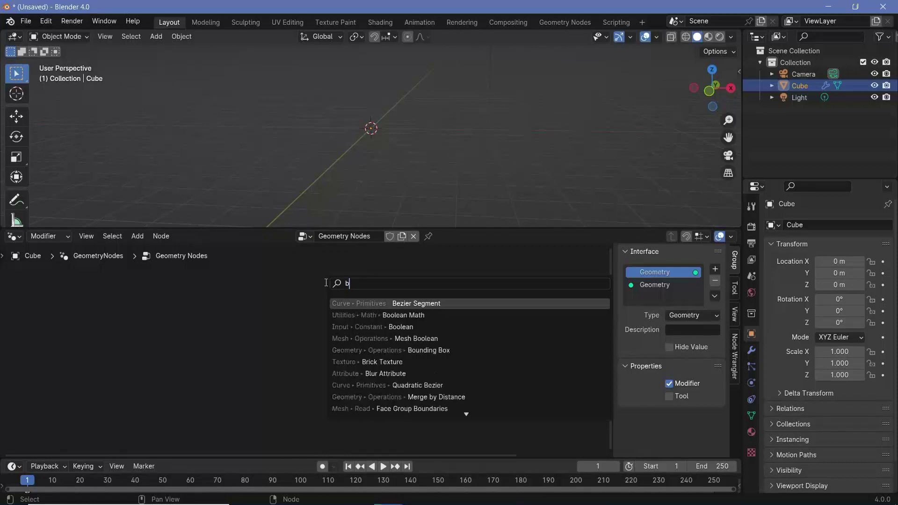
pyautogui.click(379, 300)
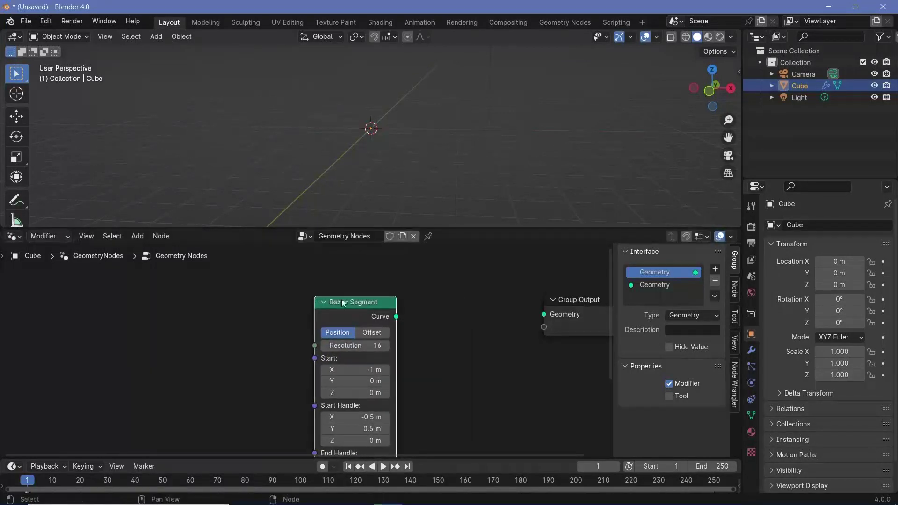
pyautogui.moveTo(396, 317); pyautogui.dragTo(543, 315)
pyautogui.moveTo(411, 197); pyautogui.dragTo(378, 114, button='middle')
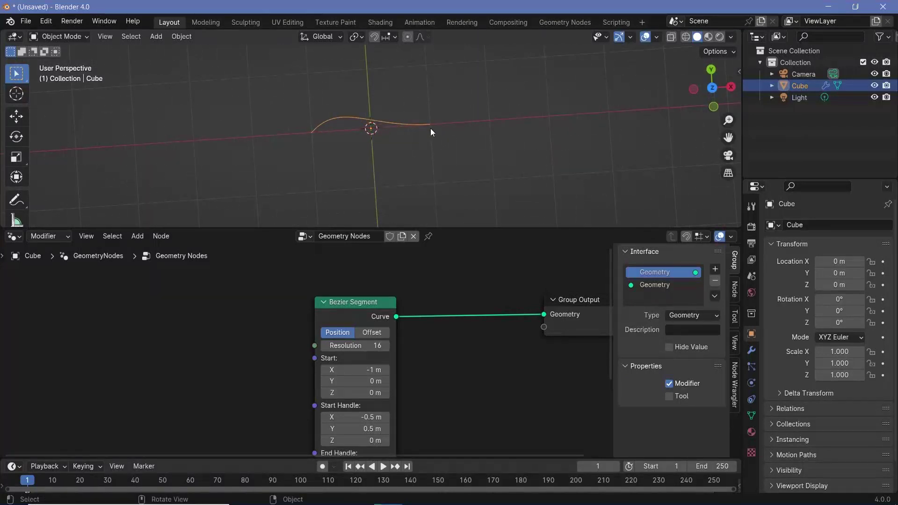
pyautogui.moveTo(416, 325); pyautogui.dragTo(414, 254, button='middle')
# Set the Bezier Segment's Start Handle X to 0 and Start X to -4 m.
pyautogui.scroll(2, 383, 361)
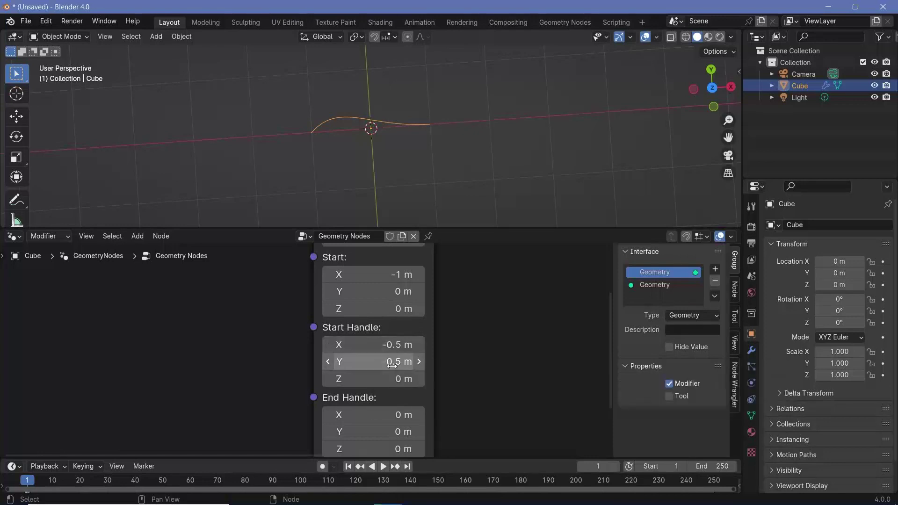
pyautogui.click(395, 345)
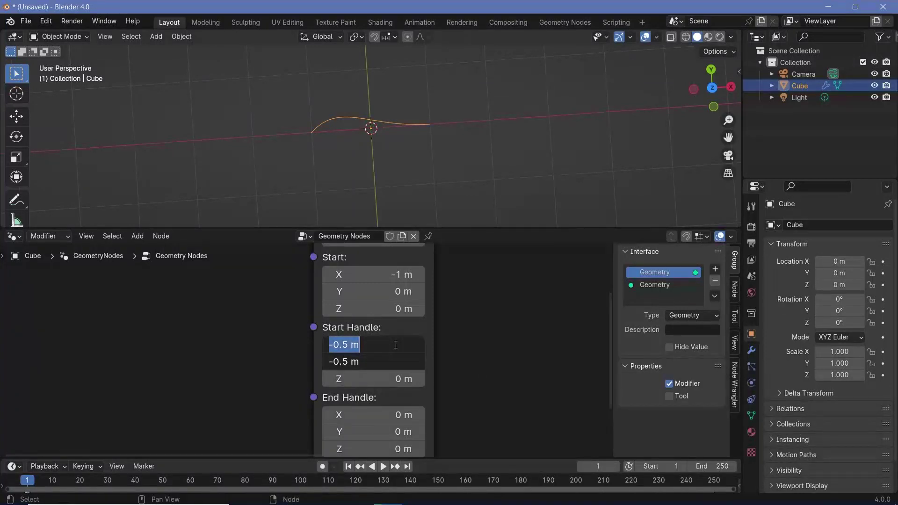
pyautogui.write('0')
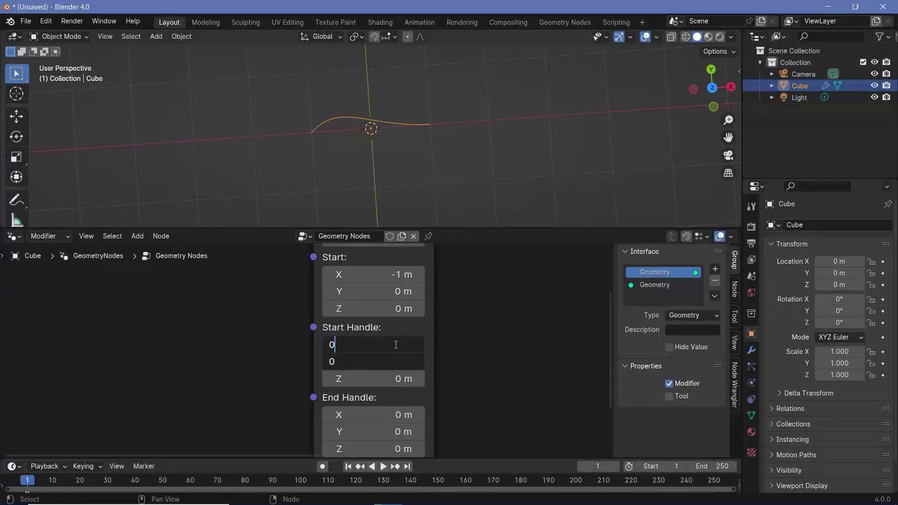
pyautogui.press('Return')
pyautogui.moveTo(430, 144); pyautogui.dragTo(326, 154, button='middle')
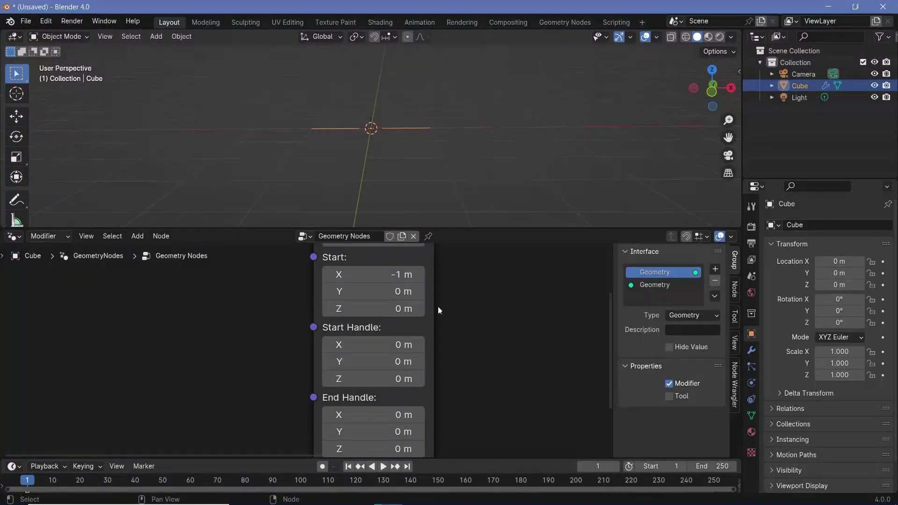
pyautogui.click(390, 273)
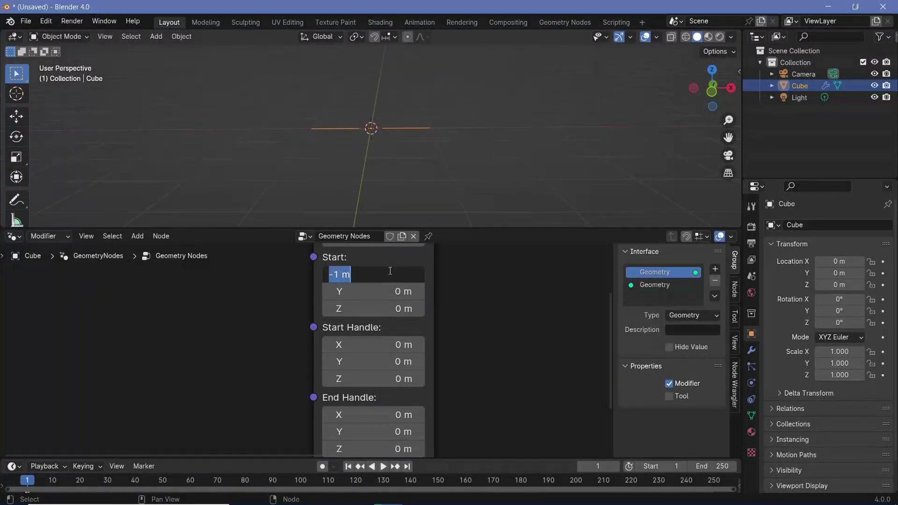
pyautogui.write('-4')
pyautogui.press('Return')
# Set the Bezier Segment's End X to 4 m and End Z to 4 m.
pyautogui.moveTo(497, 367); pyautogui.dragTo(500, 233, button='middle')
pyautogui.click(389, 345)
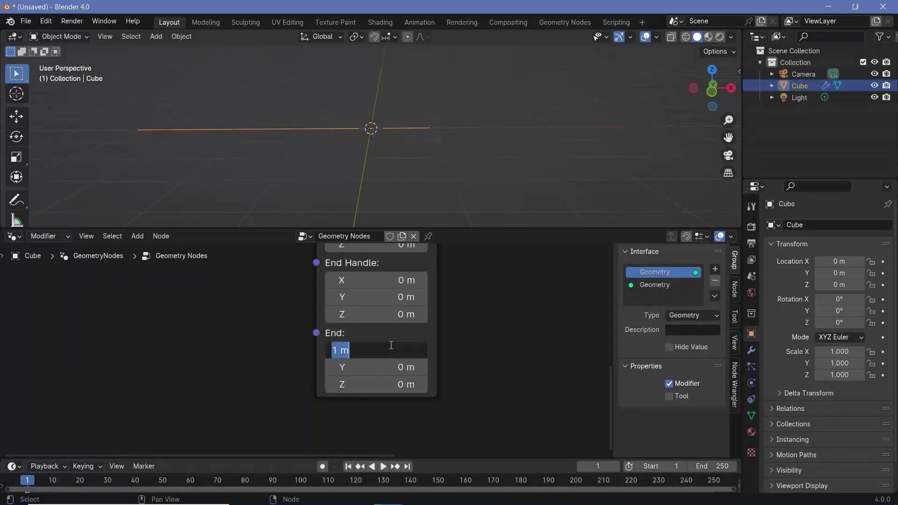
pyautogui.write('4')
pyautogui.press('Return')
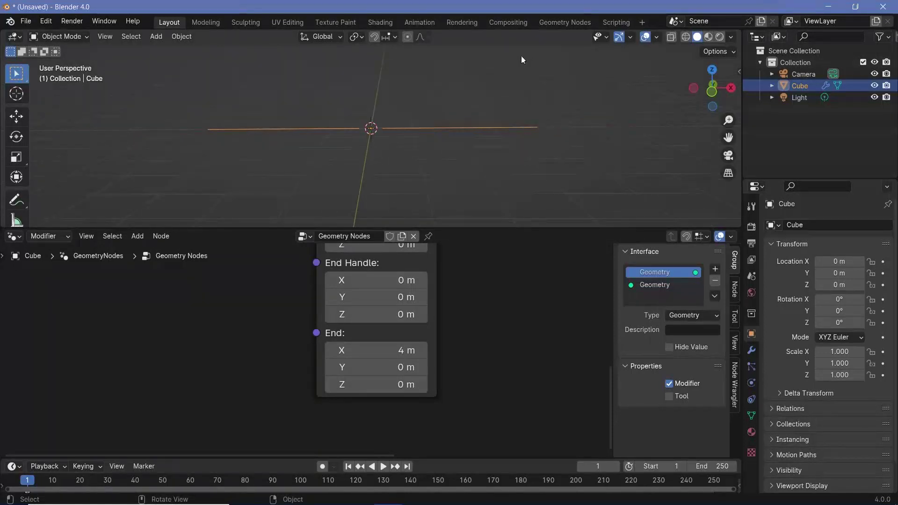
pyautogui.moveTo(376, 385); pyautogui.dragTo(412, 385)
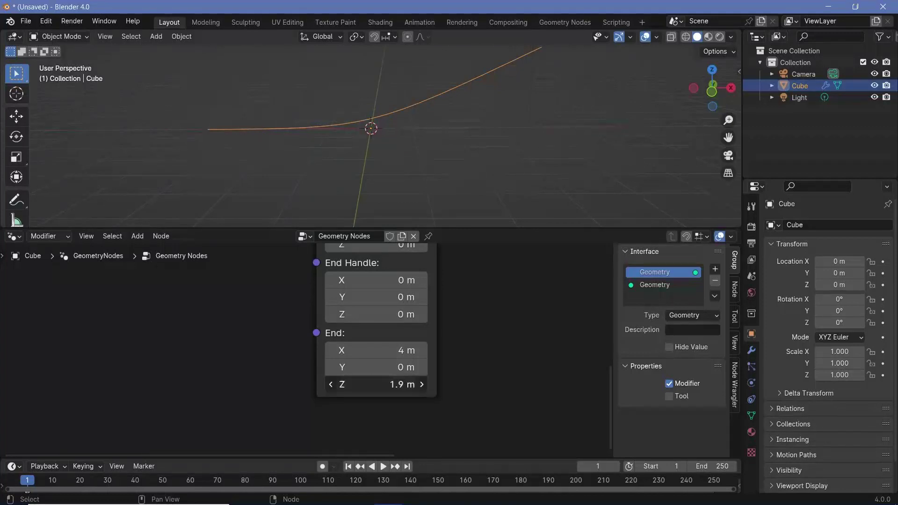
pyautogui.click(364, 385)
pyautogui.write('4')
pyautogui.press('Return')
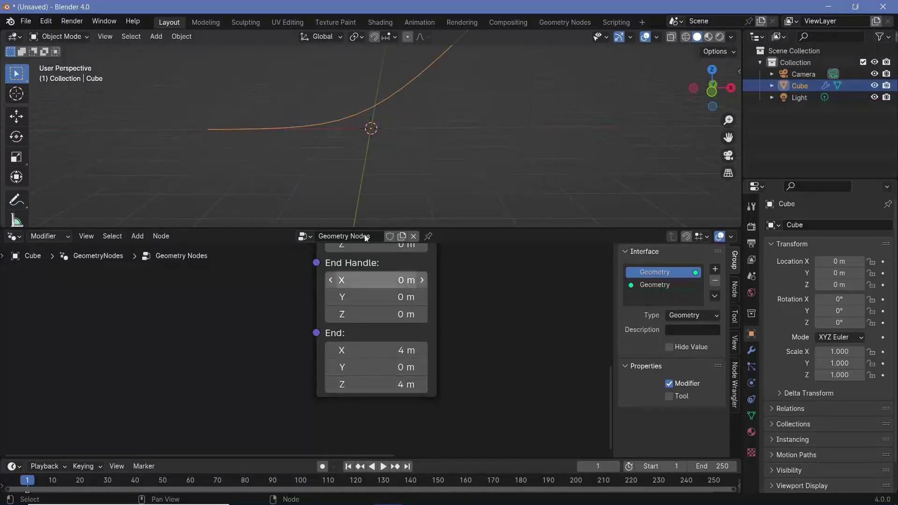
pyautogui.scroll(-5, 352, 144)
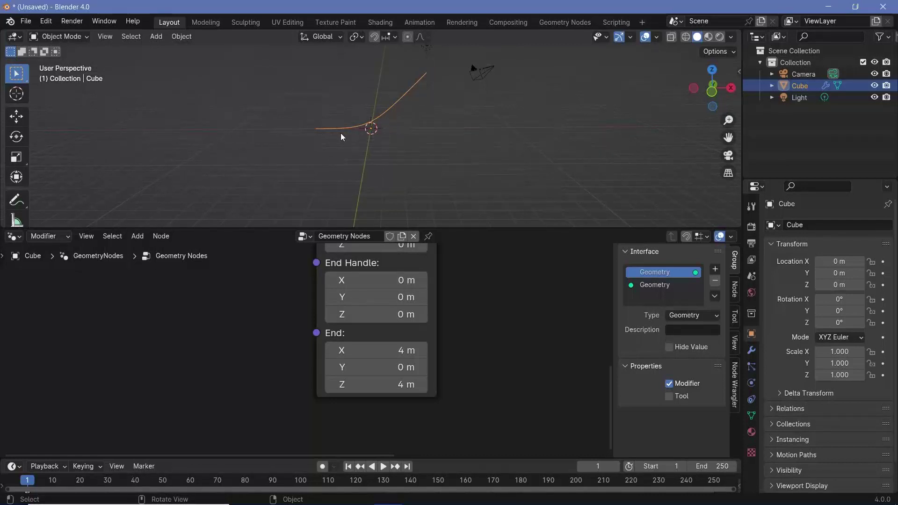
pyautogui.hotkey('shift', 'space')
# Sketch the intended curve shape with annotations and set End Handle X to 4 m.
pyautogui.press('d')
pyautogui.moveTo(318, 130)
pyautogui.mouseDown()
pyautogui.moveTo(405, 119)
pyautogui.moveTo(428, 90)
pyautogui.moveTo(428, 71)
pyautogui.mouseUp()
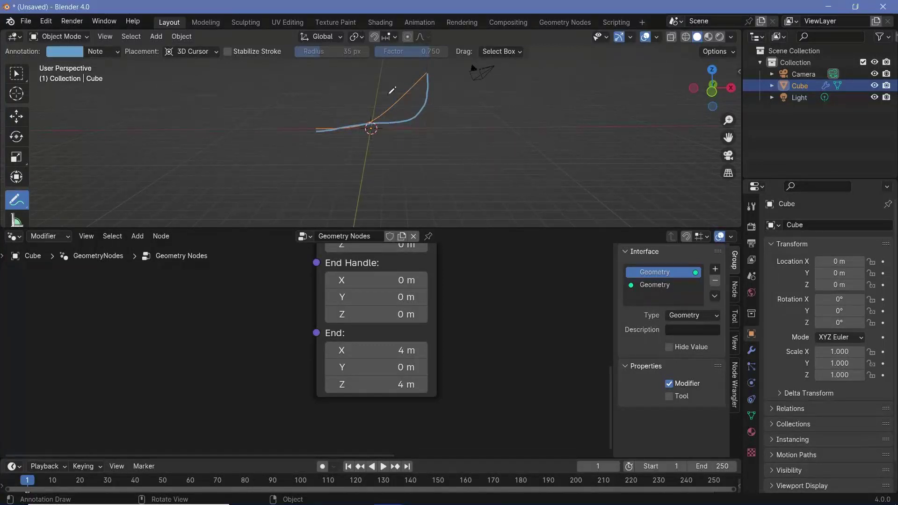
pyautogui.moveTo(457, 309); pyautogui.dragTo(444, 382, button='middle')
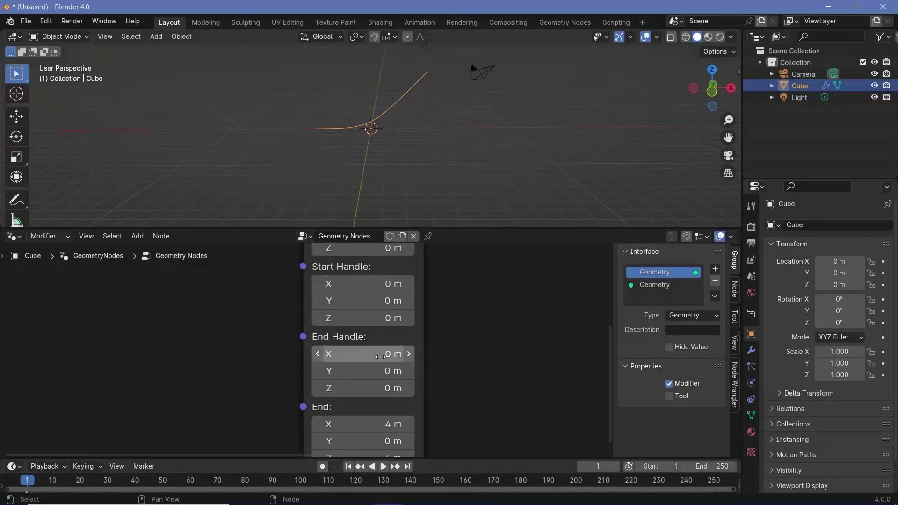
pyautogui.moveTo(380, 357)
pyautogui.mouseDown()
pyautogui.moveTo(439, 356)
pyautogui.moveTo(382, 354)
pyautogui.mouseUp()
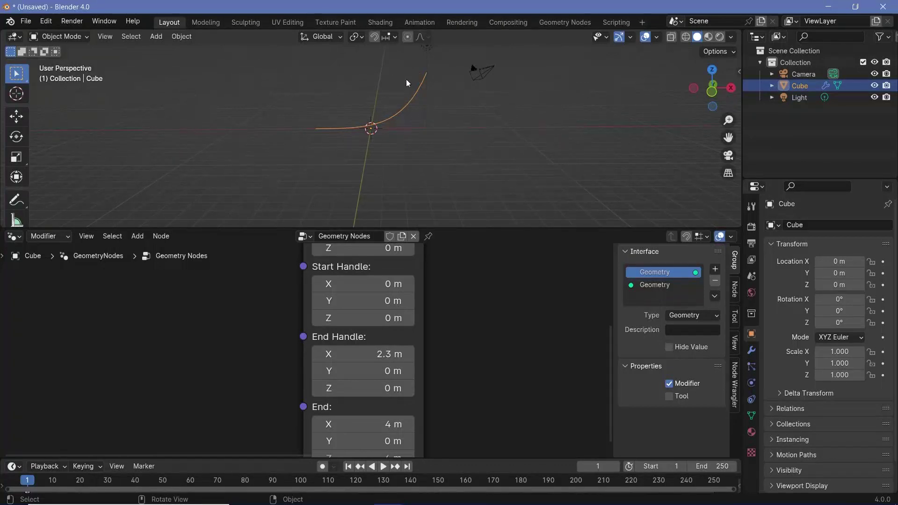
pyautogui.hotkey('shift', 'space')
pyautogui.press('d')
pyautogui.moveTo(384, 74); pyautogui.dragTo(461, 68)
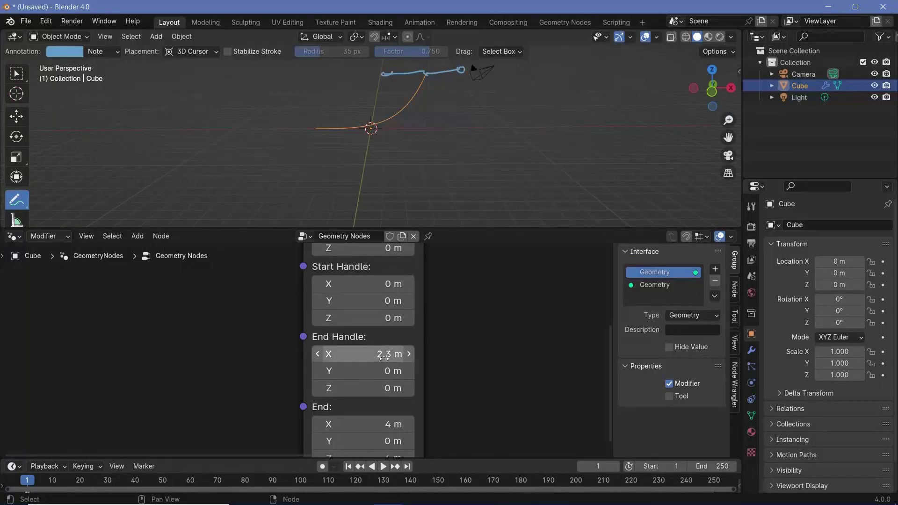
pyautogui.moveTo(378, 354); pyautogui.dragTo(407, 354)
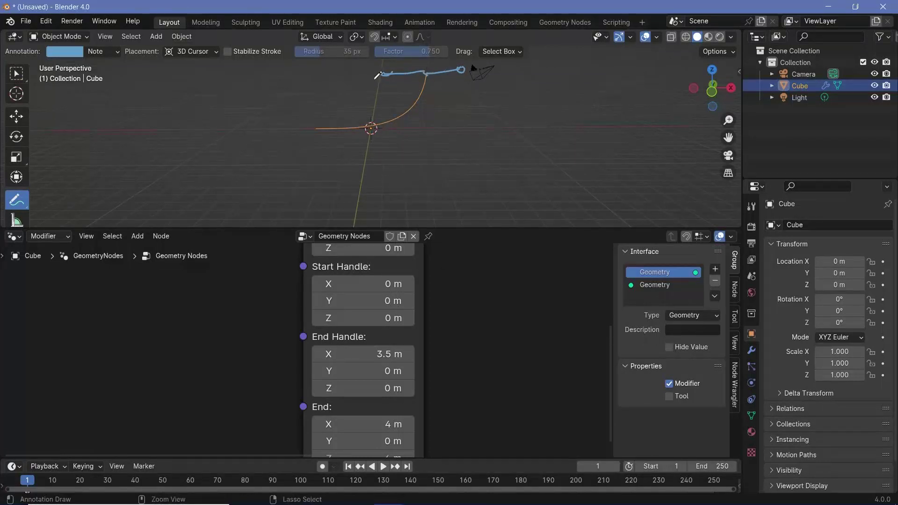
pyautogui.keyDown('ctrl'); pyautogui.moveTo(377, 76); pyautogui.dragTo(394, 75); pyautogui.keyUp('ctrl')
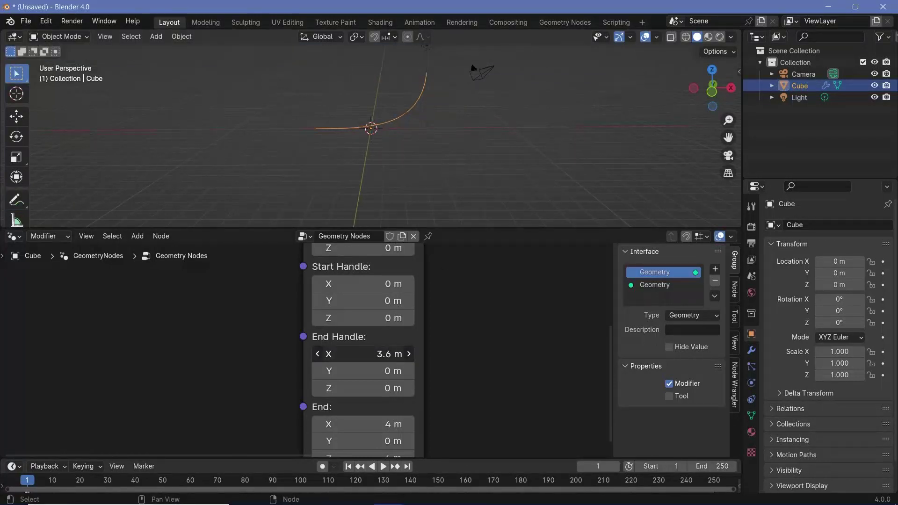
pyautogui.moveTo(378, 354); pyautogui.dragTo(456, 354)
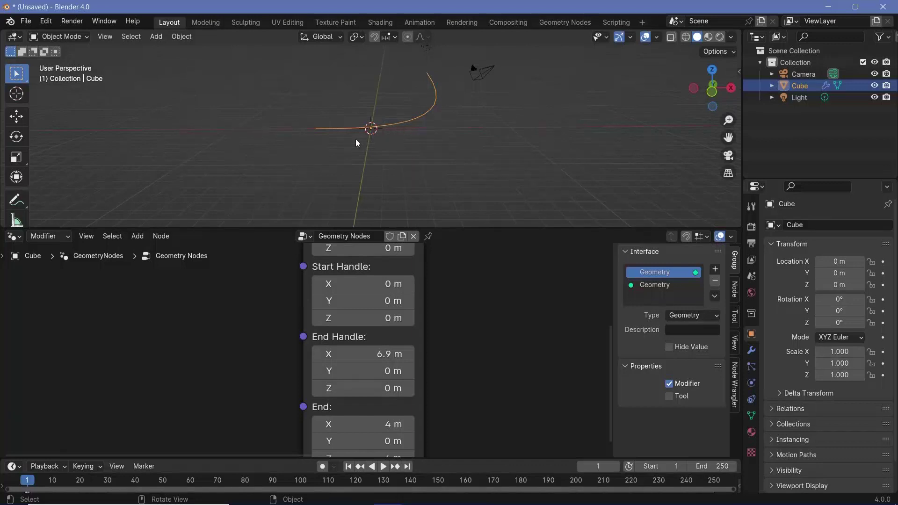
pyautogui.click(377, 354)
pyautogui.write('4')
pyautogui.press('Return')
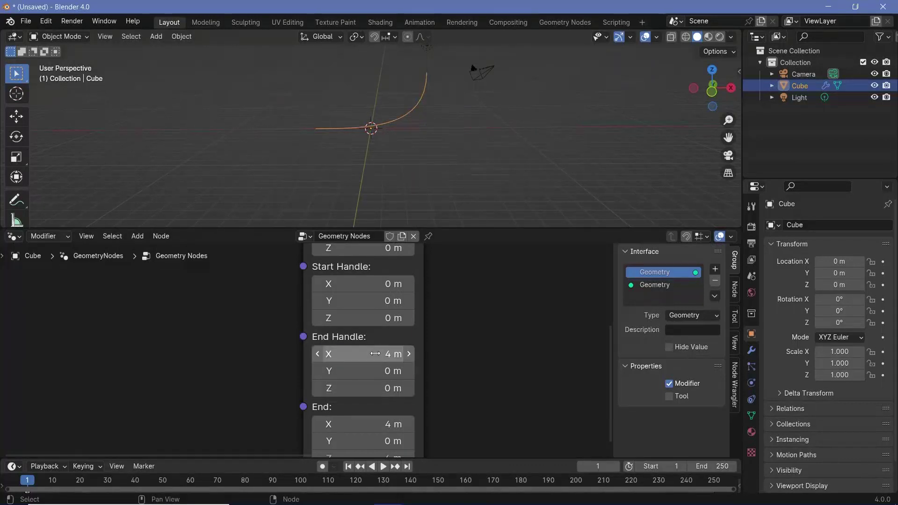
# Raise the Bezier Segment's End Z to 5 m so the curve climbs more steeply.
pyautogui.scroll(3, 397, 139)
pyautogui.scroll(-1, 398, 139)
pyautogui.keyDown('shift'); pyautogui.moveTo(398, 140); pyautogui.dragTo(392, 177, button='middle'); pyautogui.keyUp('shift')
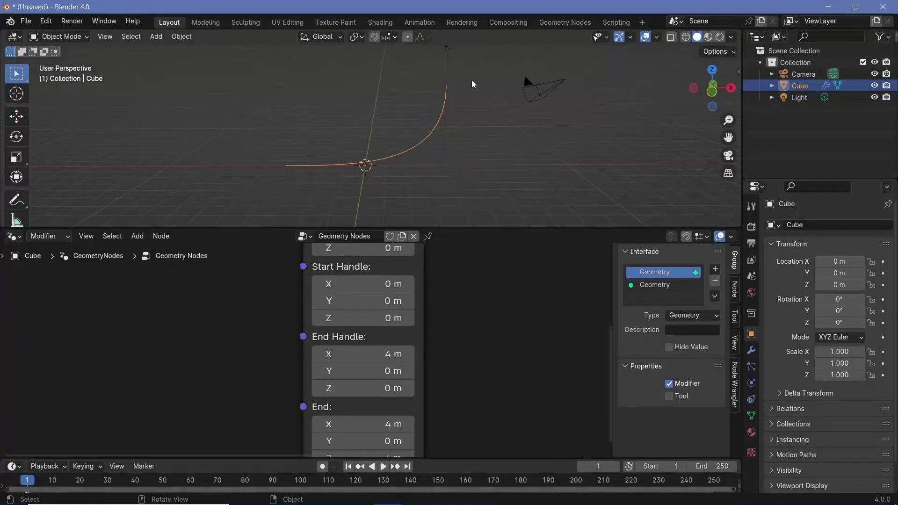
pyautogui.moveTo(461, 363); pyautogui.dragTo(469, 311, button='middle')
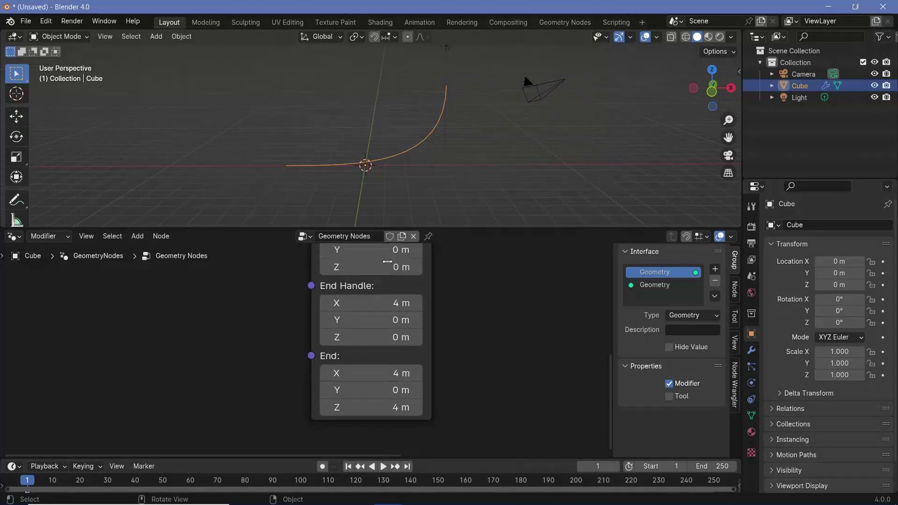
pyautogui.moveTo(497, 355); pyautogui.dragTo(496, 324, button='middle')
pyautogui.moveTo(405, 376); pyautogui.dragTo(437, 376)
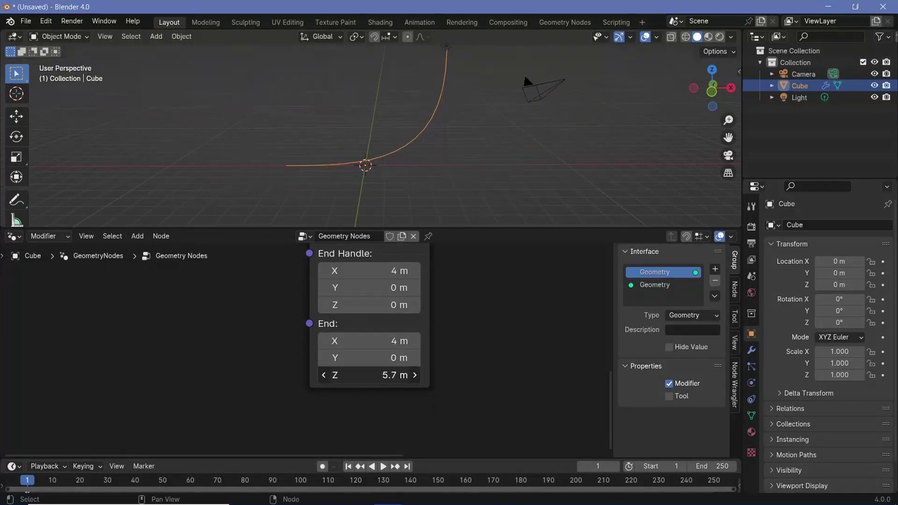
pyautogui.click(376, 379)
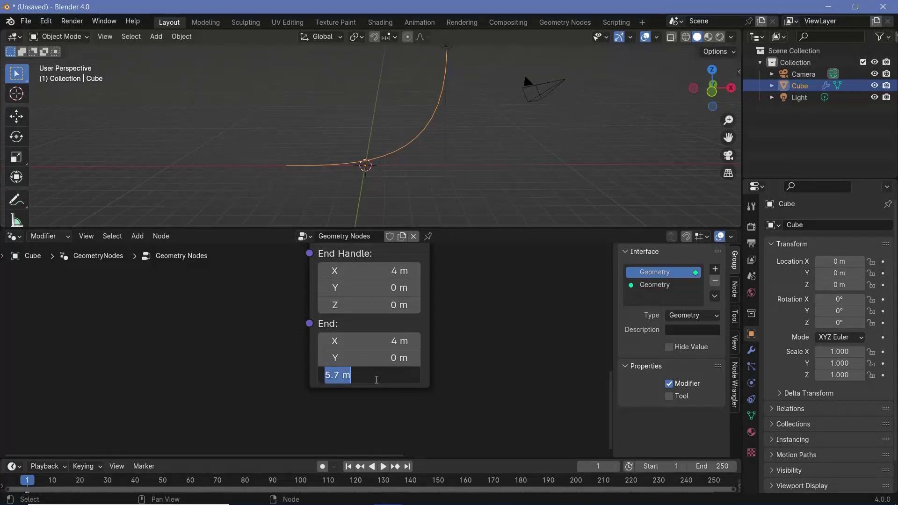
pyautogui.write('5')
pyautogui.press('Return')
pyautogui.moveTo(381, 154); pyautogui.dragTo(368, 95, button='middle')
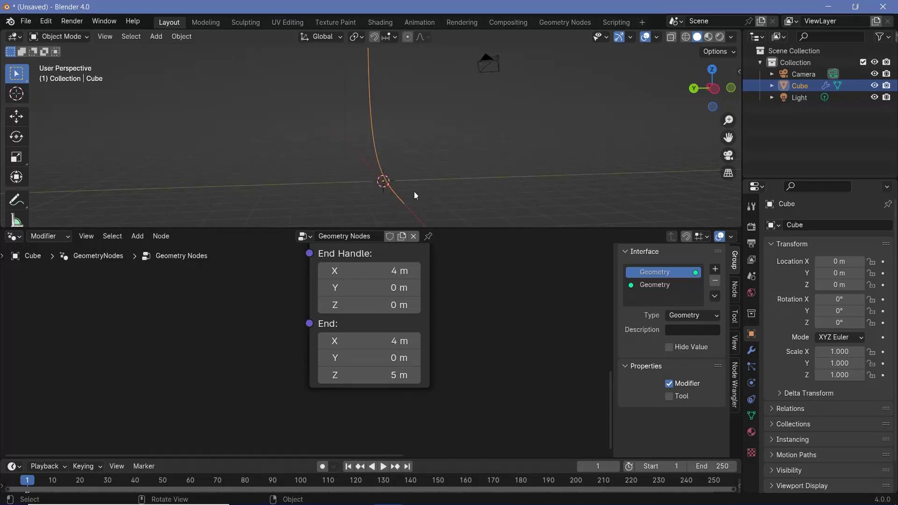
pyautogui.moveTo(415, 195); pyautogui.dragTo(417, 182, button='middle')
pyautogui.scroll(-5, 449, 313)
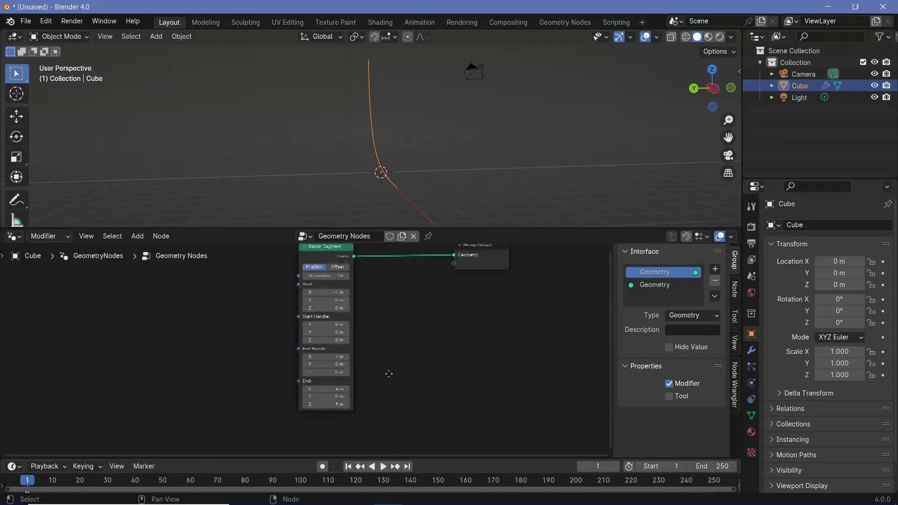
# Add a Points node above the Bezier node and link it to the Group Output.
pyautogui.moveTo(300, 304); pyautogui.dragTo(224, 360)
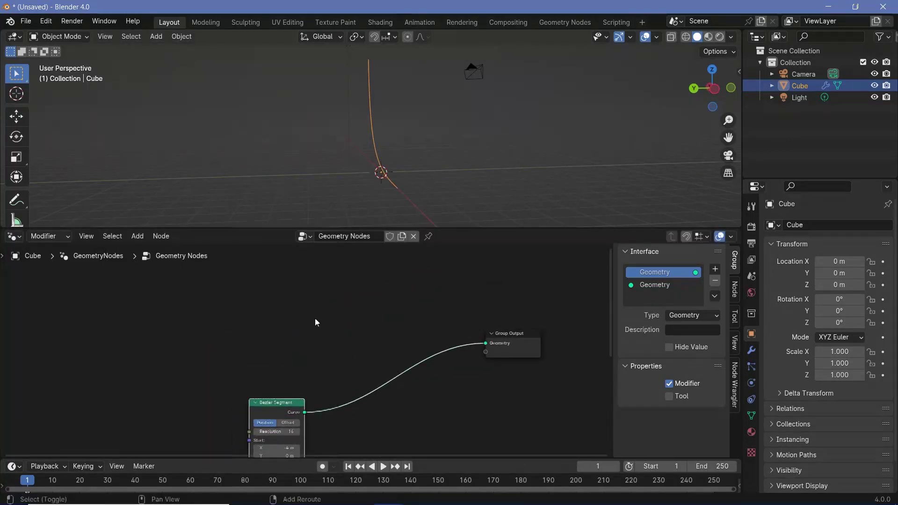
pyautogui.hotkey('shift', 'a')
pyautogui.click(295, 241)
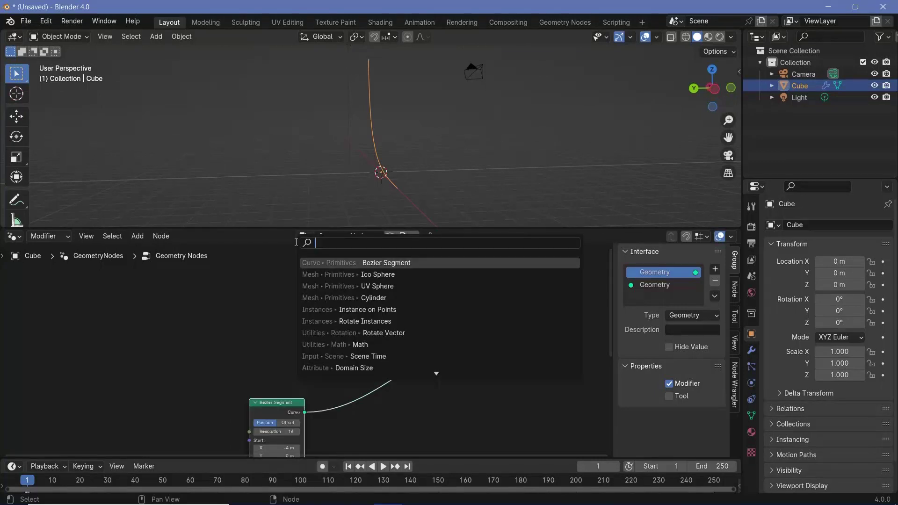
pyautogui.write('poi')
pyautogui.click(316, 265)
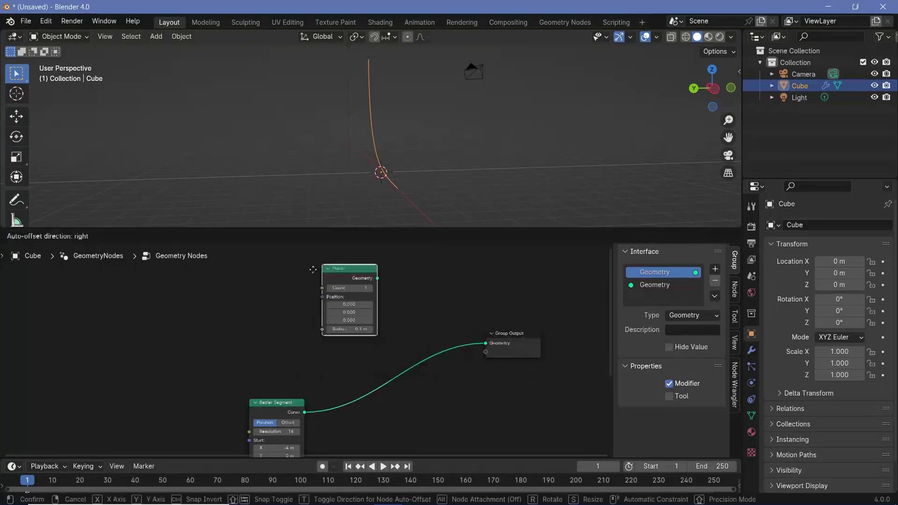
pyautogui.click(242, 292)
pyautogui.moveTo(306, 299); pyautogui.dragTo(485, 343)
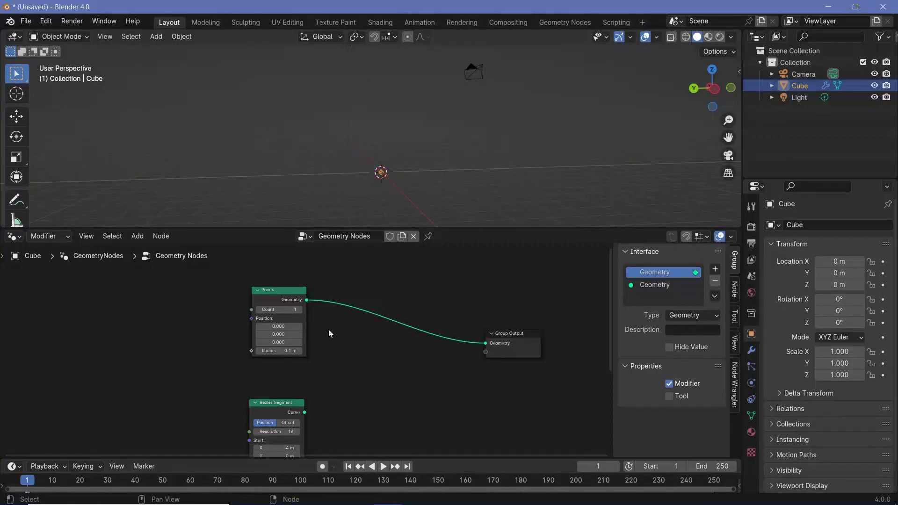
# Set the Points node's Count to 50.
pyautogui.scroll(2, 328, 329)
pyautogui.click(271, 290)
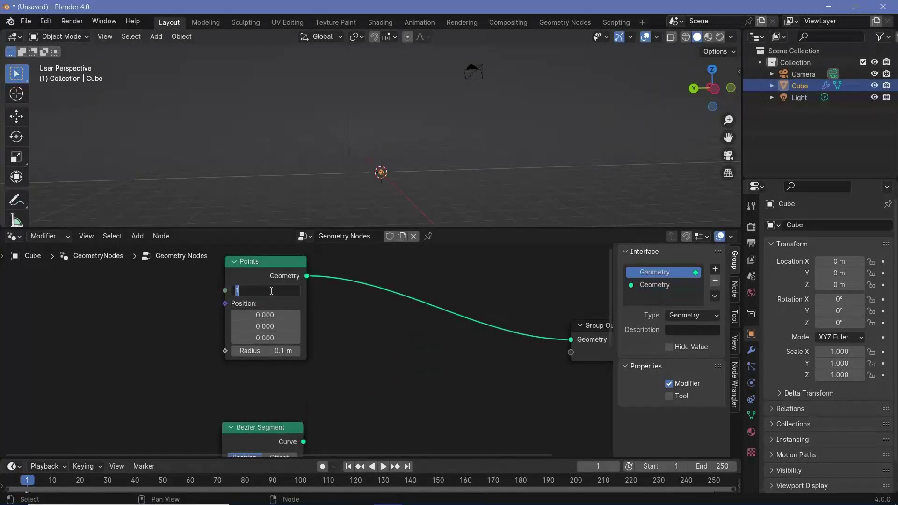
pyautogui.write('50')
pyautogui.press('Return')
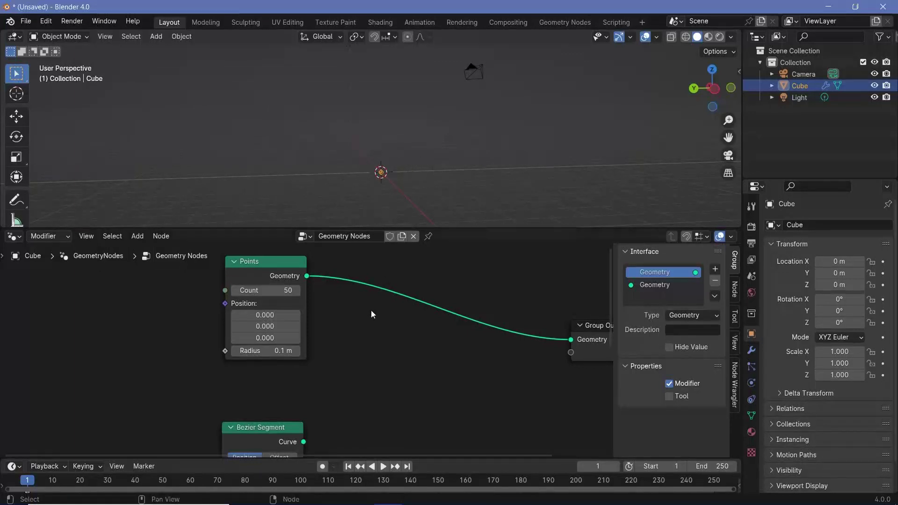
pyautogui.hotkey('shift', 'a')
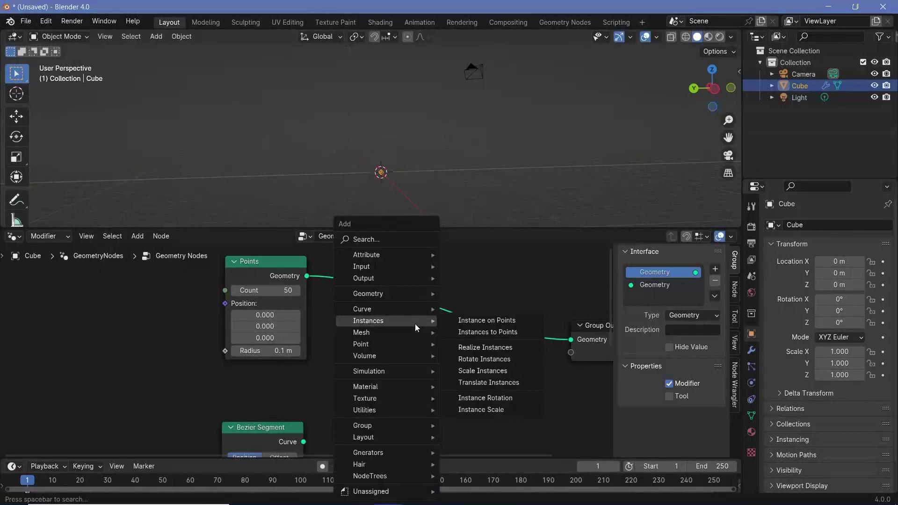
# Insert a Set Position node between Points and Group Output and rearrange the nodes.
pyautogui.write('set')
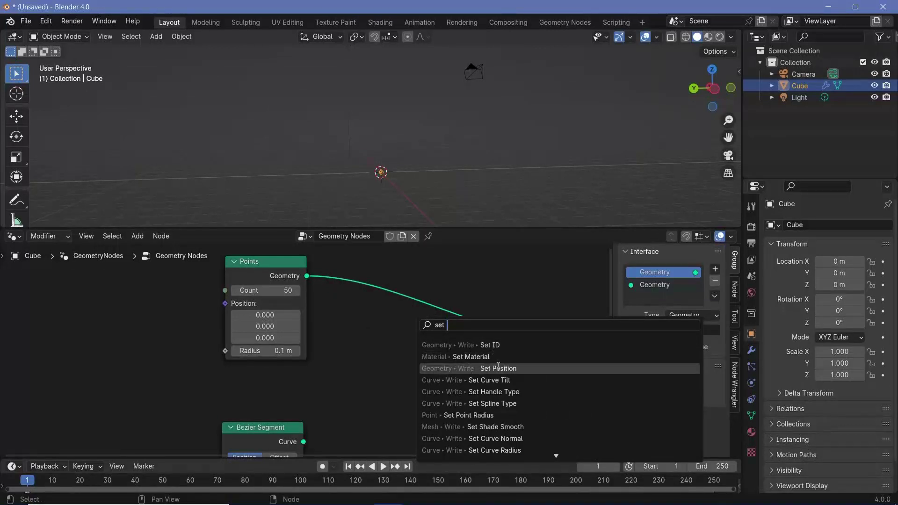
pyautogui.click(468, 368)
pyautogui.click(419, 303)
pyautogui.click(416, 304)
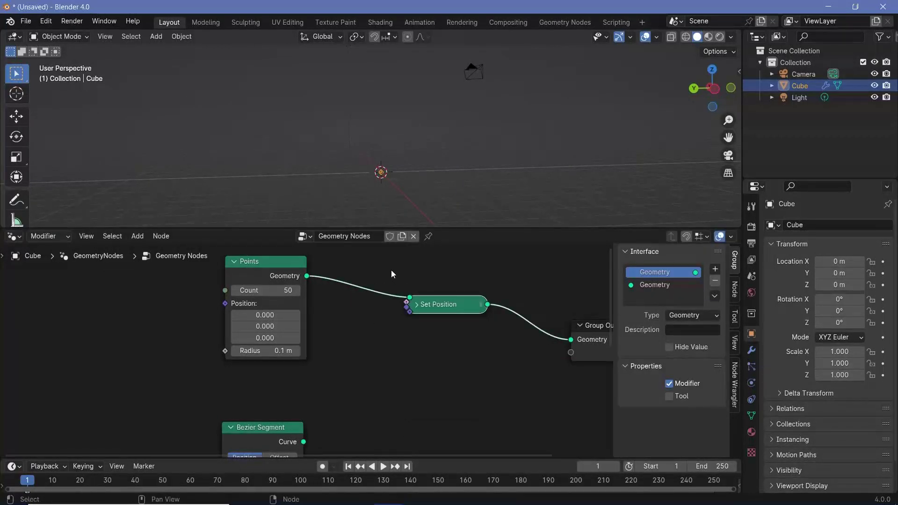
pyautogui.click(415, 305)
pyautogui.moveTo(444, 311); pyautogui.dragTo(419, 277)
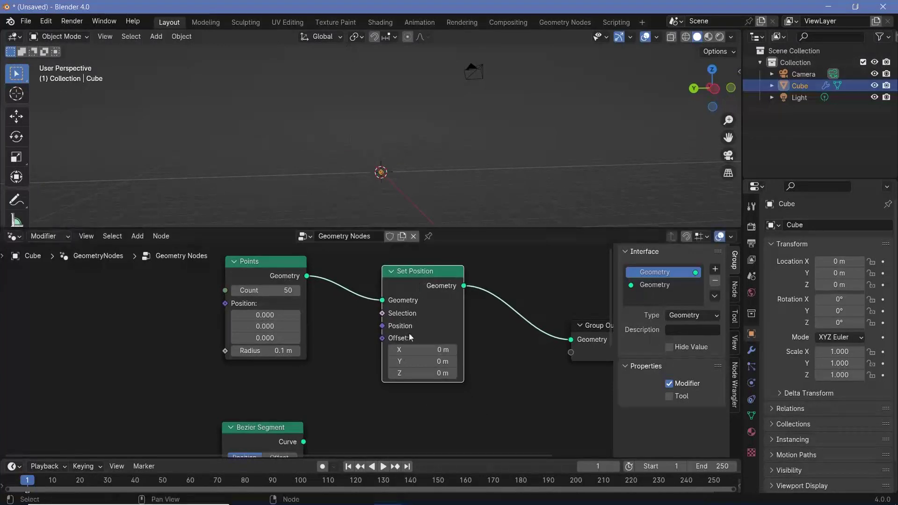
pyautogui.scroll(-3, 310, 349)
pyautogui.moveTo(310, 349); pyautogui.dragTo(352, 278, button='middle')
pyautogui.moveTo(316, 343); pyautogui.dragTo(310, 426)
pyautogui.moveTo(343, 349); pyautogui.dragTo(366, 344, button='middle')
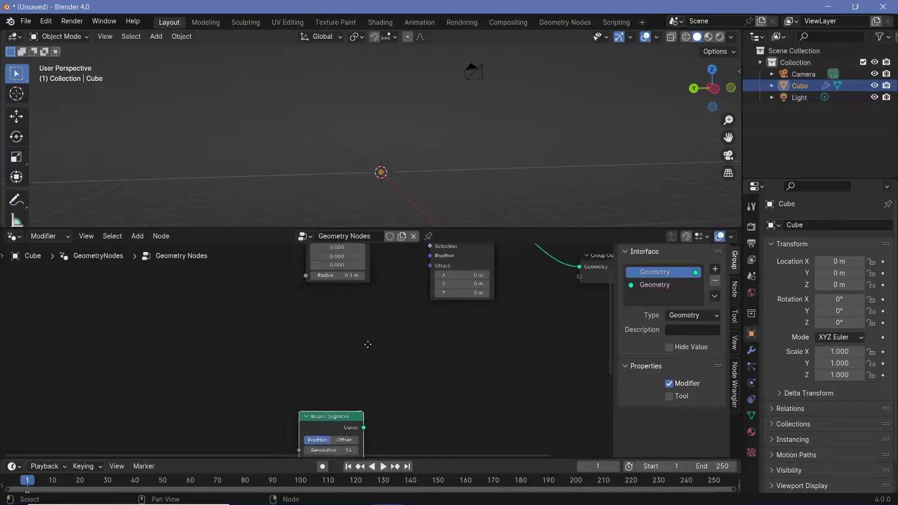
# Add a Vector Random Value node and link its Value to the Set Position Offset.
pyautogui.hotkey('shift', 'a')
pyautogui.write('random')
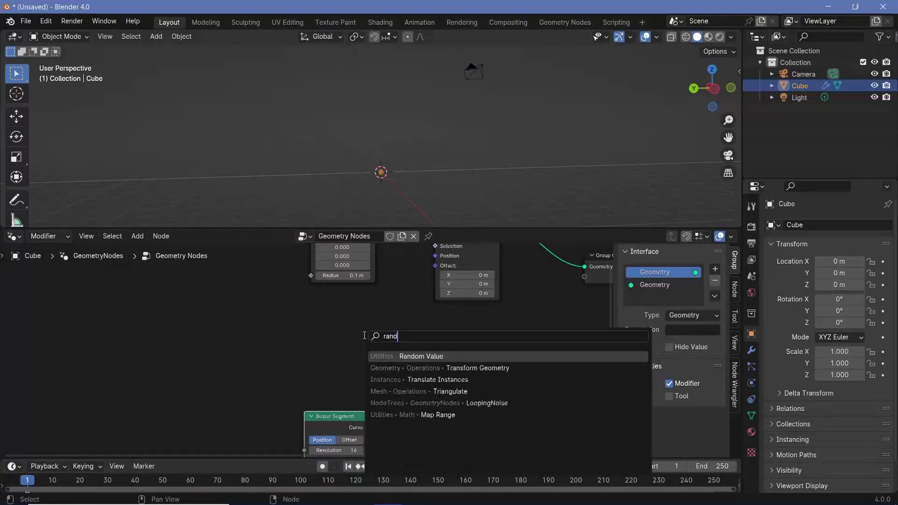
pyautogui.click(420, 357)
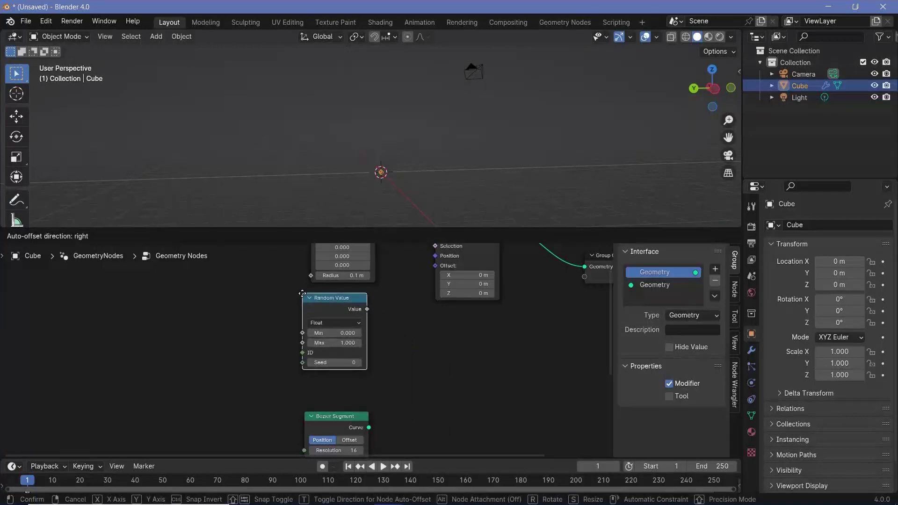
pyautogui.click(406, 323)
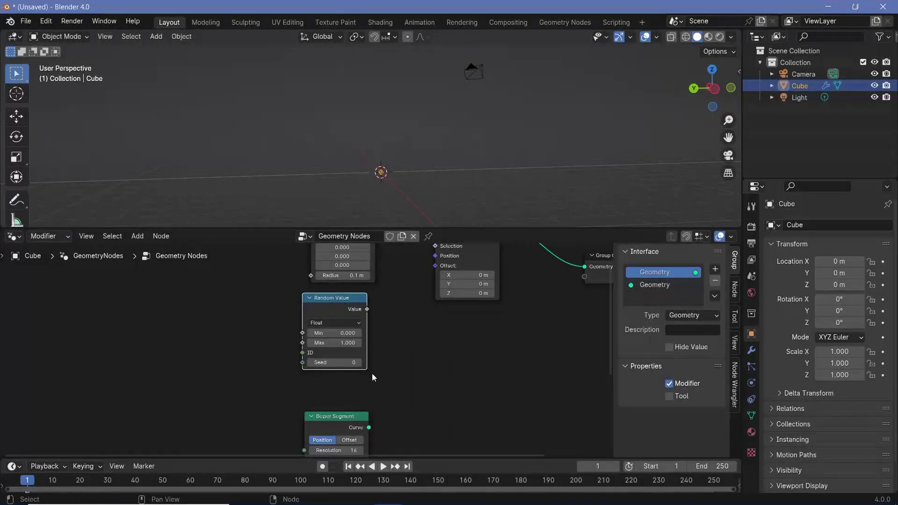
pyautogui.scroll(4, 307, 335)
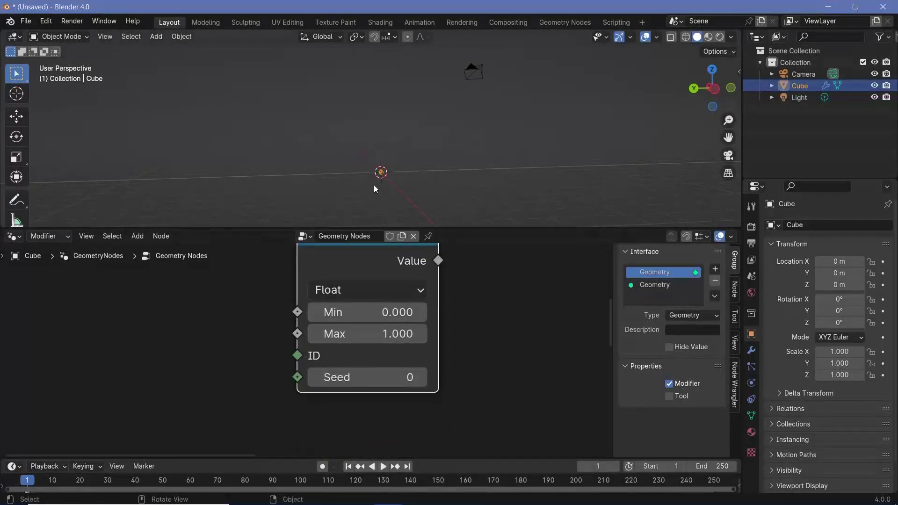
pyautogui.click(363, 288)
pyautogui.click(368, 383)
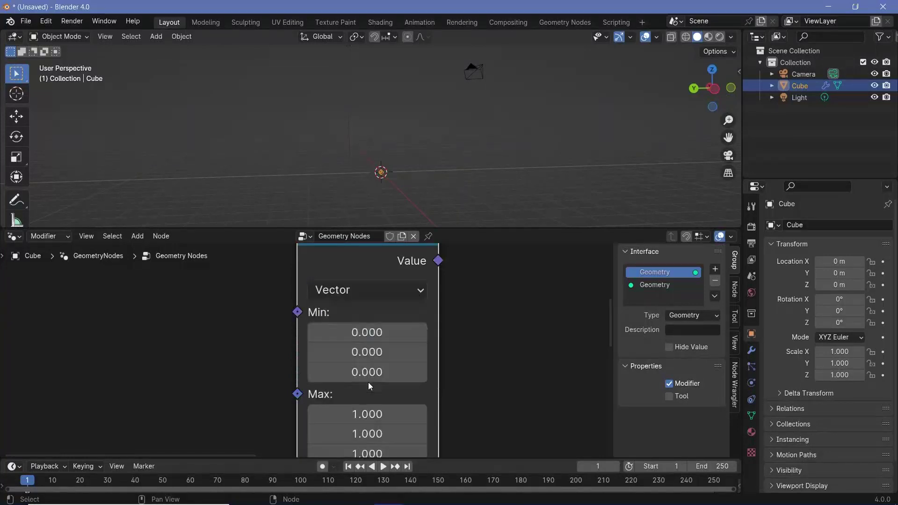
pyautogui.scroll(-2, 369, 383)
pyautogui.moveTo(322, 344); pyautogui.dragTo(430, 275)
# Set the Random Value Min vector to -0.5, -0.5, -0.5.
pyautogui.scroll(2, 397, 163)
pyautogui.moveTo(397, 164)
pyautogui.mouseDown(button='middle')
pyautogui.moveTo(457, 180)
pyautogui.moveTo(638, 159)
pyautogui.moveTo(383, 164)
pyautogui.mouseUp(button='middle')
pyautogui.scroll(-3, 359, 318)
pyautogui.moveTo(374, 330); pyautogui.dragTo(435, 265, button='middle')
pyautogui.click(332, 323)
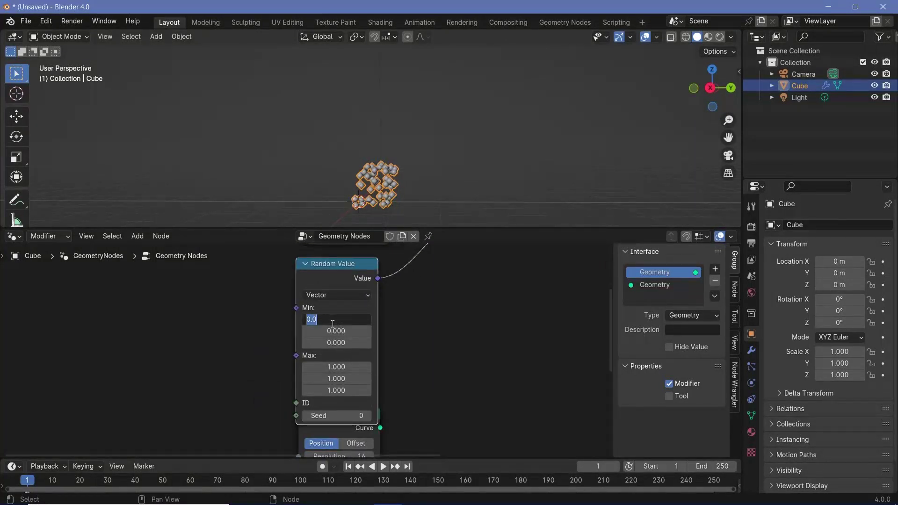
pyautogui.write('-0.5')
pyautogui.press('Return')
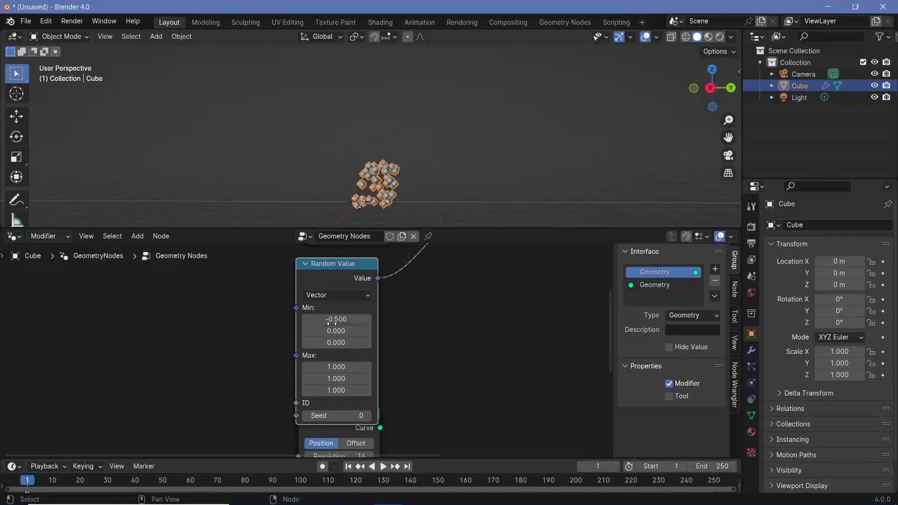
pyautogui.click(336, 330)
pyautogui.write('0.5')
pyautogui.press('Return')
pyautogui.click(340, 343)
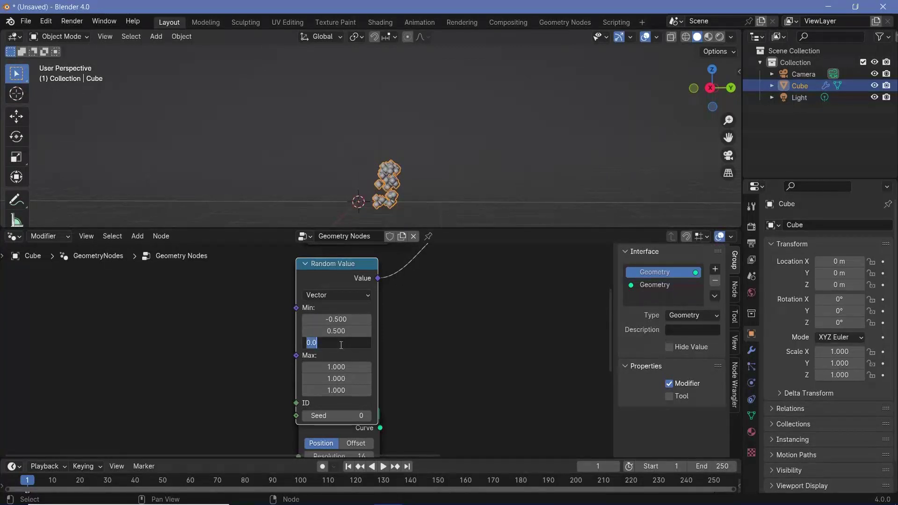
pyautogui.write('-0.5')
pyautogui.press('Return')
pyautogui.click(335, 332)
pyautogui.write('-0.5')
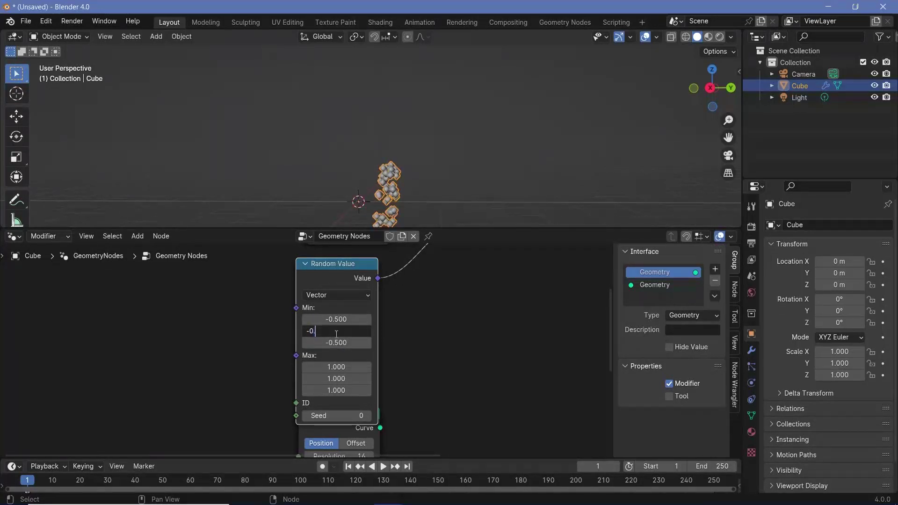
pyautogui.press('Return')
# Set all Max values to 0.5, then widen the Y range to -2 through 2.
pyautogui.moveTo(336, 366); pyautogui.dragTo(335, 390)
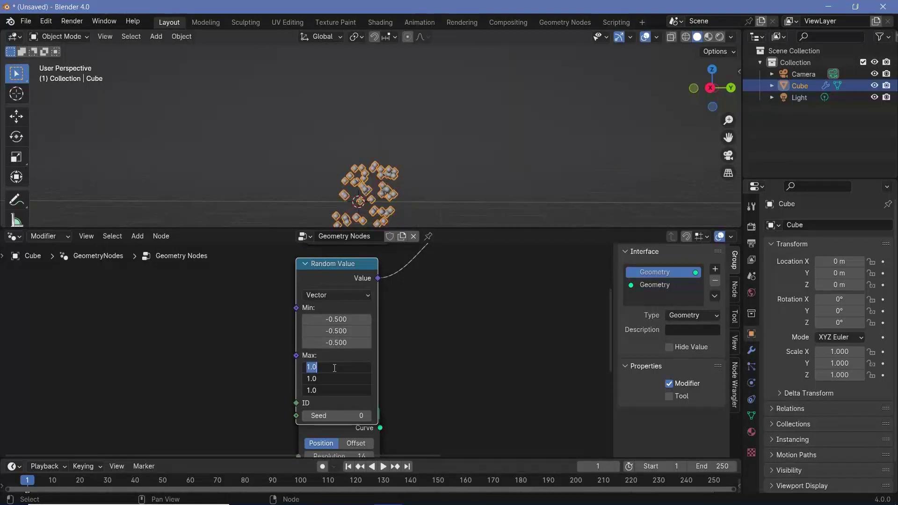
pyautogui.write('0.5')
pyautogui.press('Return')
pyautogui.moveTo(368, 158); pyautogui.dragTo(360, 205, button='middle')
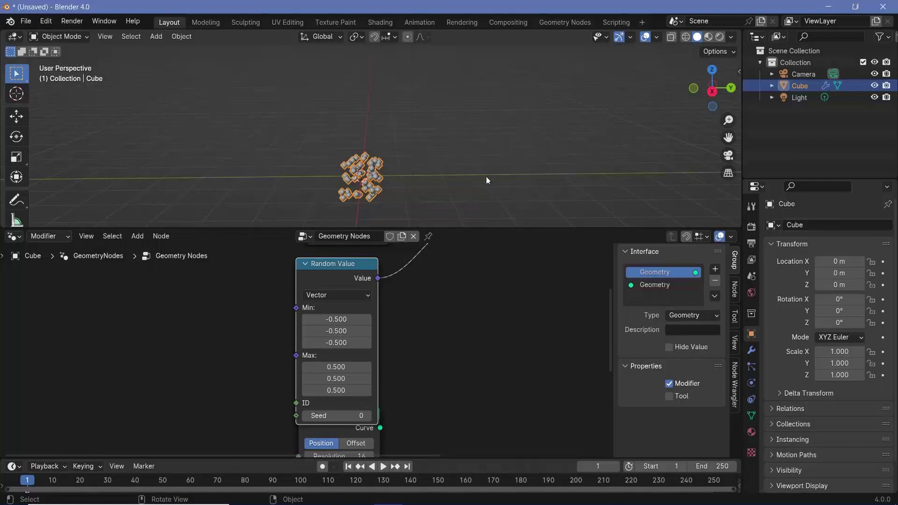
pyautogui.click(342, 331)
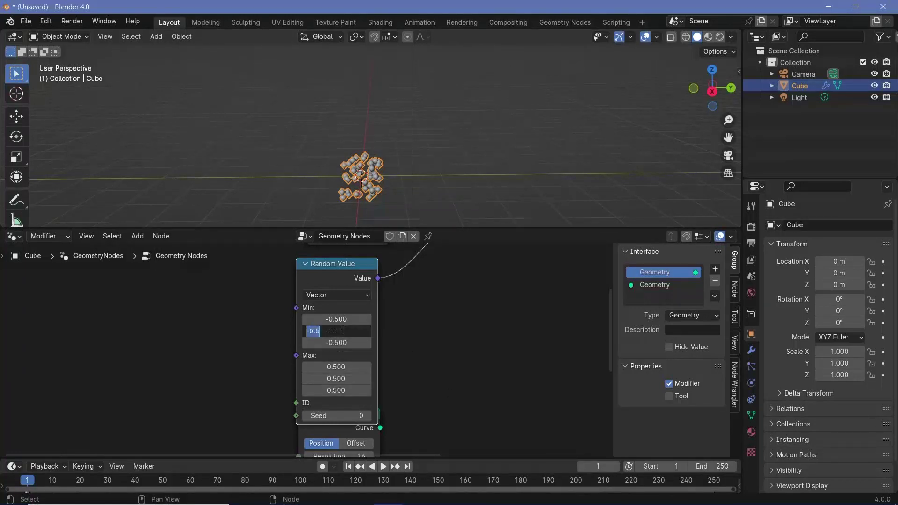
pyautogui.write('-2')
pyautogui.press('Return')
pyautogui.click(330, 378)
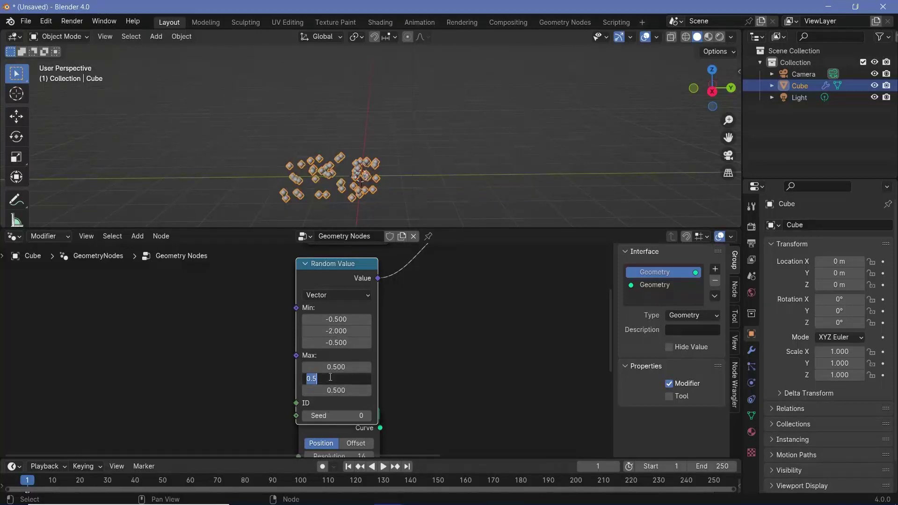
pyautogui.write('2')
pyautogui.press('Return')
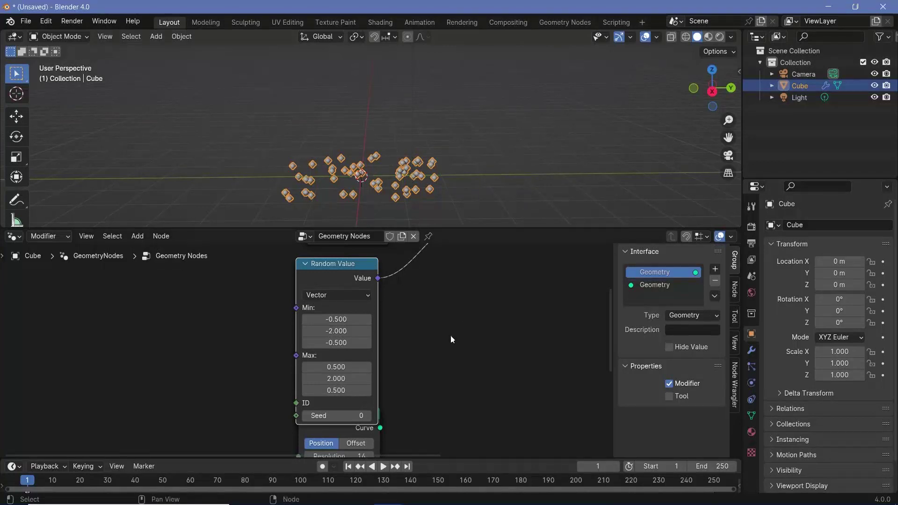
pyautogui.scroll(-3, 331, 394)
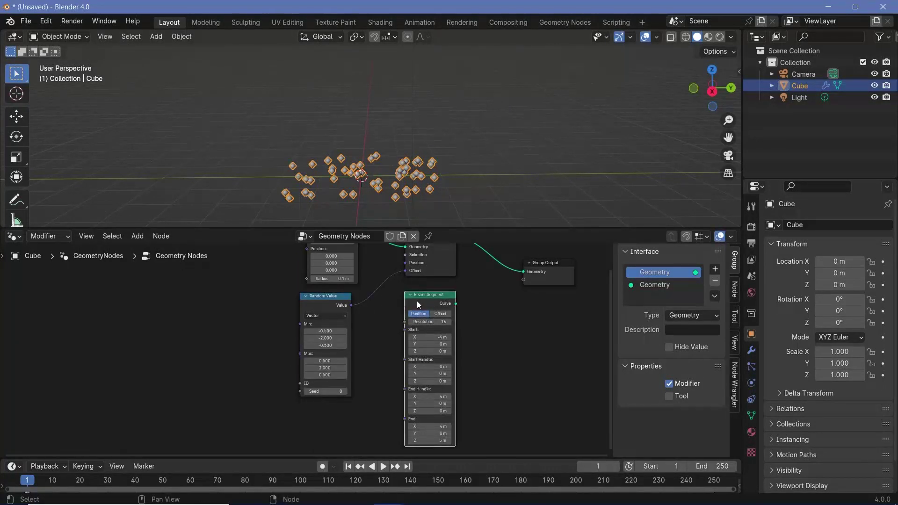
# Add Instance on Points after Set Position, using the Bezier curve as the instance.
pyautogui.moveTo(319, 177); pyautogui.dragTo(402, 168, button='middle')
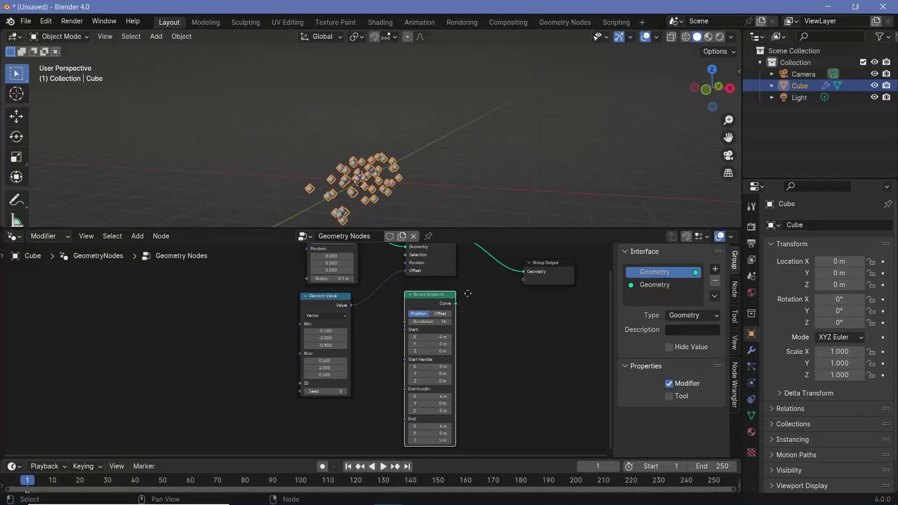
pyautogui.moveTo(468, 294); pyautogui.dragTo(279, 356, button='middle')
pyautogui.moveTo(365, 333); pyautogui.dragTo(471, 322)
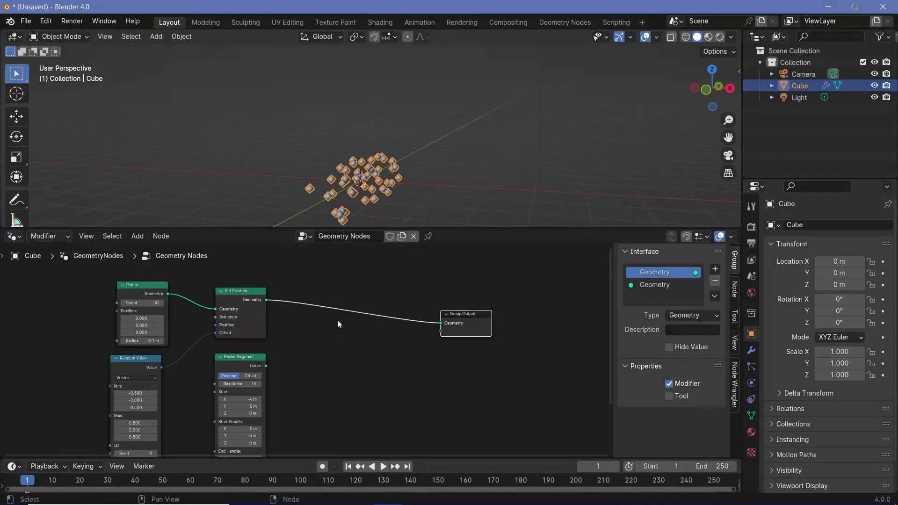
pyautogui.hotkey('shift', 'a')
pyautogui.write('poin')
pyautogui.press('BackSpace')
pyautogui.press('BackSpace')
pyautogui.press('BackSpace')
pyautogui.press('BackSpace')
pyautogui.write('ins')
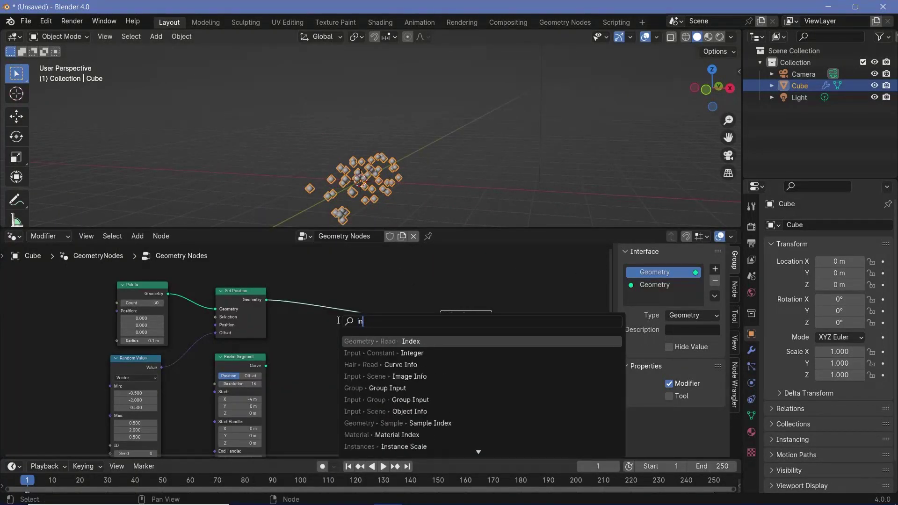
pyautogui.click(398, 399)
pyautogui.click(360, 297)
pyautogui.moveTo(265, 365); pyautogui.dragTo(361, 333)
# Widen the Random Value Y range to -3 through 3.
pyautogui.moveTo(398, 210); pyautogui.dragTo(302, 142, button='middle')
pyautogui.moveTo(246, 370); pyautogui.dragTo(421, 307, button='middle')
pyautogui.scroll(7, 323, 341)
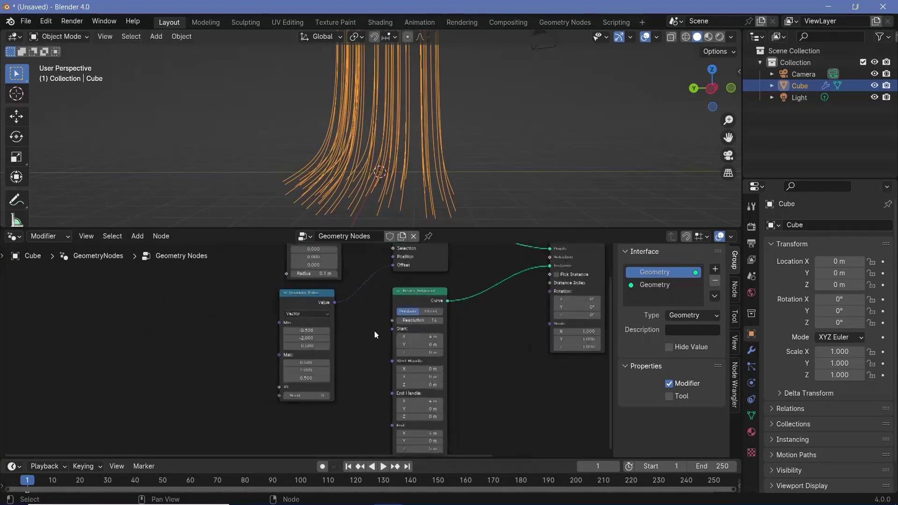
pyautogui.keyDown('shift'); pyautogui.moveTo(307, 331); pyautogui.dragTo(284, 331); pyautogui.keyUp('shift')
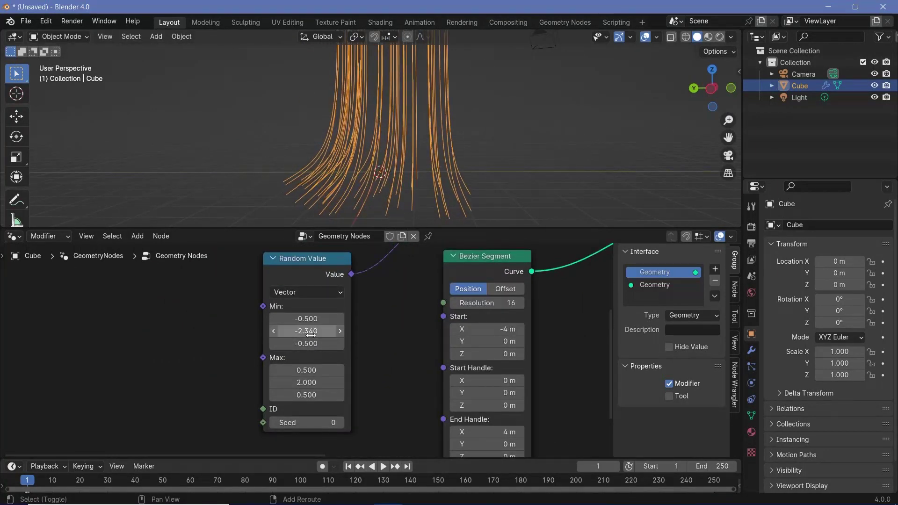
pyautogui.click(308, 332)
pyautogui.write('-3')
pyautogui.press('Return')
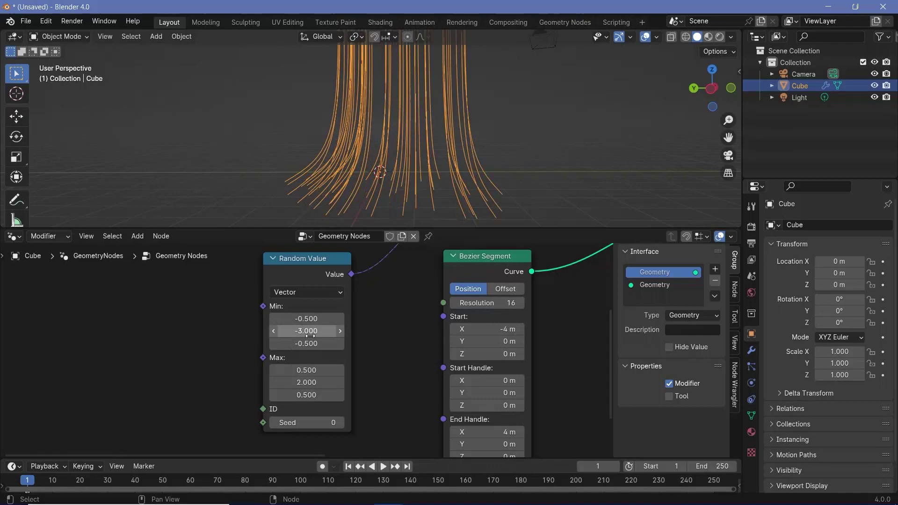
pyautogui.click(307, 382)
pyautogui.write('3')
pyautogui.press('Return')
# Change the Random Value seed to 31 and move Group Output further right.
pyautogui.moveTo(380, 409); pyautogui.dragTo(409, 387, button='middle')
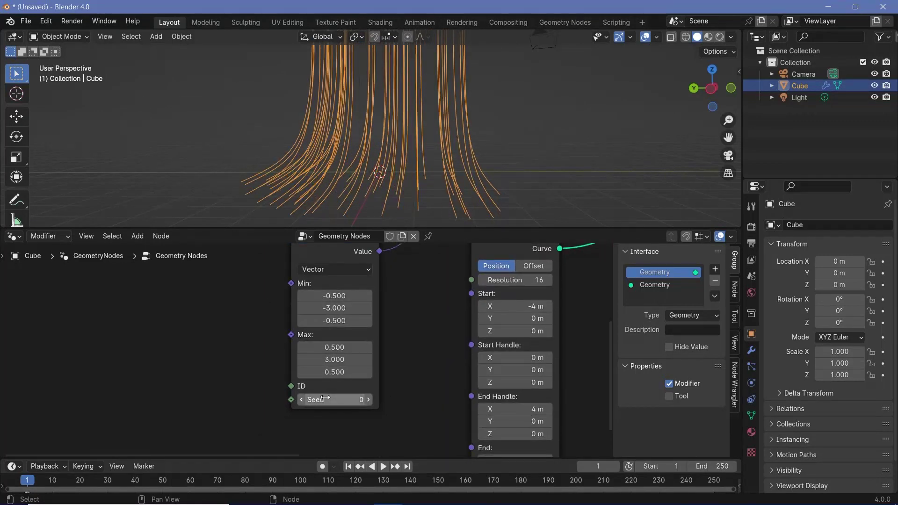
pyautogui.moveTo(324, 399); pyautogui.dragTo(339, 400)
pyautogui.moveTo(473, 197); pyautogui.dragTo(584, 201, button='middle')
pyautogui.press('Home')
pyautogui.moveTo(339, 345); pyautogui.dragTo(528, 328)
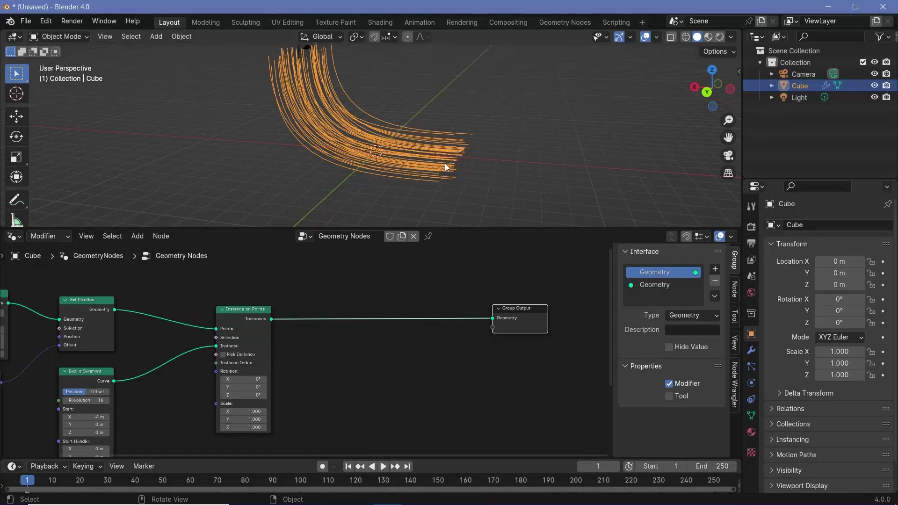
# Duplicate the Points node and set the copy's Count to 500.
pyautogui.keyDown('shift'); pyautogui.moveTo(412, 358); pyautogui.dragTo(366, 349, button='middle'); pyautogui.keyUp('shift')
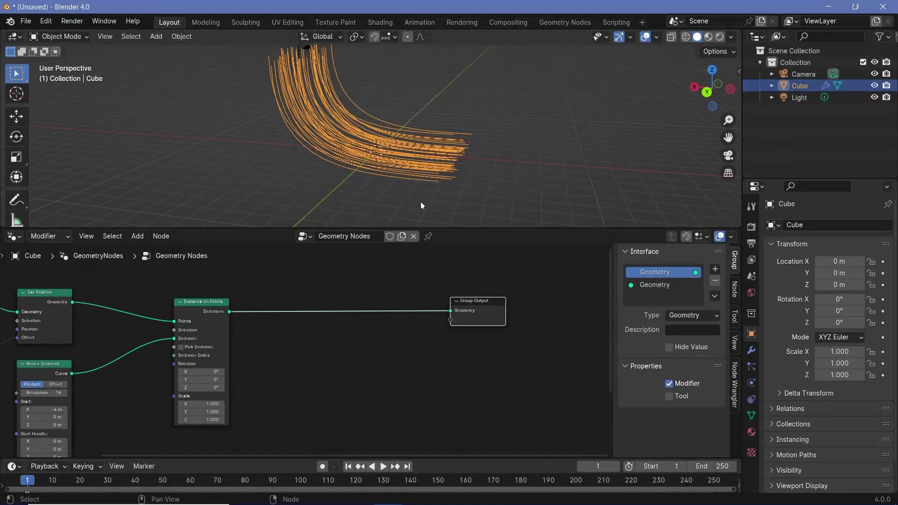
pyautogui.moveTo(225, 334); pyautogui.dragTo(381, 336, button='middle')
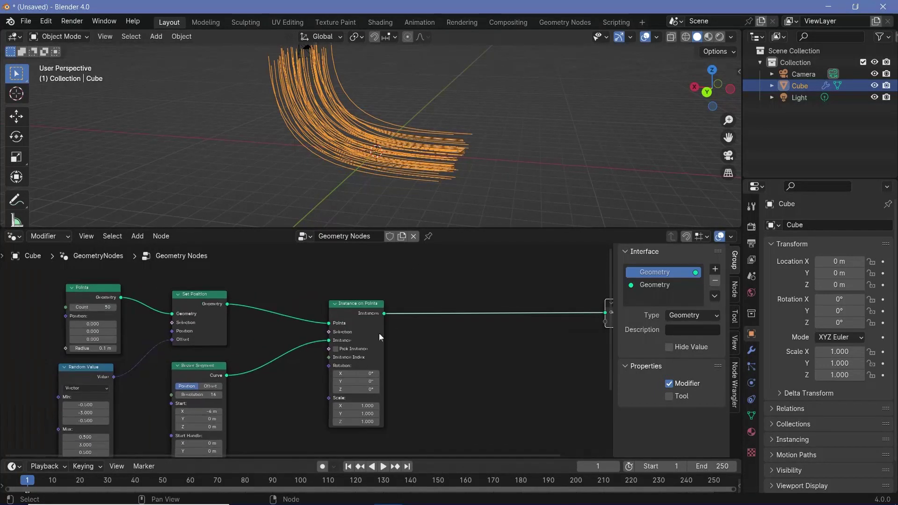
pyautogui.scroll(-2, 375, 337)
pyautogui.click(124, 304)
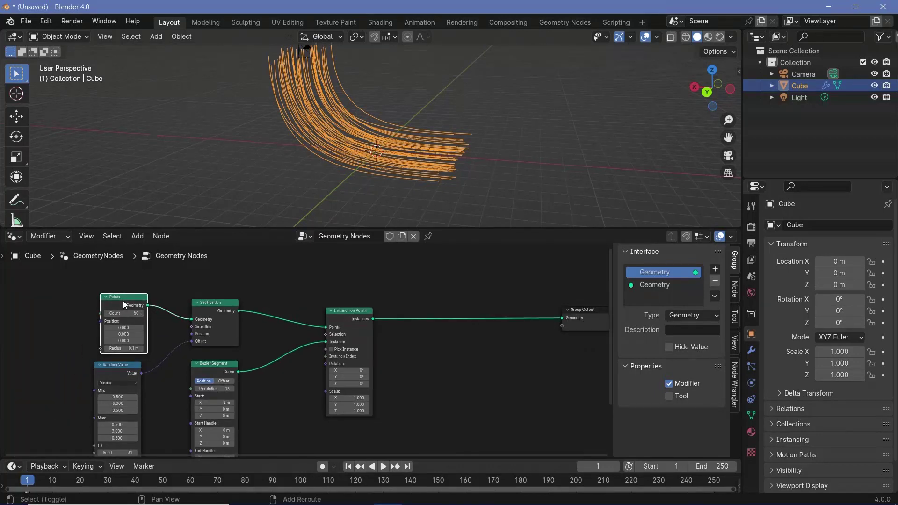
pyautogui.hotkey('shift', 'd')
pyautogui.click(493, 359)
pyautogui.scroll(2, 492, 368)
pyautogui.moveTo(492, 369); pyautogui.dragTo(288, 332, button='middle')
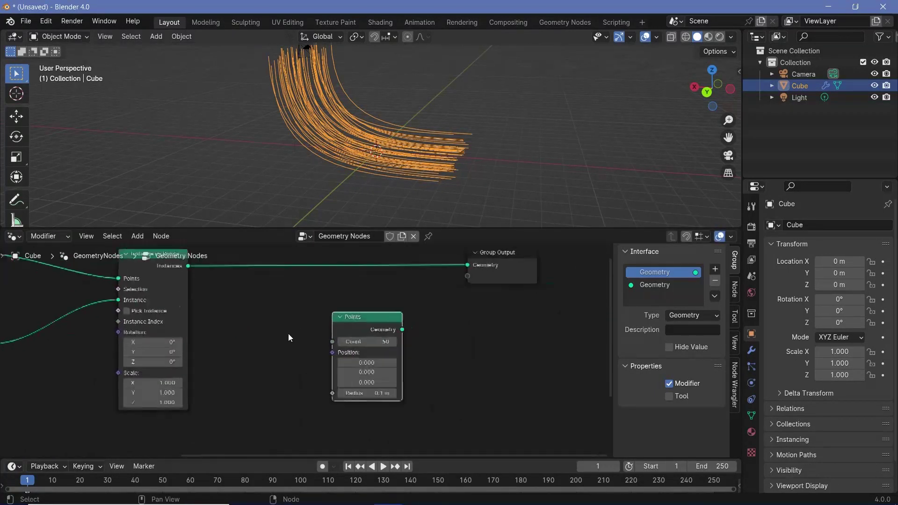
pyautogui.scroll(1, 288, 333)
pyautogui.click(383, 338)
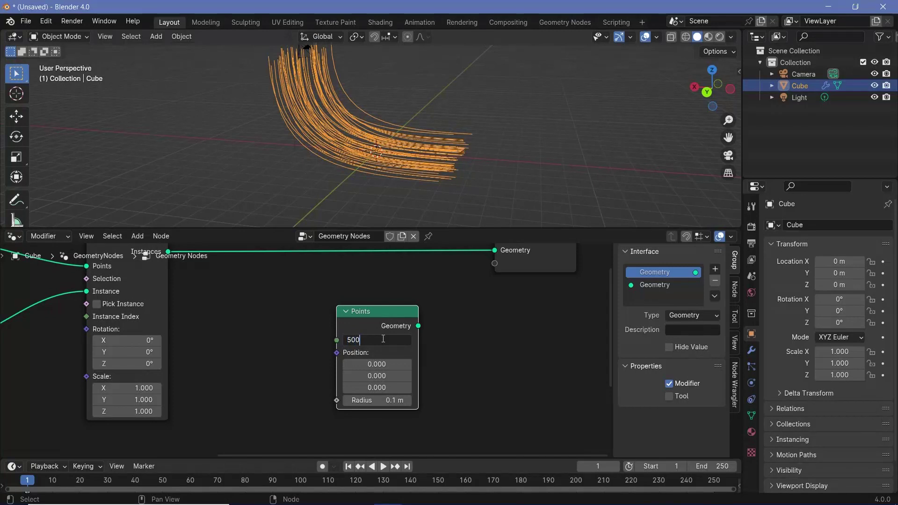
pyautogui.write('500')
pyautogui.press('Return')
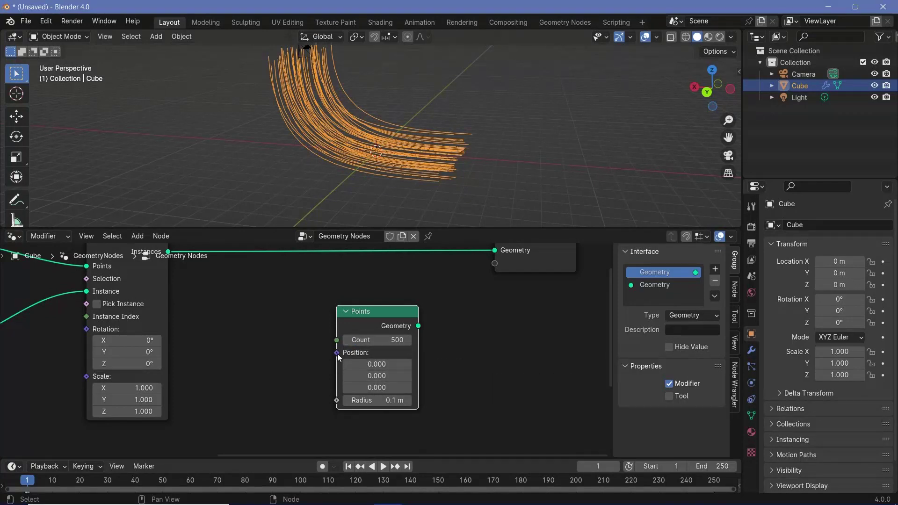
# Add a Sample Curve node beside the copied Points node.
pyautogui.moveTo(359, 176); pyautogui.dragTo(282, 114, button='middle')
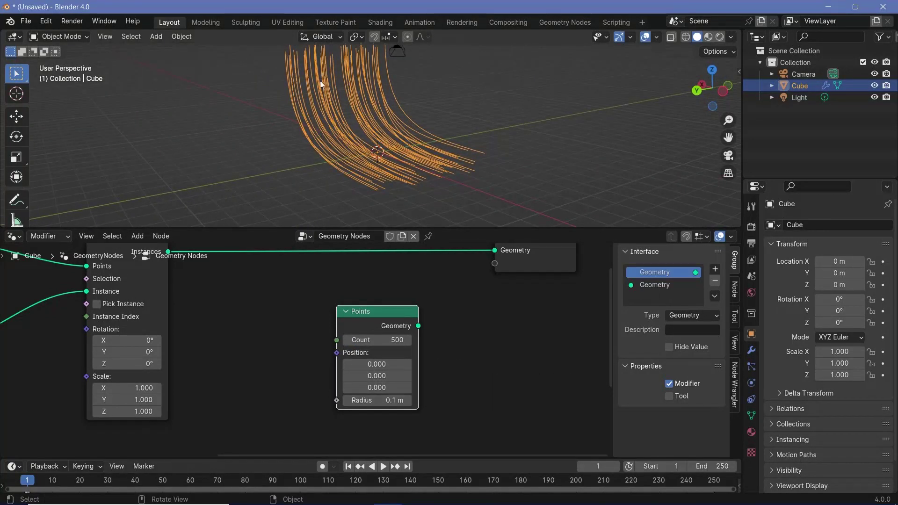
pyautogui.moveTo(364, 311); pyautogui.dragTo(427, 320)
pyautogui.scroll(-1, 295, 328)
pyautogui.moveTo(295, 329); pyautogui.dragTo(341, 313, button='middle')
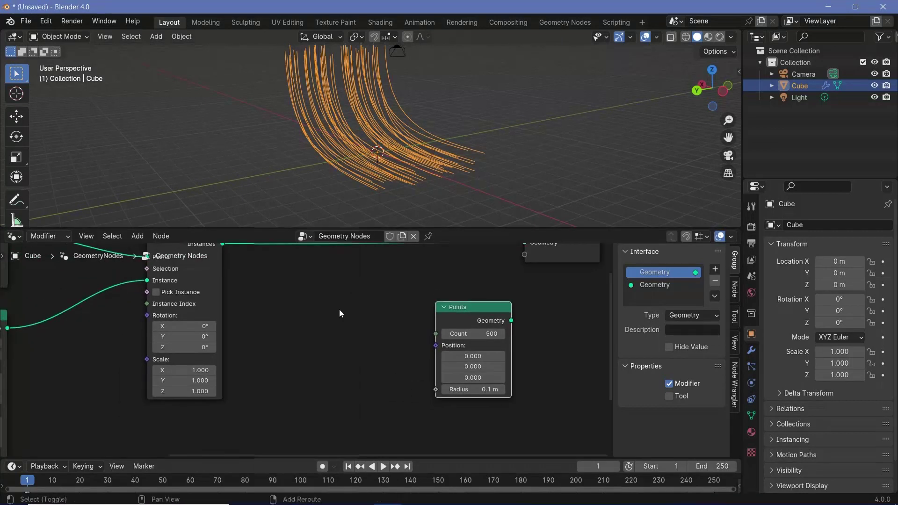
pyautogui.hotkey('shift', 'a')
pyautogui.write('sample')
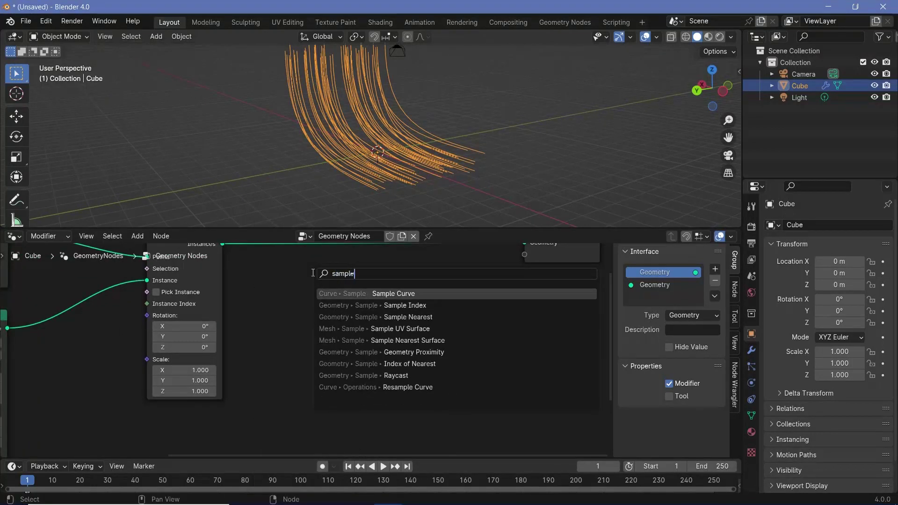
pyautogui.click(370, 291)
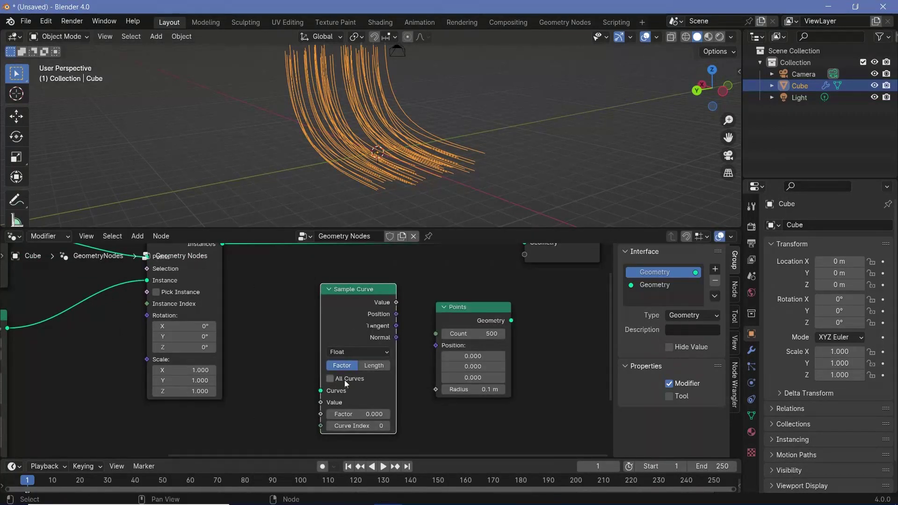
# Realize the strand instances and feed them into Sample Curve's Curves input.
pyautogui.moveTo(320, 391); pyautogui.dragTo(262, 338)
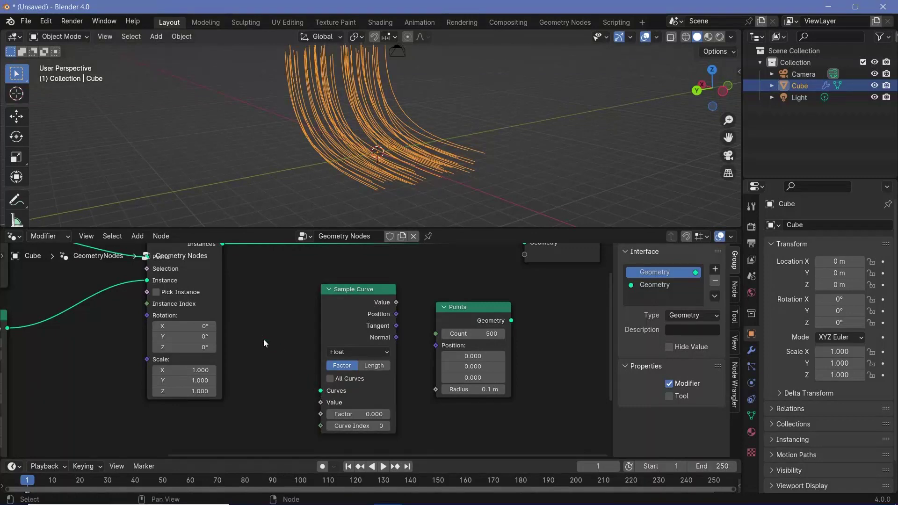
pyautogui.moveTo(257, 334); pyautogui.dragTo(273, 367, button='middle')
pyautogui.hotkey('shift', 'a')
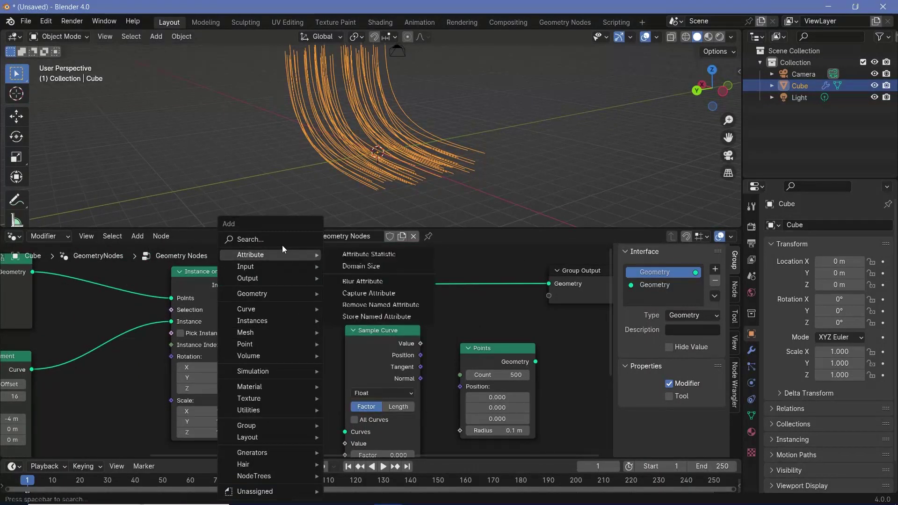
pyautogui.click(282, 243)
pyautogui.write('realise')
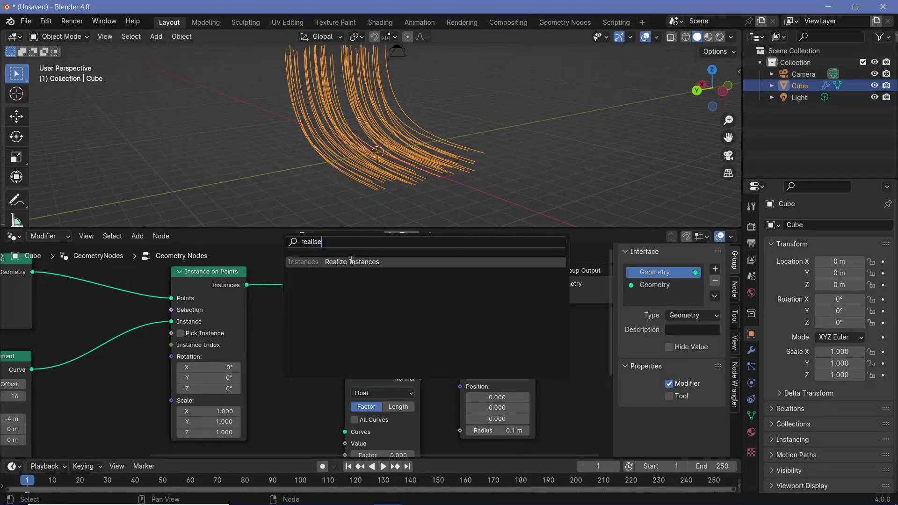
pyautogui.click(352, 261)
pyautogui.moveTo(247, 286); pyautogui.dragTo(255, 342)
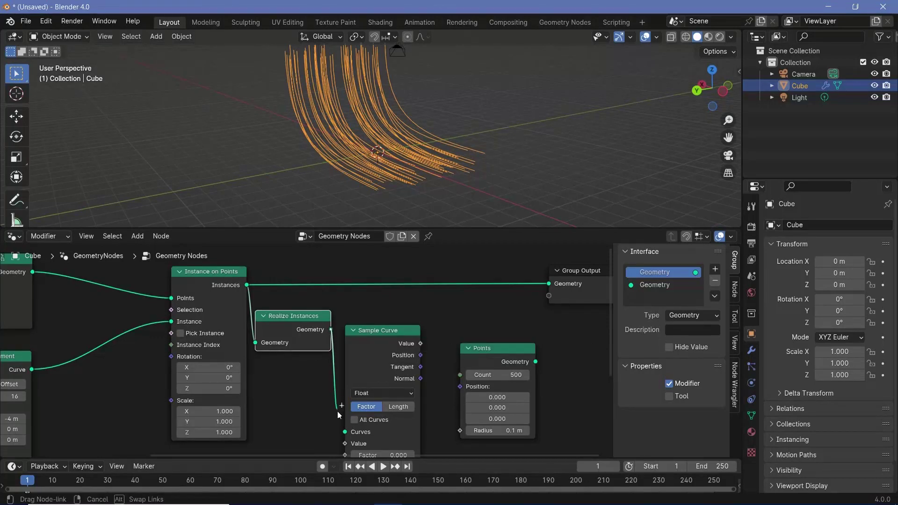
pyautogui.moveTo(332, 332); pyautogui.dragTo(377, 409)
pyautogui.moveTo(384, 424); pyautogui.dragTo(353, 358, button='middle')
# Wire sampled Position into the Points node and Points into Group Output.
pyautogui.scroll(2, 353, 359)
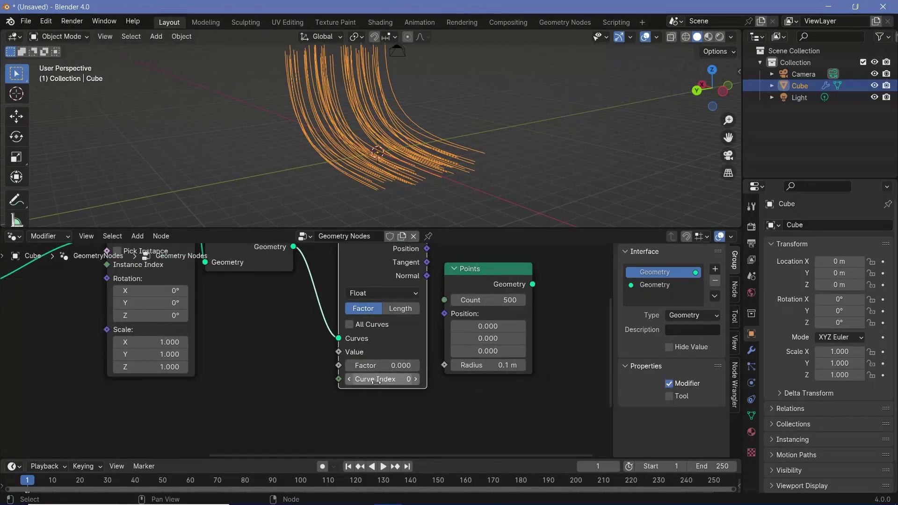
pyautogui.moveTo(451, 317); pyautogui.dragTo(352, 368, button='middle')
pyautogui.moveTo(382, 331); pyautogui.dragTo(402, 313)
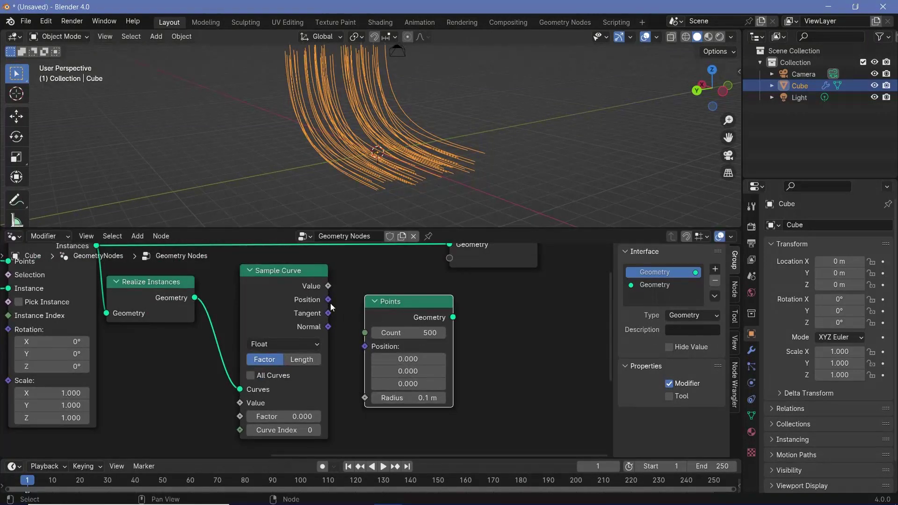
pyautogui.moveTo(329, 302); pyautogui.dragTo(365, 347)
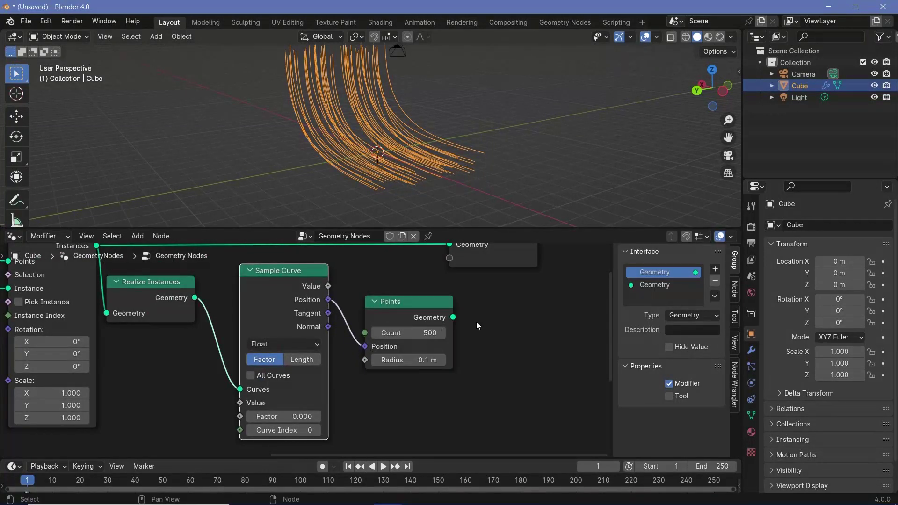
pyautogui.moveTo(473, 324); pyautogui.dragTo(424, 354, button='middle')
pyautogui.moveTo(427, 284); pyautogui.dragTo(502, 282)
pyautogui.moveTo(404, 346); pyautogui.dragTo(475, 272)
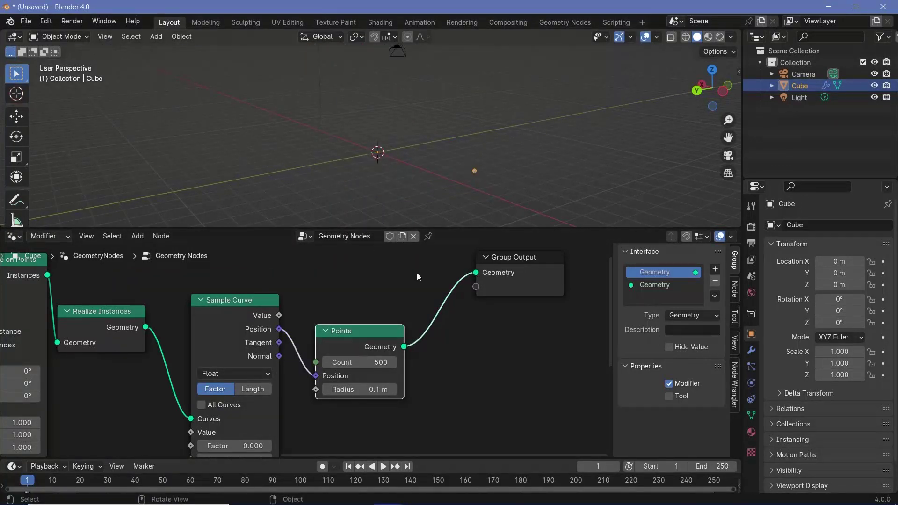
# Drive Sample Curve's Factor with a new Random Value node.
pyautogui.moveTo(276, 423); pyautogui.dragTo(350, 342, button='middle')
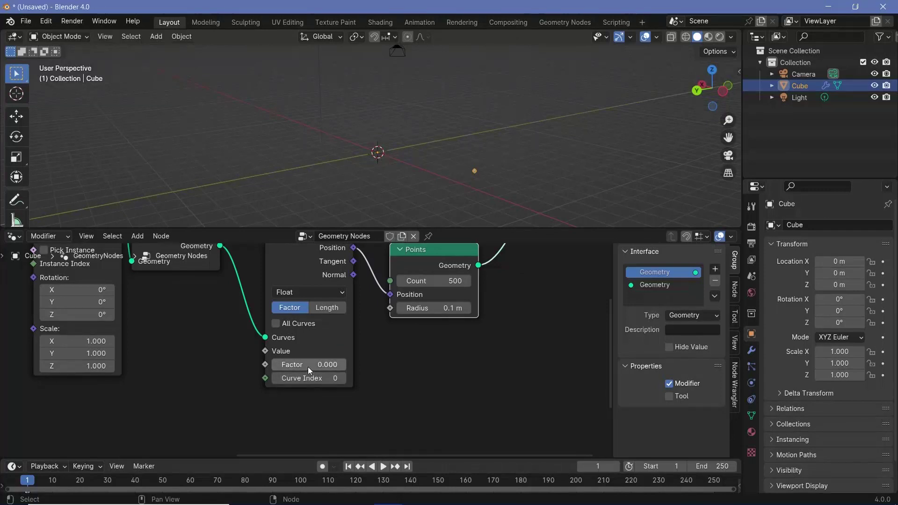
pyautogui.moveTo(274, 365); pyautogui.dragTo(378, 364)
pyautogui.moveTo(376, 360); pyautogui.dragTo(378, 396, button='middle')
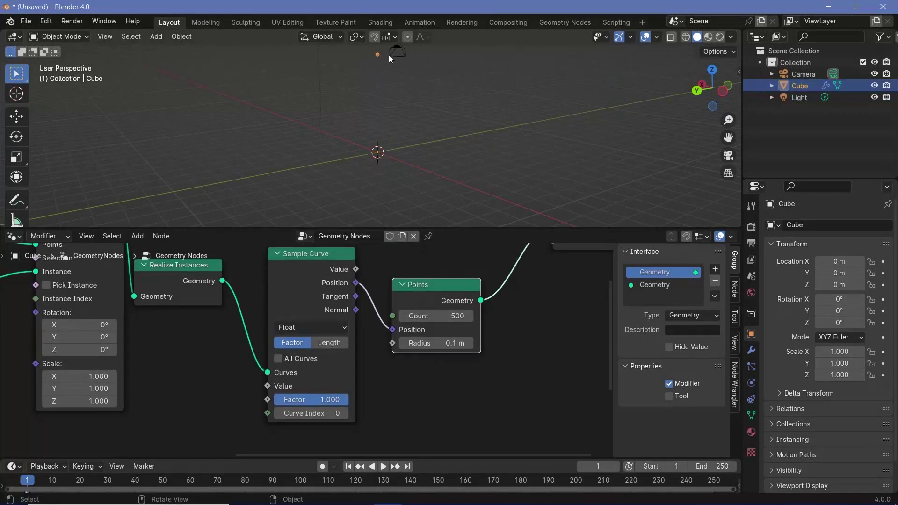
pyautogui.scroll(-2, 289, 363)
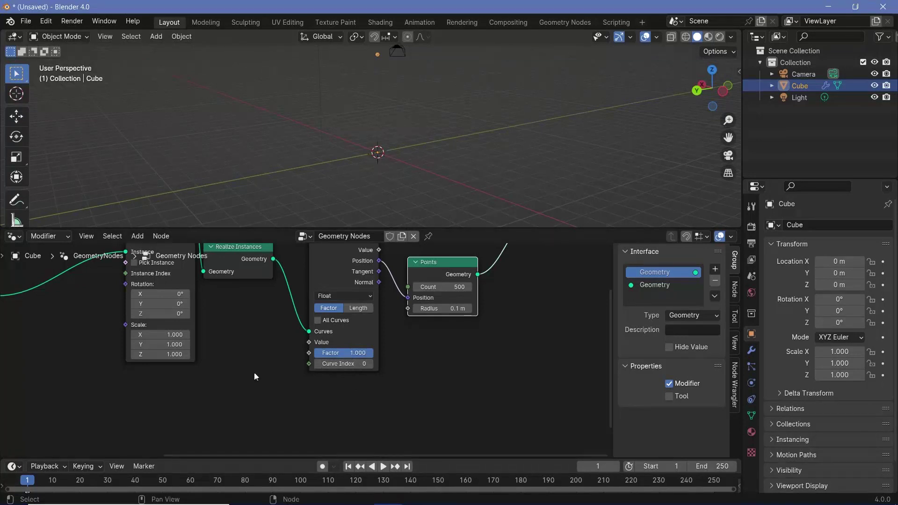
pyautogui.hotkey('shift', 'a')
pyautogui.write('random')
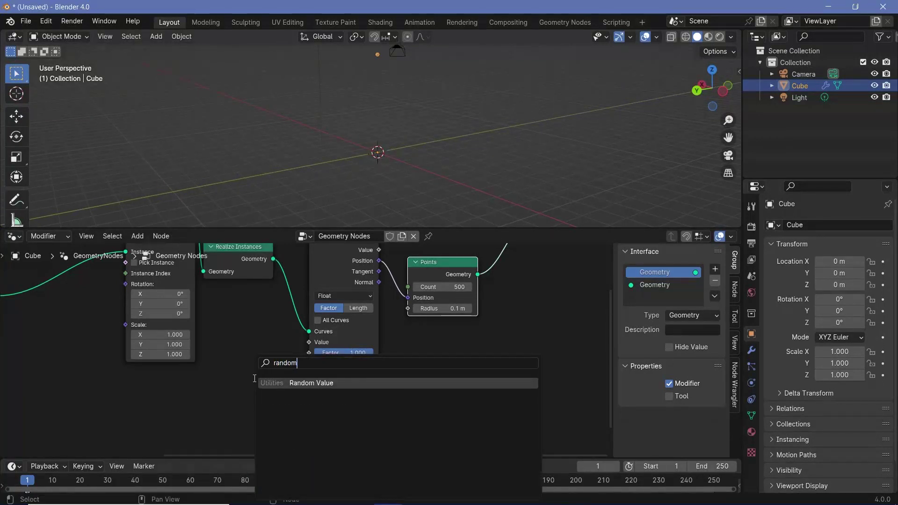
pyautogui.press('Return')
pyautogui.click(128, 377)
pyautogui.moveTo(202, 393); pyautogui.dragTo(309, 352)
pyautogui.moveTo(232, 393); pyautogui.dragTo(327, 341, button='middle')
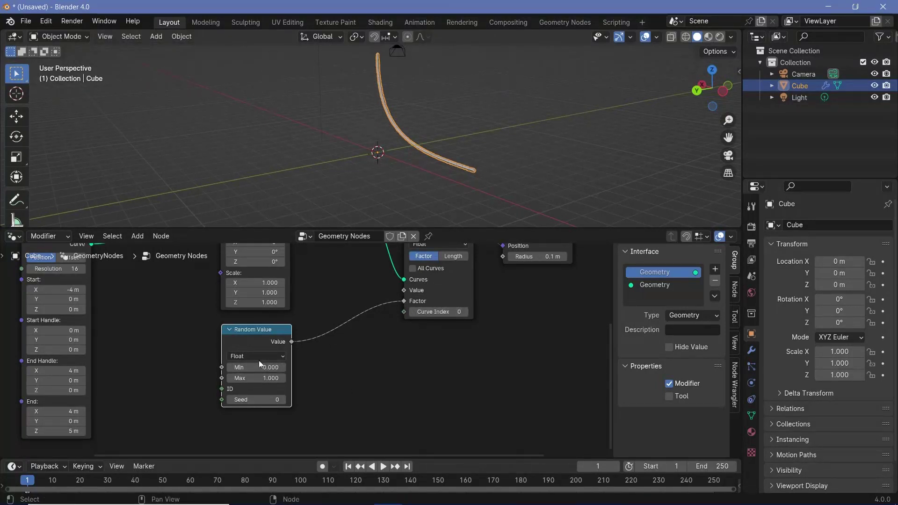
# Duplicate the Random Value node as an Integer type and shift nodes left.
pyautogui.hotkey('shift', 'd')
pyautogui.click(382, 370)
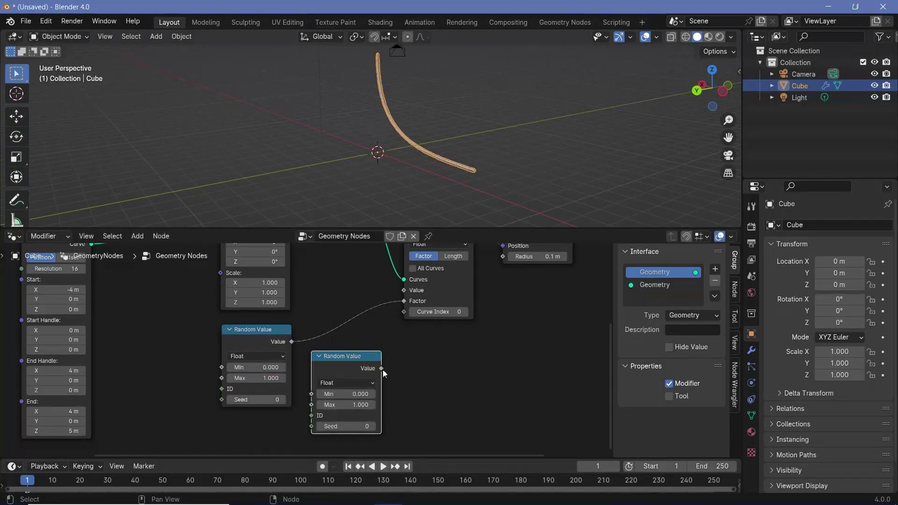
pyautogui.click(361, 388)
pyautogui.click(346, 420)
pyautogui.scroll(-2, 356, 354)
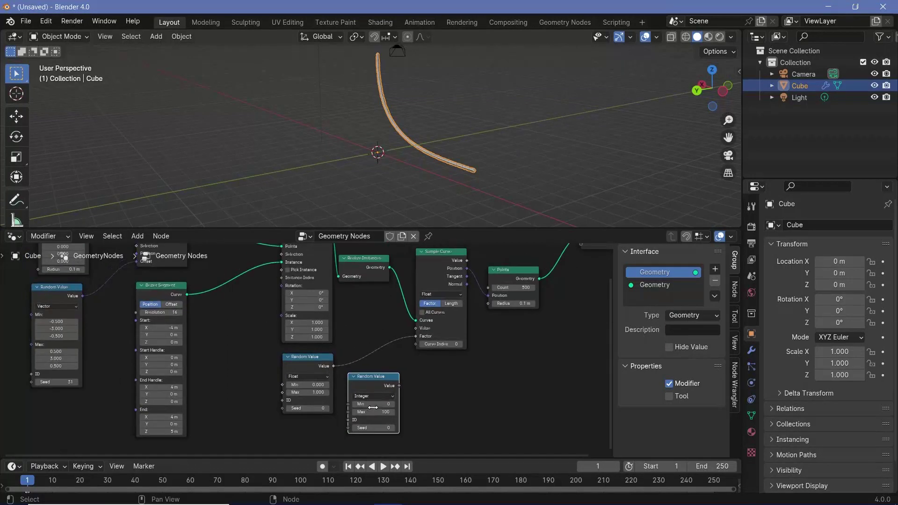
pyautogui.moveTo(335, 307); pyautogui.dragTo(341, 370, button='middle')
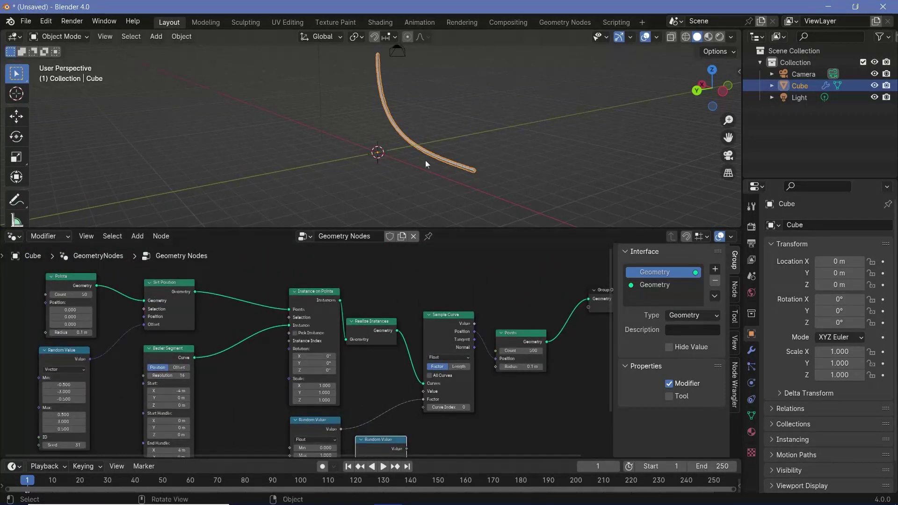
pyautogui.moveTo(267, 290); pyautogui.dragTo(336, 443)
pyautogui.moveTo(311, 293); pyautogui.dragTo(238, 284)
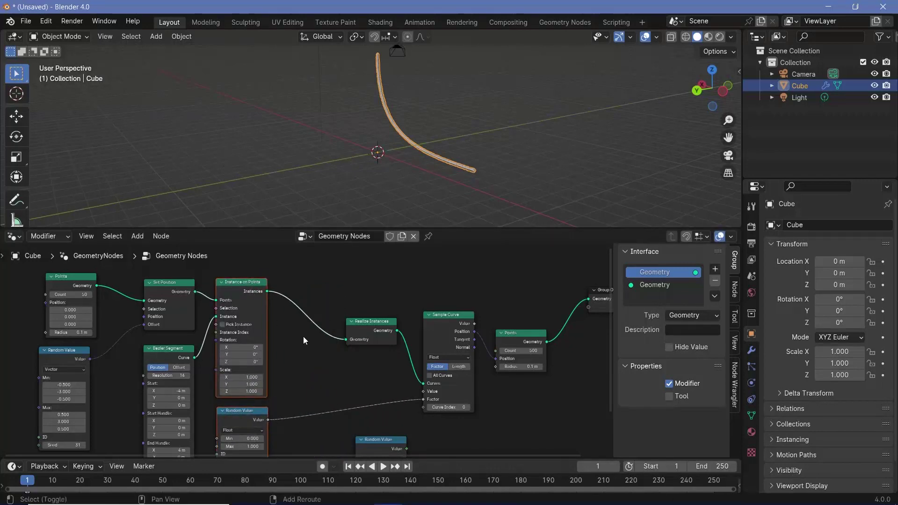
# Add a Domain Size node fed by Instance on Points, counting Instances.
pyautogui.hotkey('shift', 'a')
pyautogui.write('doma')
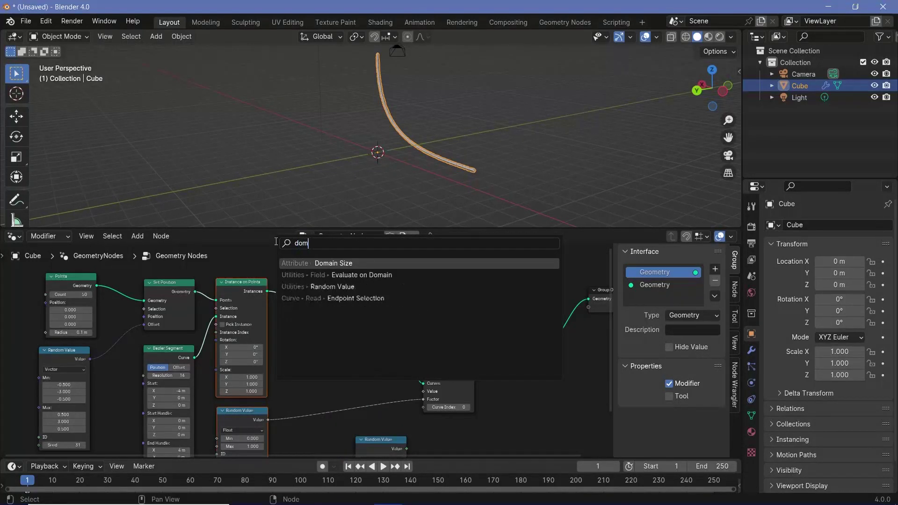
pyautogui.press('Return')
pyautogui.click(288, 349)
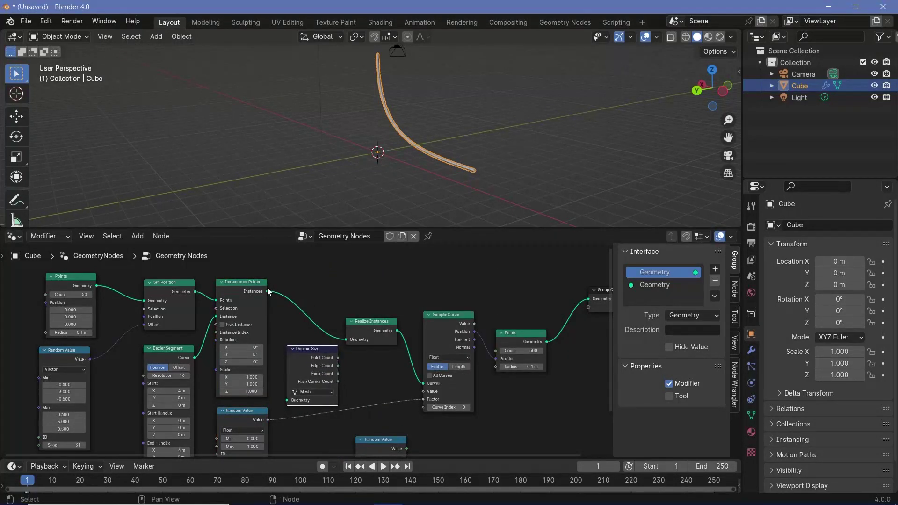
pyautogui.click(264, 294)
pyautogui.moveTo(267, 291); pyautogui.dragTo(287, 400)
pyautogui.scroll(2, 325, 409)
pyautogui.scroll(3, 326, 409)
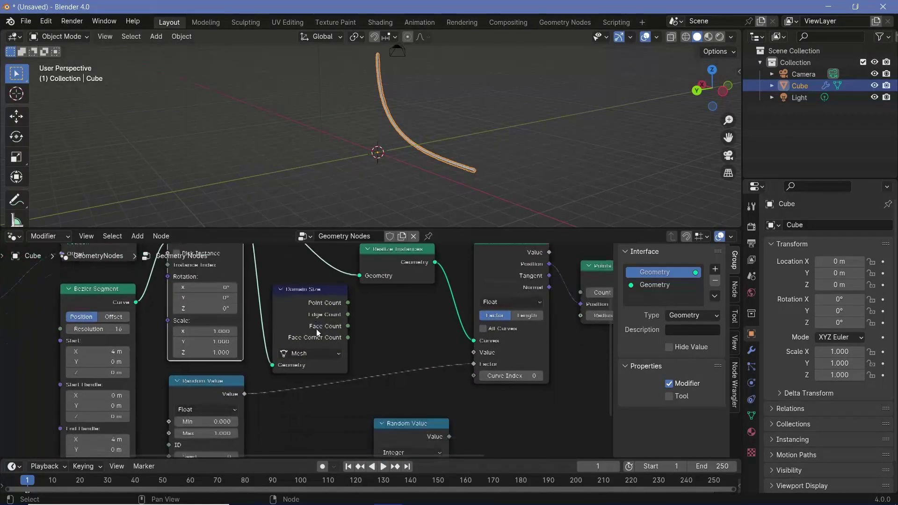
pyautogui.click(312, 355)
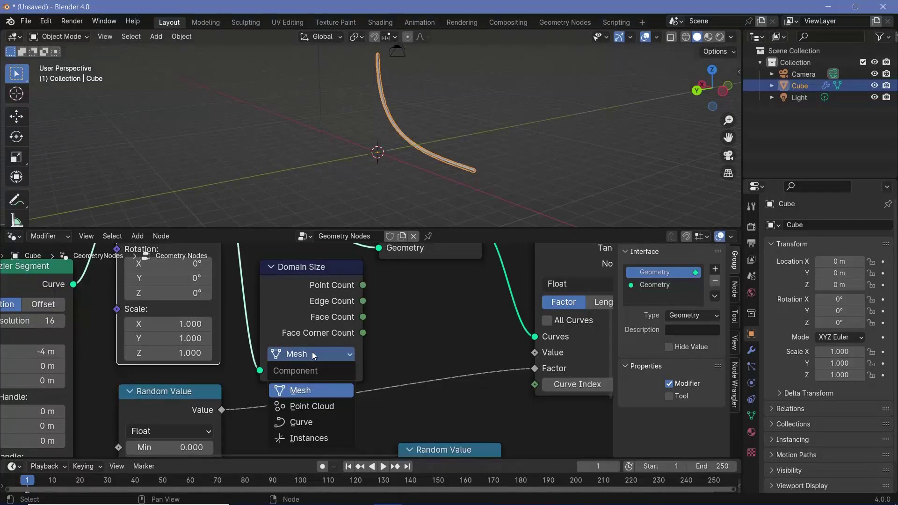
pyautogui.click(309, 438)
# Use the instance count as random Max and feed the integer into Curve Index.
pyautogui.scroll(-2, 345, 303)
pyautogui.moveTo(352, 300); pyautogui.dragTo(482, 376)
pyautogui.moveTo(434, 391); pyautogui.dragTo(366, 414, button='middle')
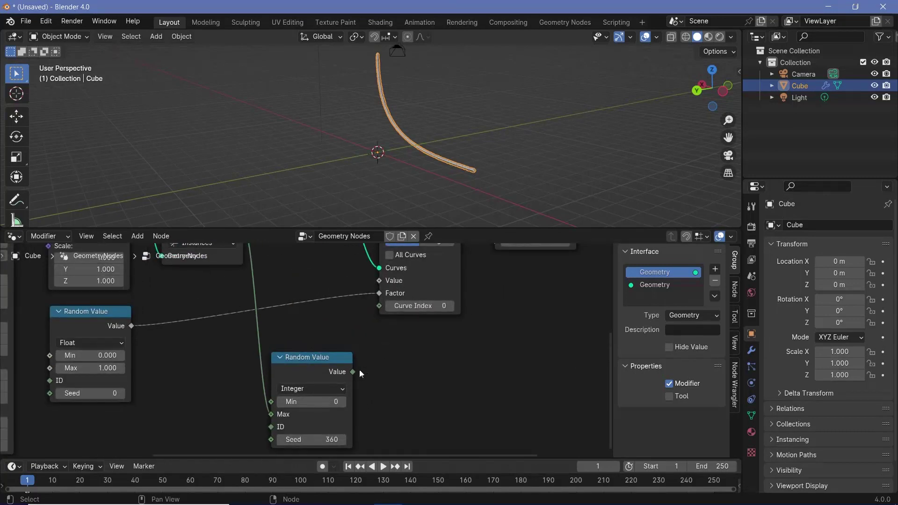
pyautogui.moveTo(354, 372); pyautogui.dragTo(382, 309)
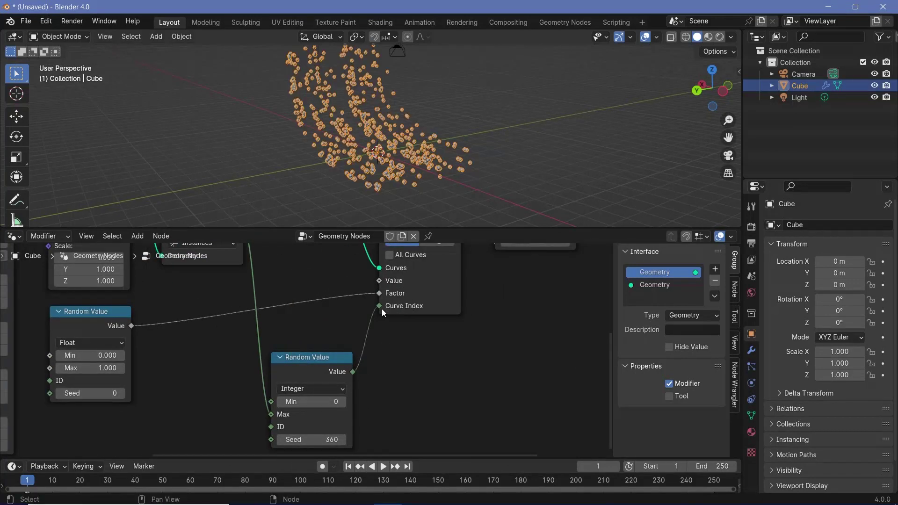
pyautogui.moveTo(421, 141); pyautogui.dragTo(394, 161, button='middle')
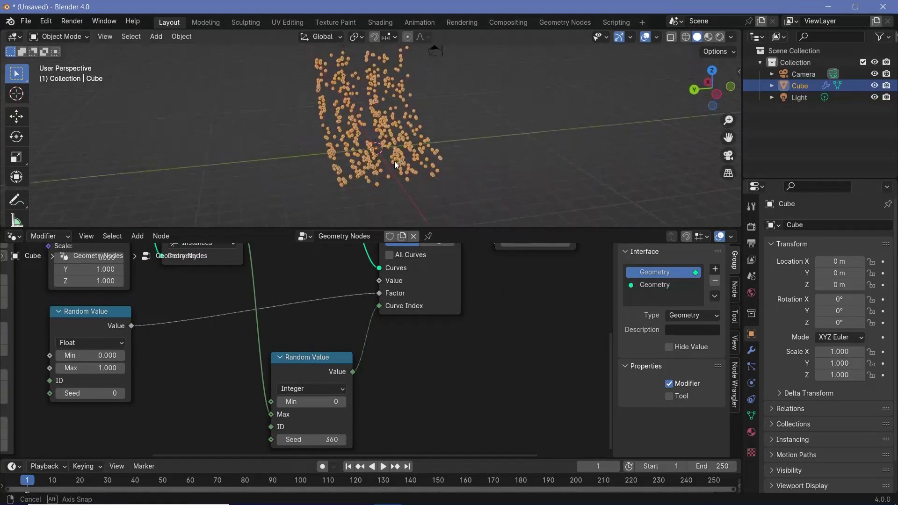
# Frame the whole node tree and move Sample Curve and Points to the right.
pyautogui.press('Home')
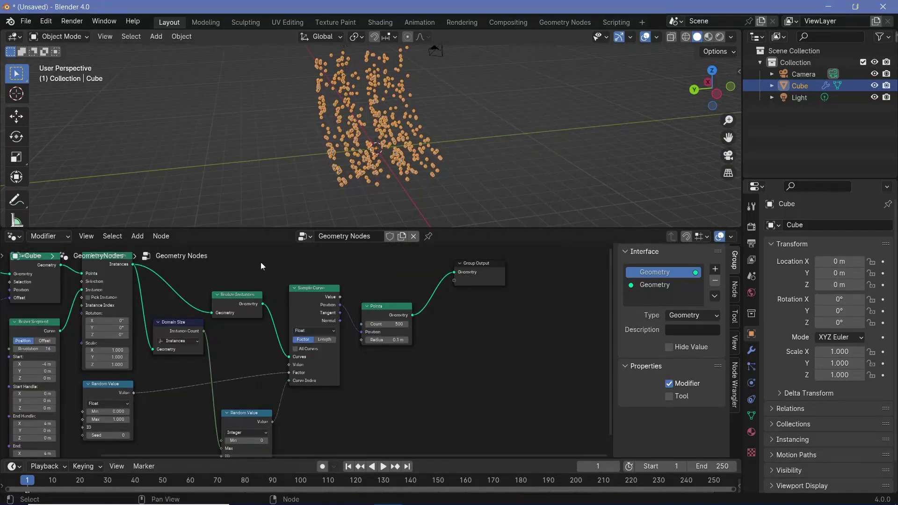
pyautogui.moveTo(275, 262); pyautogui.dragTo(514, 375)
pyautogui.moveTo(302, 307); pyautogui.dragTo(452, 291)
pyautogui.scroll(5, 288, 372)
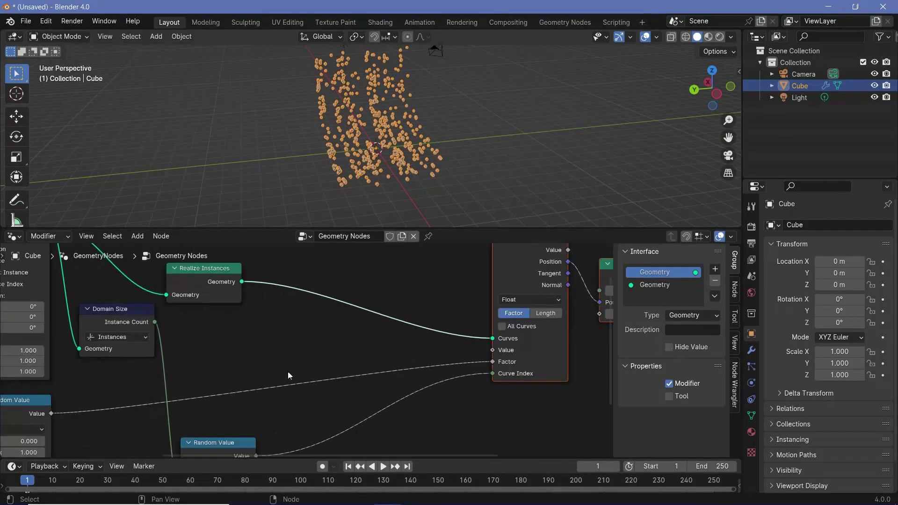
pyautogui.hotkey('shift', 'a')
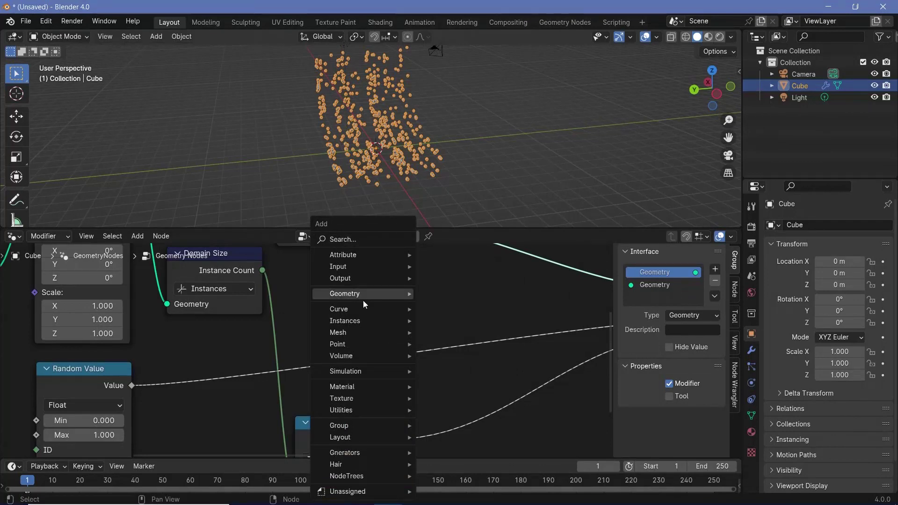
# Insert a Math Add node of 0.1 on the random Factor link.
pyautogui.write('math')
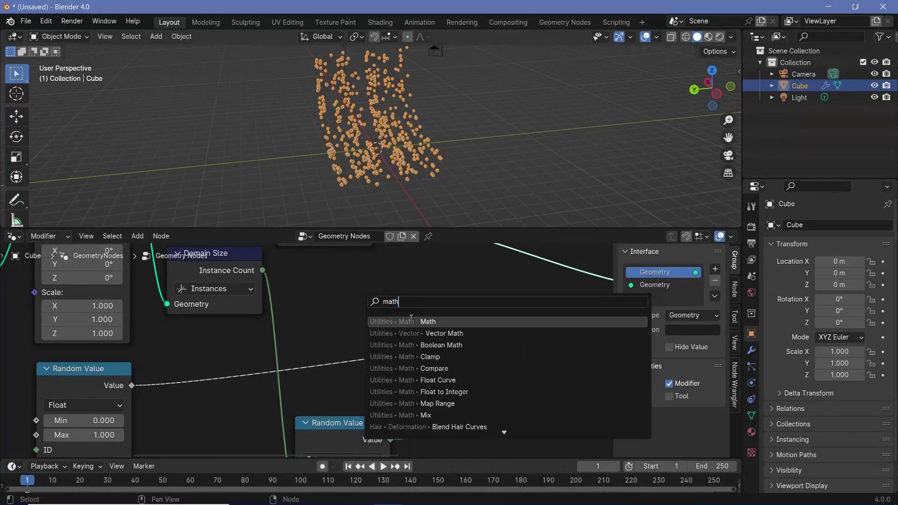
pyautogui.click(411, 321)
pyautogui.click(360, 358)
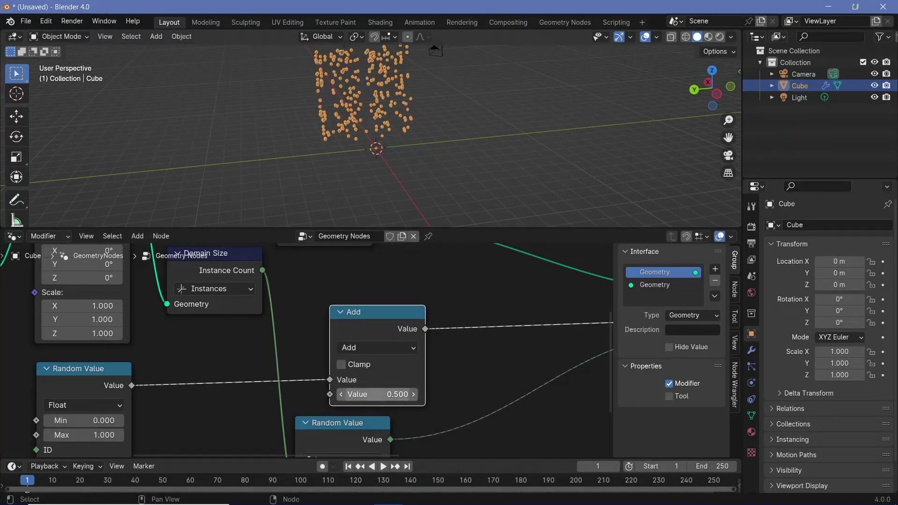
pyautogui.moveTo(377, 394); pyautogui.dragTo(339, 394)
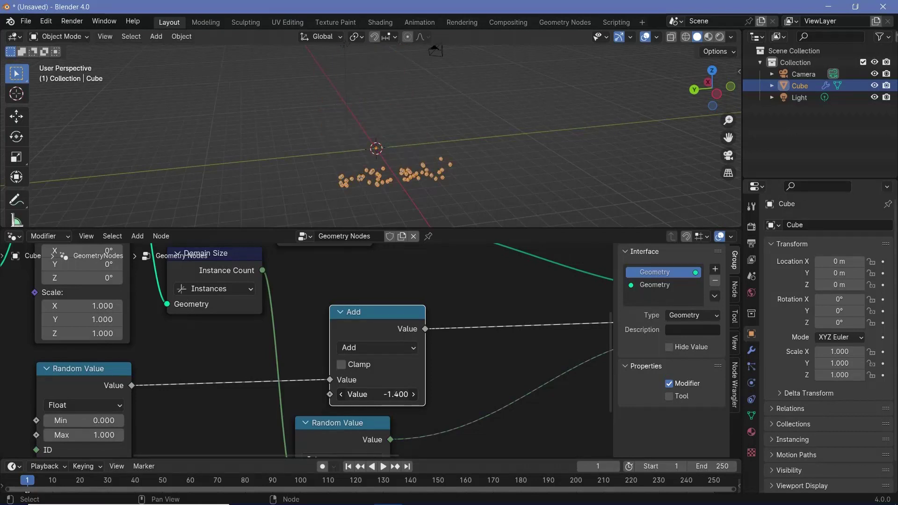
pyautogui.moveTo(397, 394)
pyautogui.mouseDown()
pyautogui.moveTo(425, 394)
pyautogui.moveTo(411, 395)
pyautogui.mouseUp()
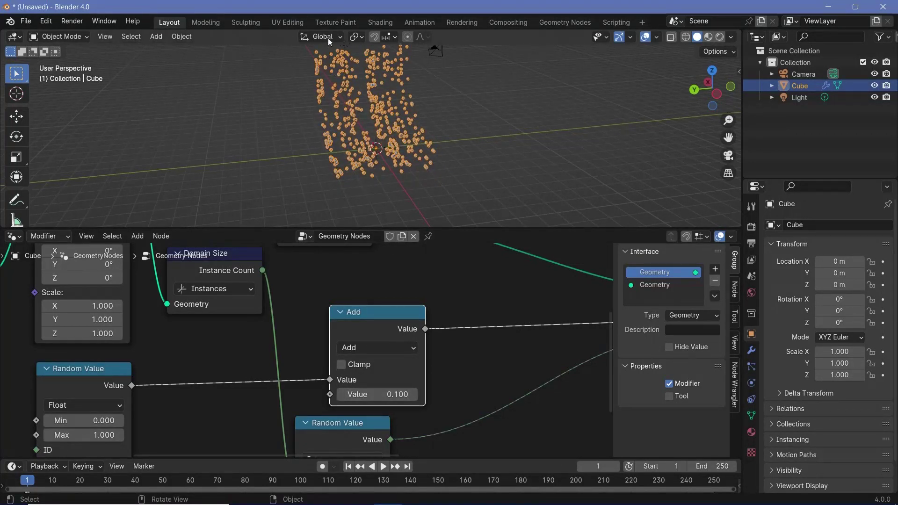
pyautogui.press('g')
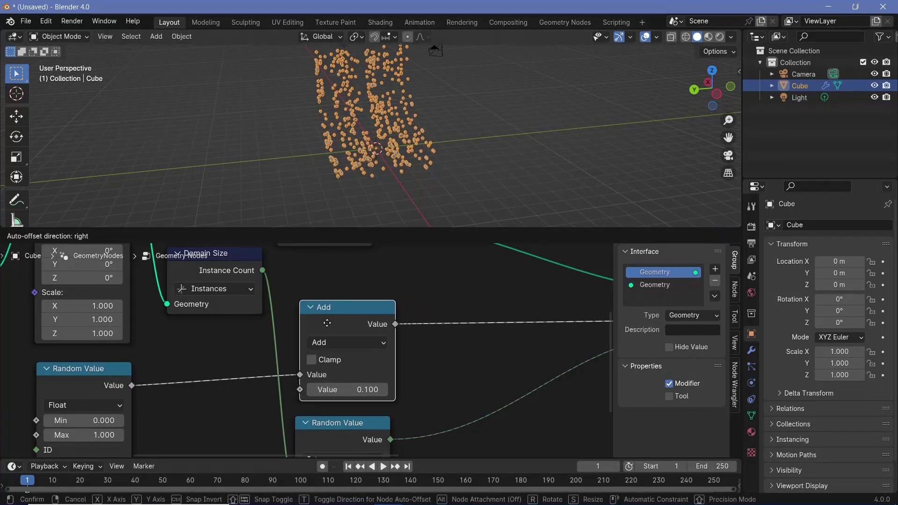
pyautogui.click(341, 343)
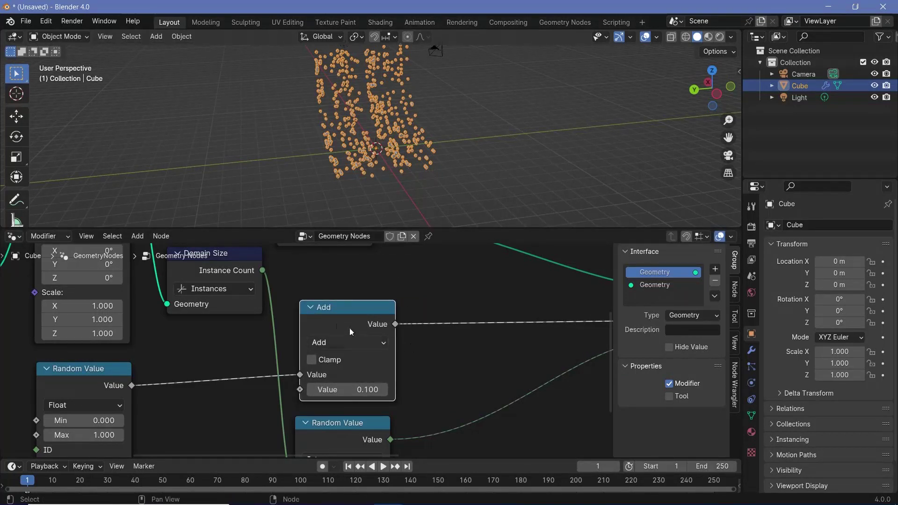
# Duplicate it onto the Factor link as a Floored Modulo with value 1.
pyautogui.hotkey('shift', 'd')
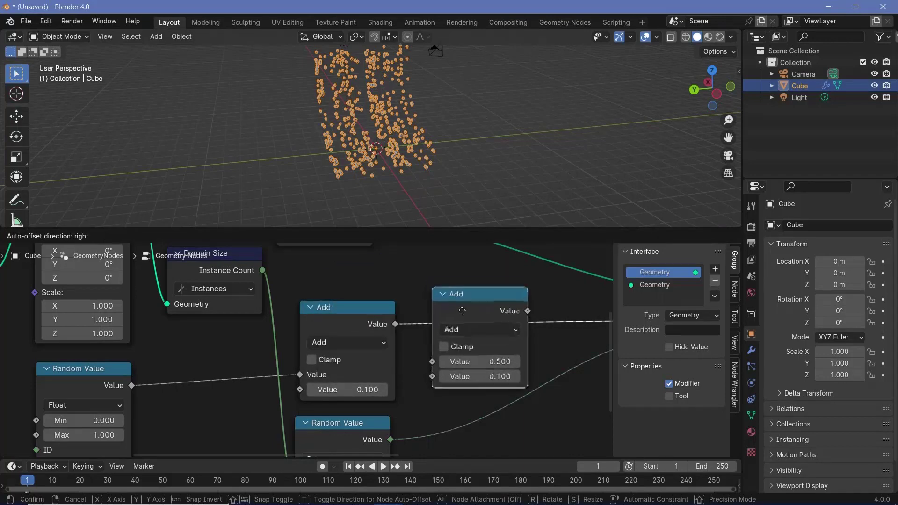
pyautogui.click(470, 299)
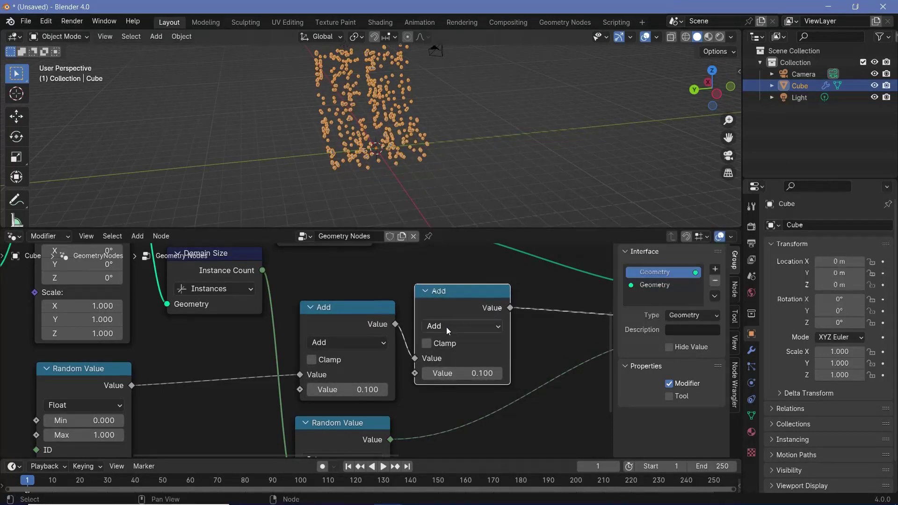
pyautogui.click(448, 327)
pyautogui.click(654, 251)
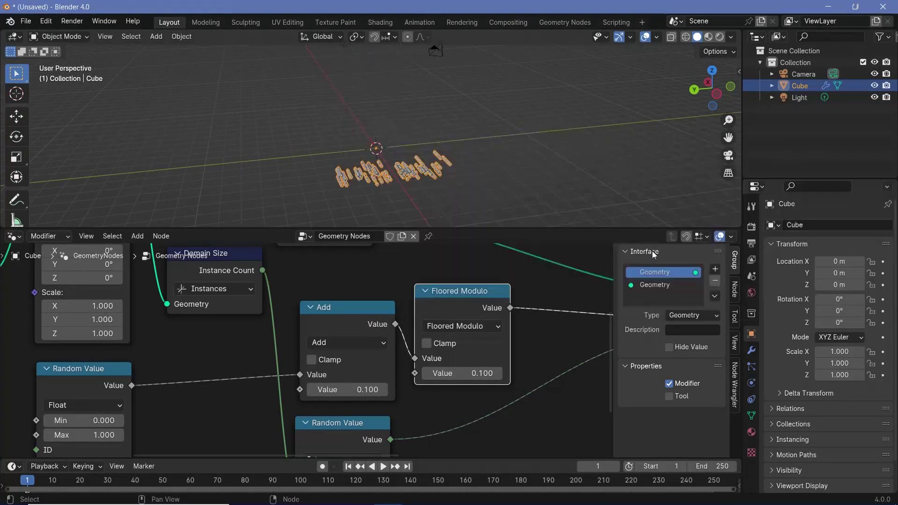
pyautogui.click(473, 372)
pyautogui.press('Return')
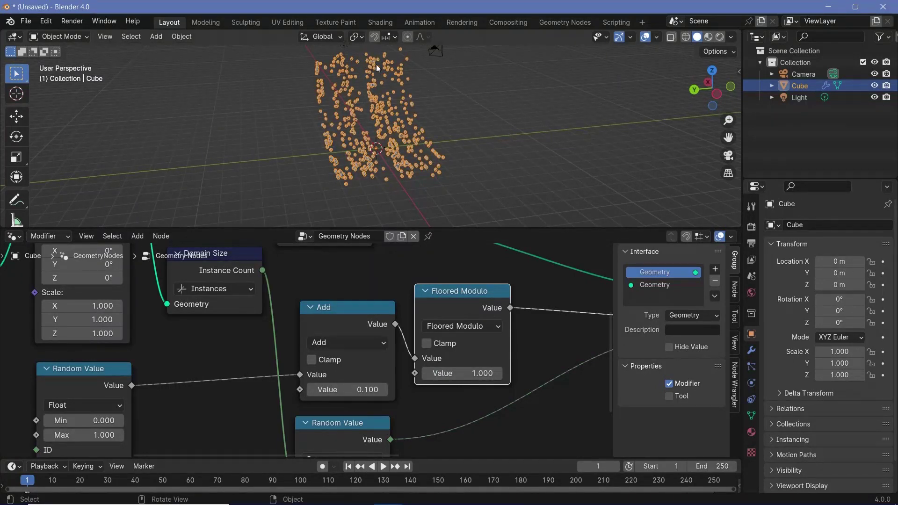
pyautogui.scroll(-4, 388, 258)
pyautogui.moveTo(406, 366); pyautogui.dragTo(494, 320, button='middle')
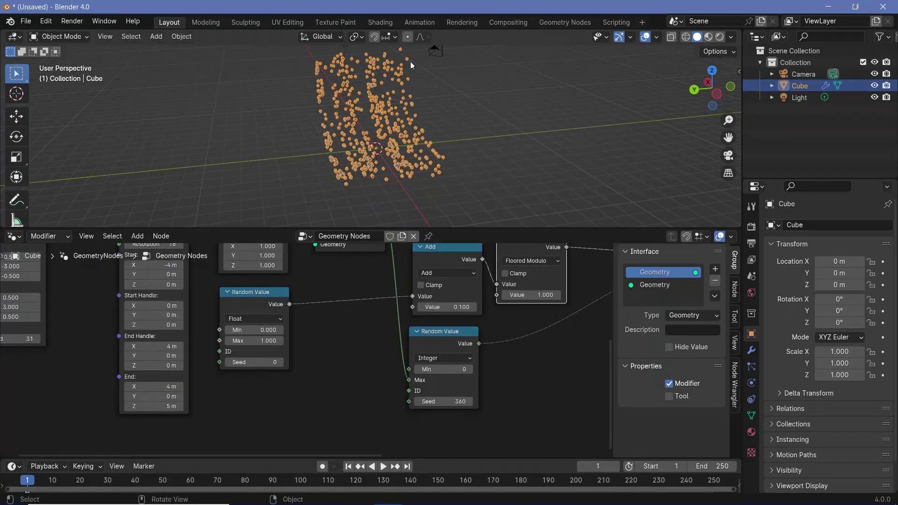
pyautogui.moveTo(358, 261); pyautogui.dragTo(385, 219, button='middle')
# Add a Scene Time node and feed its Seconds into the Add offset.
pyautogui.hotkey('shift', 'a')
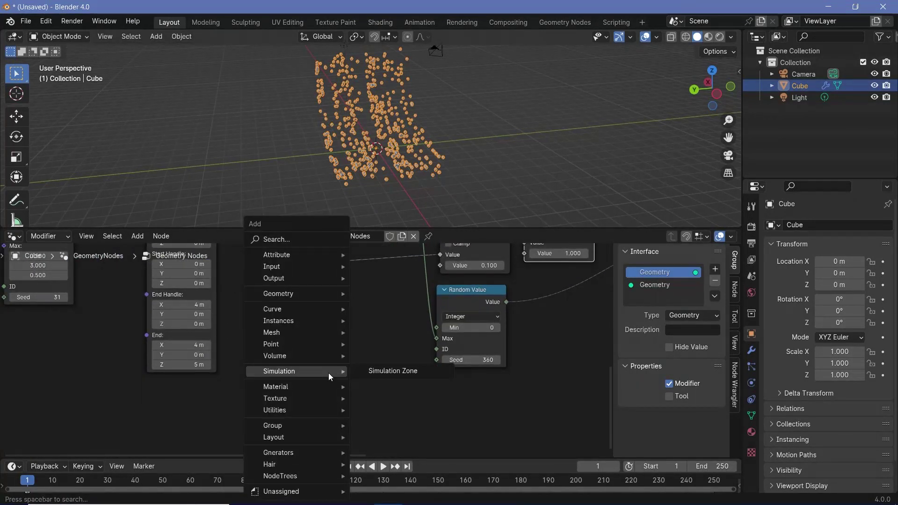
pyautogui.write('scene')
pyautogui.press('Return')
pyautogui.click(236, 353)
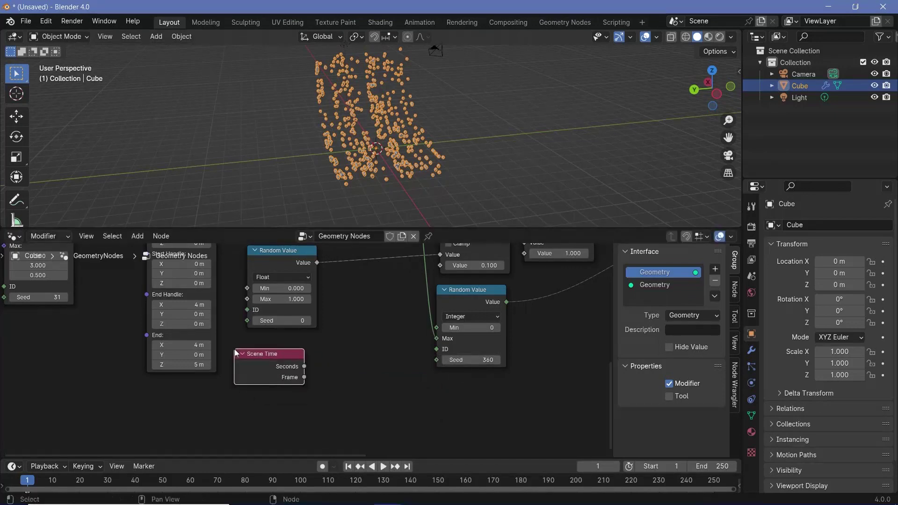
pyautogui.moveTo(304, 367); pyautogui.dragTo(443, 303)
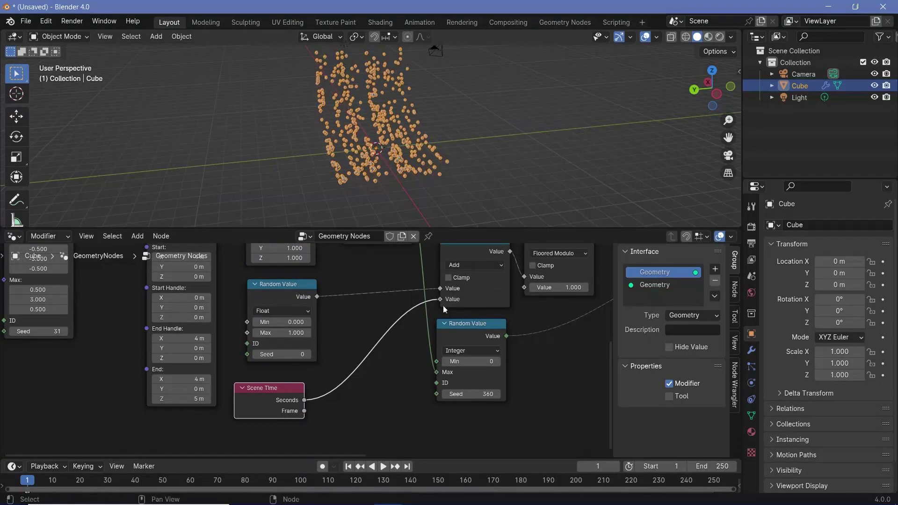
pyautogui.press('space')
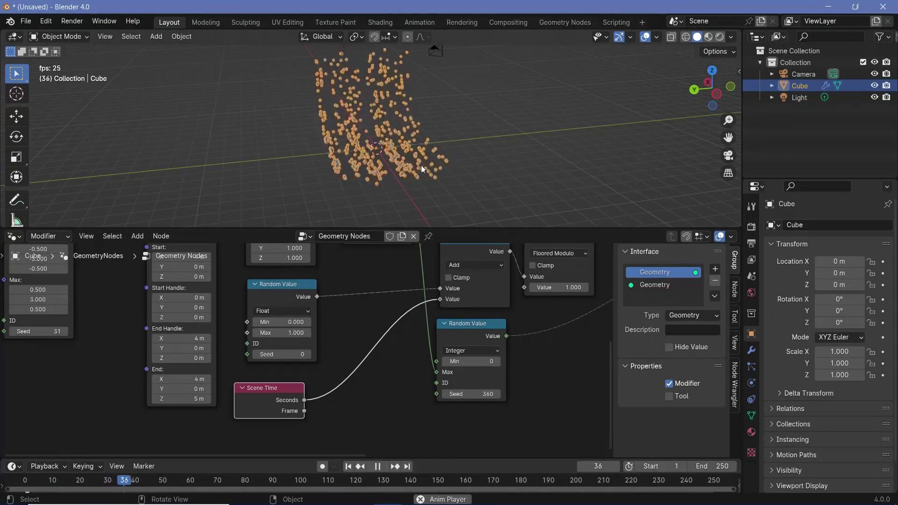
# Set the frame rate to 60 fps and the end frame to 360, then play.
pyautogui.click(756, 244)
pyautogui.click(852, 330)
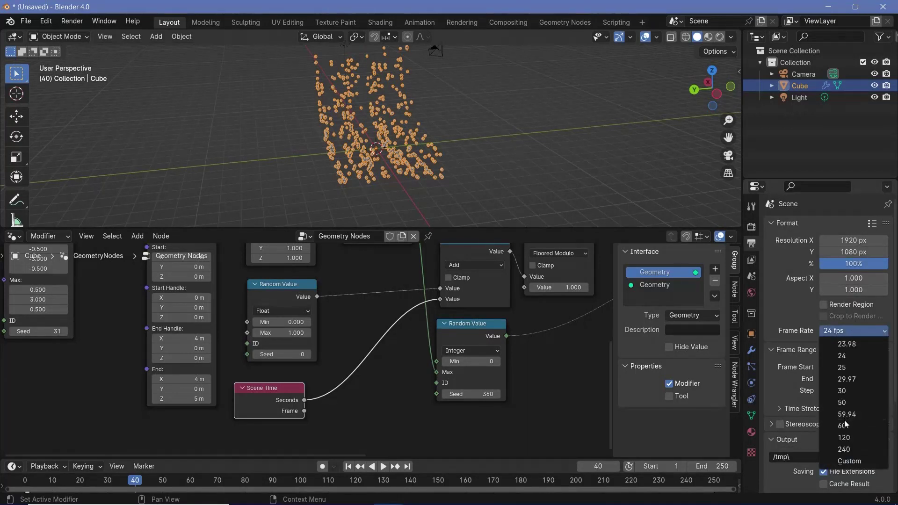
pyautogui.click(843, 420)
pyautogui.click(842, 378)
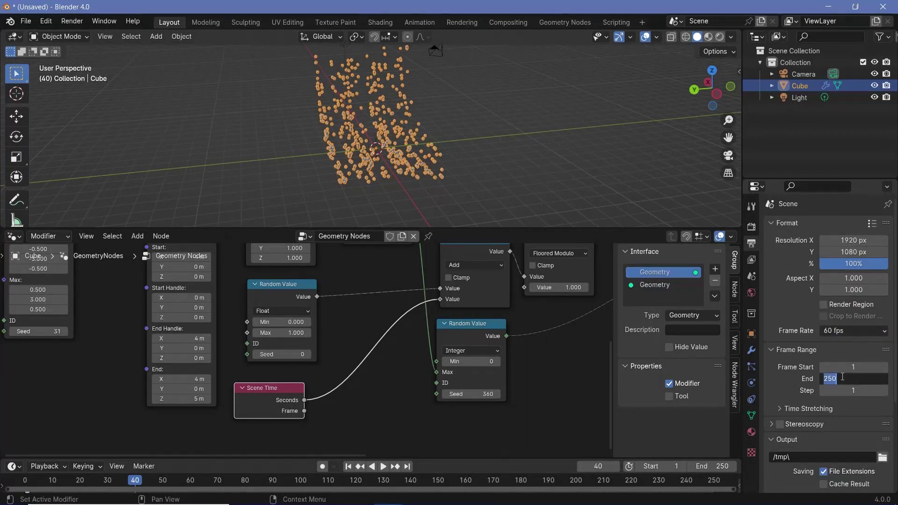
pyautogui.press('Return')
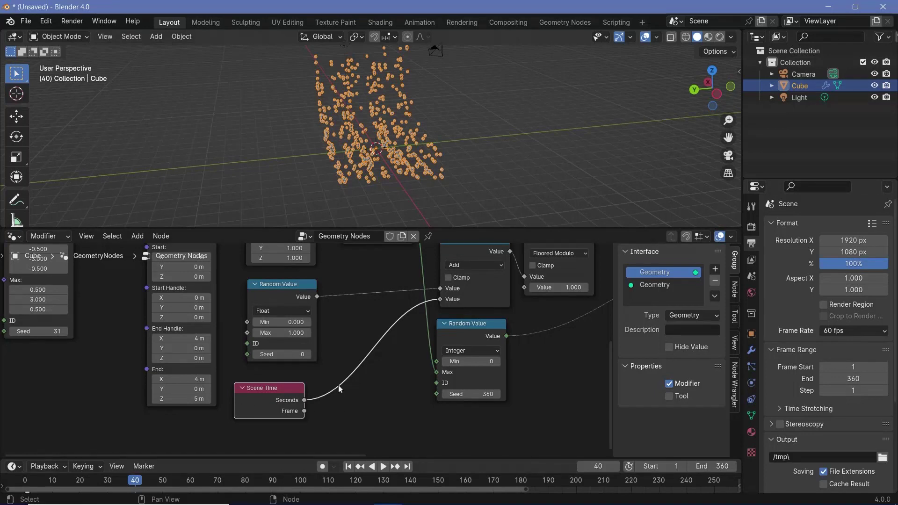
pyautogui.press('space')
pyautogui.press('space')
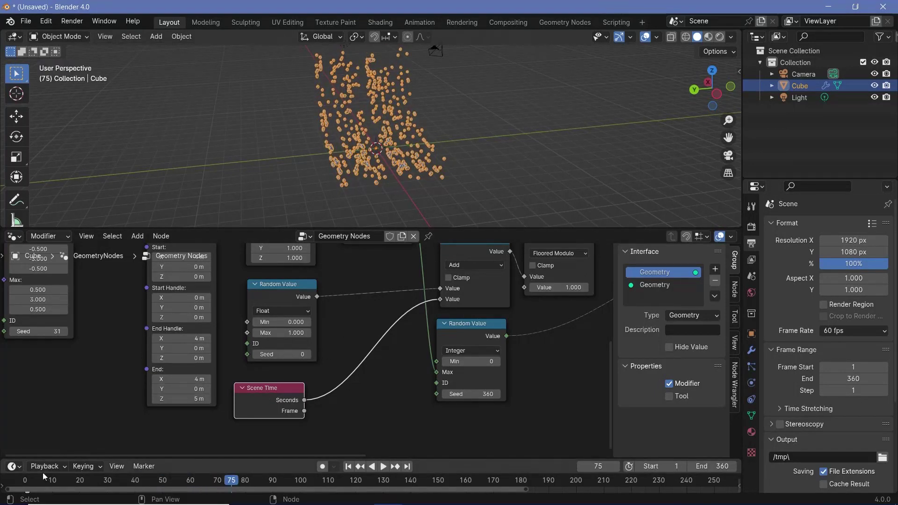
# Set playback Sync to Frame Dropping and play the animation briefly.
pyautogui.click(45, 466)
pyautogui.click(122, 239)
pyautogui.click(119, 265)
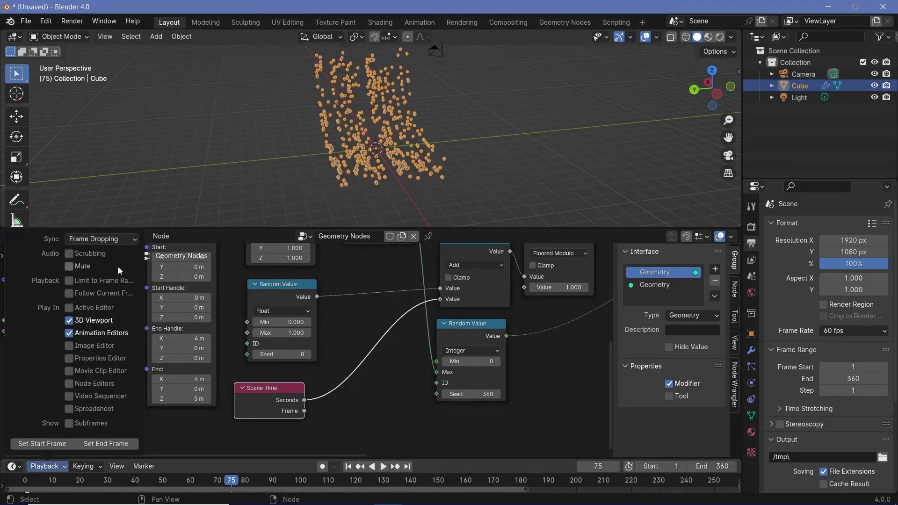
pyautogui.press('space')
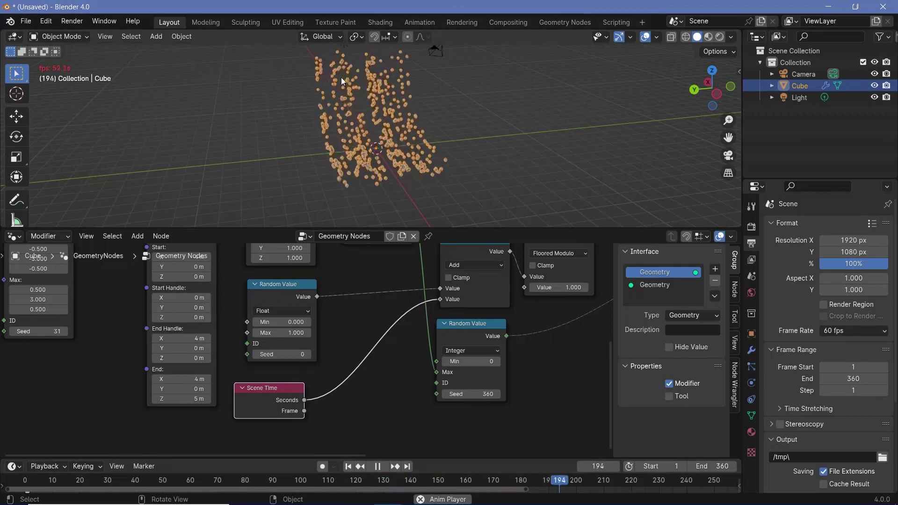
pyautogui.press('space')
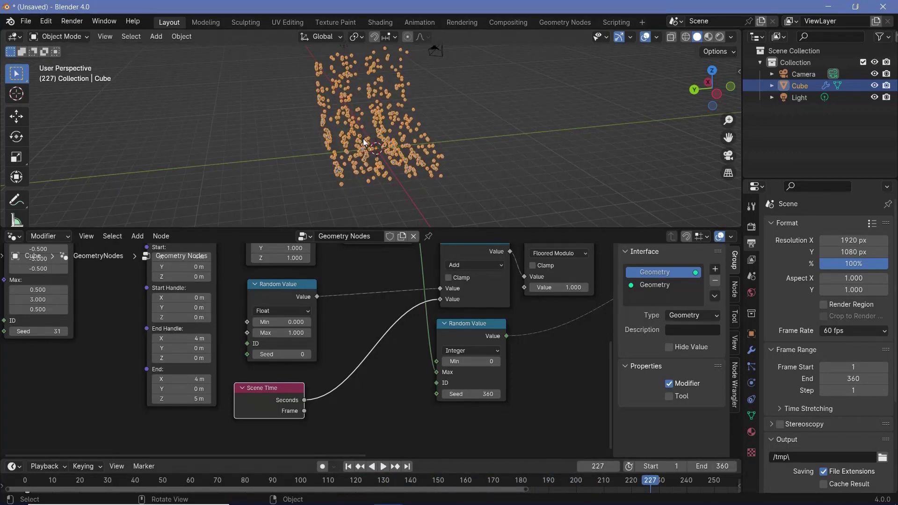
pyautogui.hotkey('shift', 'a')
# Insert a math node after Scene Time and switch it from Multiply to Divide.
pyautogui.moveTo(320, 309)
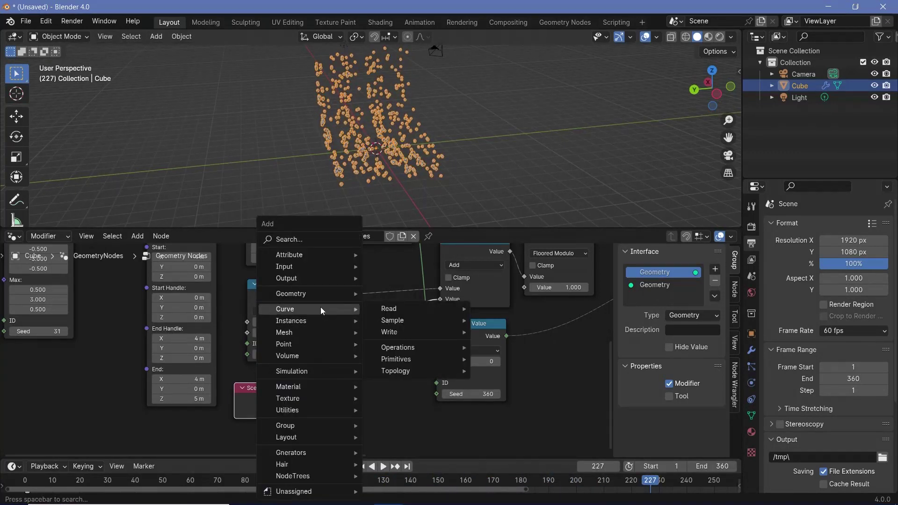
pyautogui.write('add')
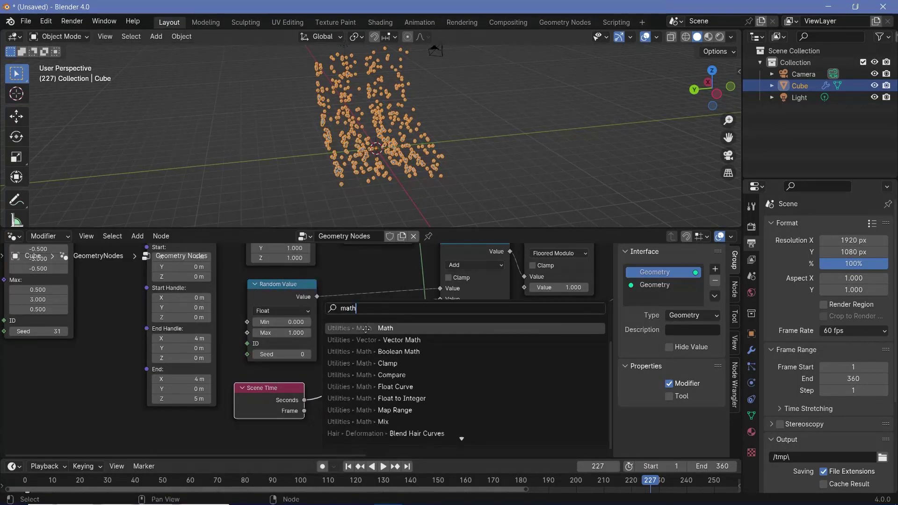
pyautogui.press('Return')
pyautogui.click(317, 362)
pyautogui.click(380, 393)
pyautogui.click(386, 289)
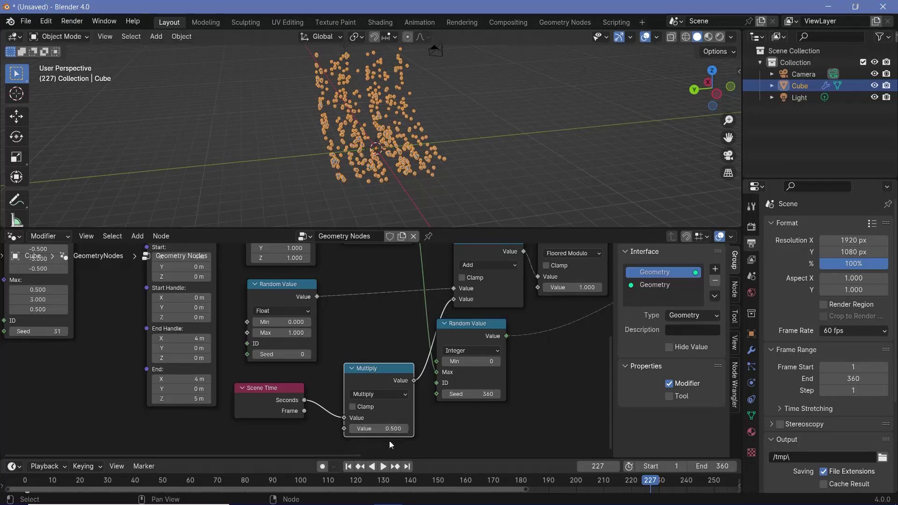
pyautogui.click(377, 393)
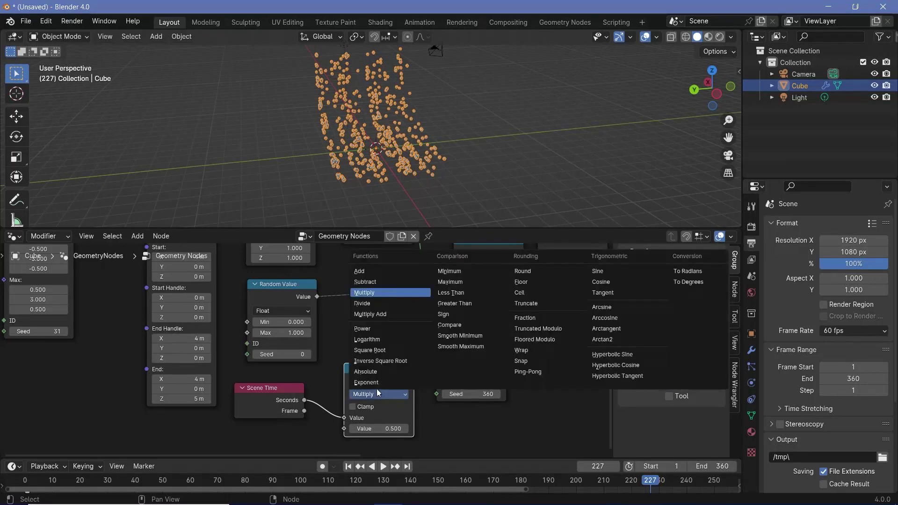
pyautogui.click(385, 301)
# Set the divisor to 3 and play the animation.
pyautogui.moveTo(367, 384); pyautogui.dragTo(349, 364)
pyautogui.click(351, 411)
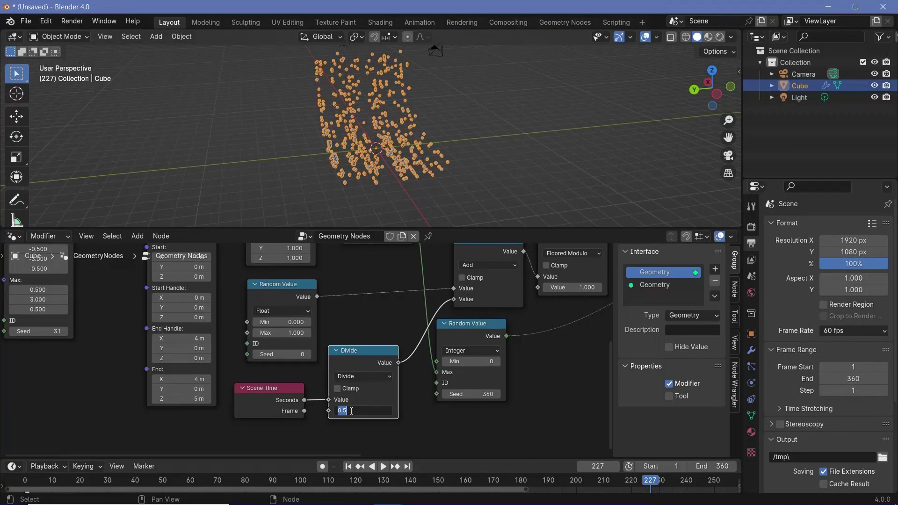
pyautogui.write('3')
pyautogui.press('Return')
pyautogui.press('space')
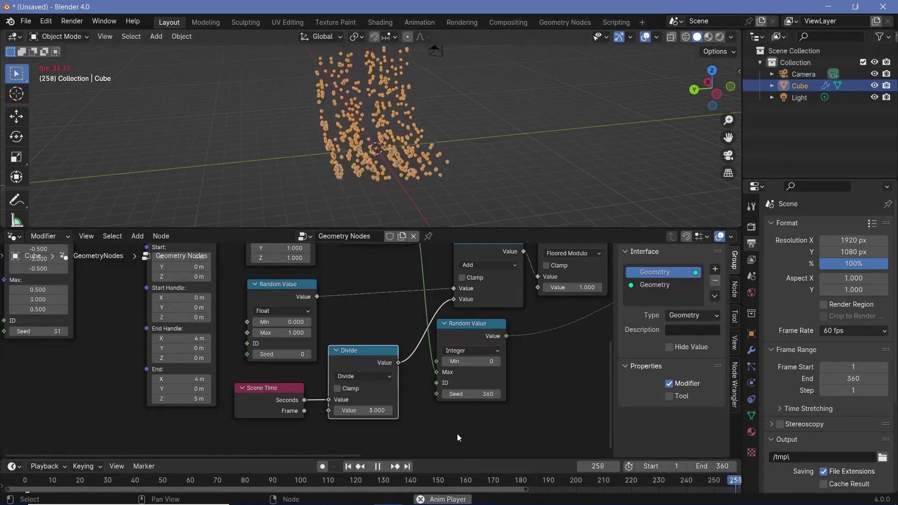
# Try a divisor of 2, settle on 5, and enlarge the timeline.
pyautogui.click(350, 410)
pyautogui.write('2')
pyautogui.press('Return')
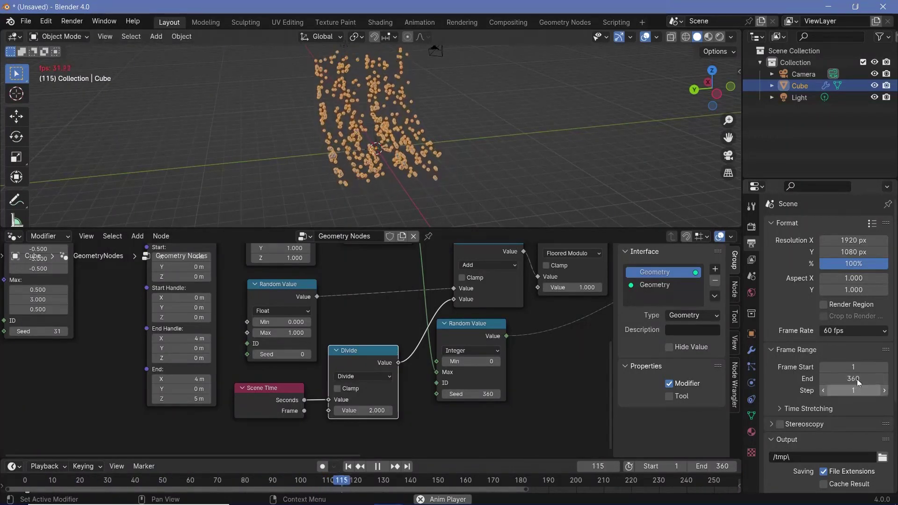
pyautogui.moveTo(374, 363)
pyautogui.mouseDown()
pyautogui.moveTo(363, 389)
pyautogui.moveTo(375, 380)
pyautogui.mouseUp()
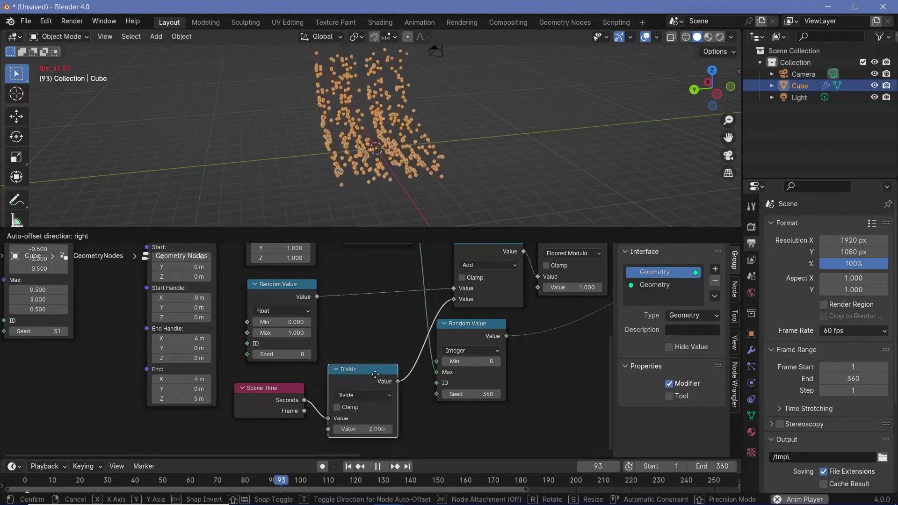
pyautogui.click(360, 430)
pyautogui.write('5')
pyautogui.press('Return')
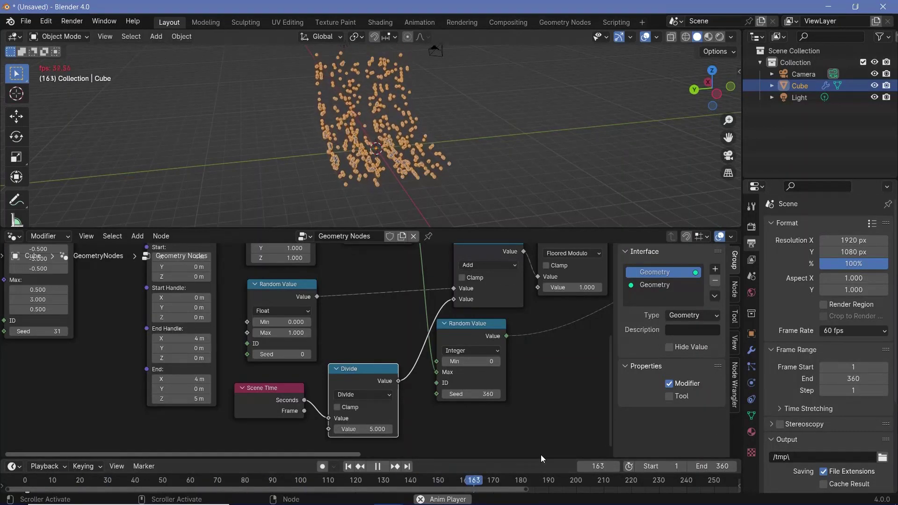
pyautogui.moveTo(541, 458); pyautogui.dragTo(573, 380)
# Enlarge the timeline to show frames 120 to 480 and pause playback.
pyautogui.scroll(-5, 647, 427)
pyautogui.moveTo(647, 425); pyautogui.dragTo(329, 416, button='middle')
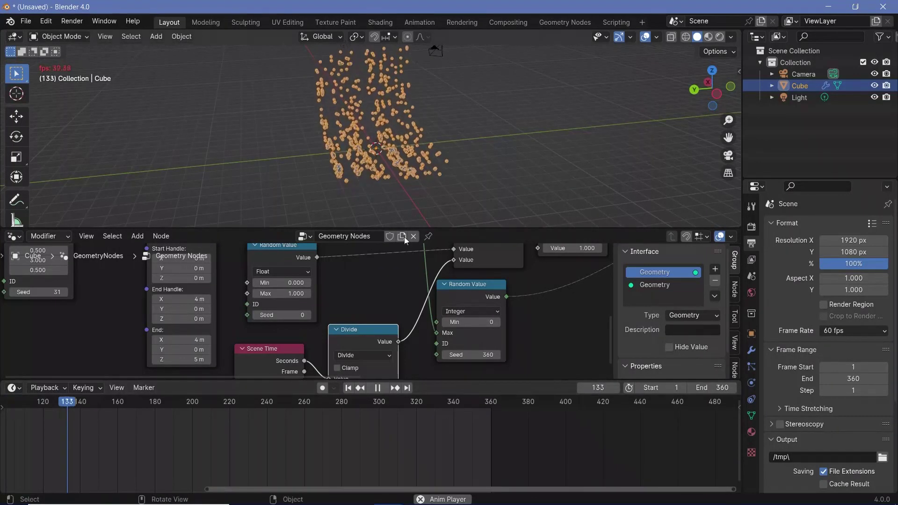
pyautogui.press('space')
# Change the Divide node's divisor from 2 to -2 while previewing the playback.
pyautogui.moveTo(321, 338); pyautogui.dragTo(341, 285, button='middle')
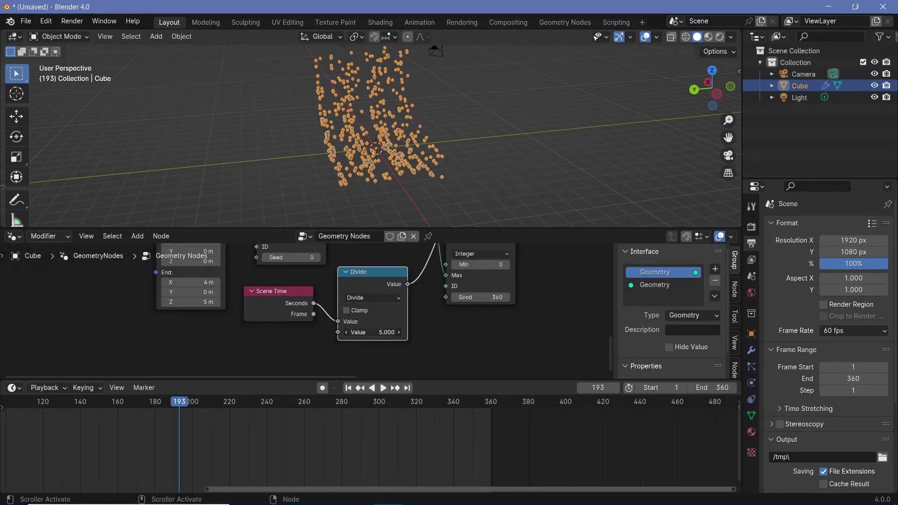
pyautogui.press('Return')
pyautogui.press('space')
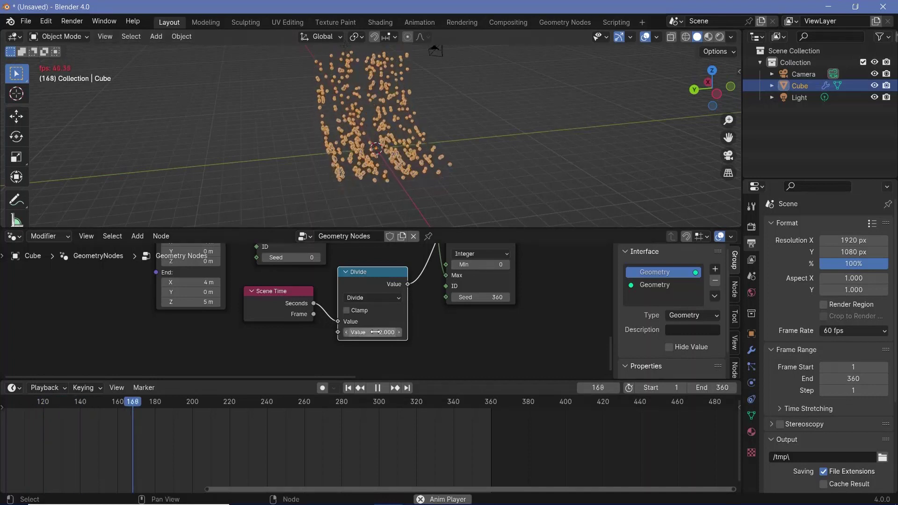
pyautogui.click(344, 332)
pyautogui.click(346, 333)
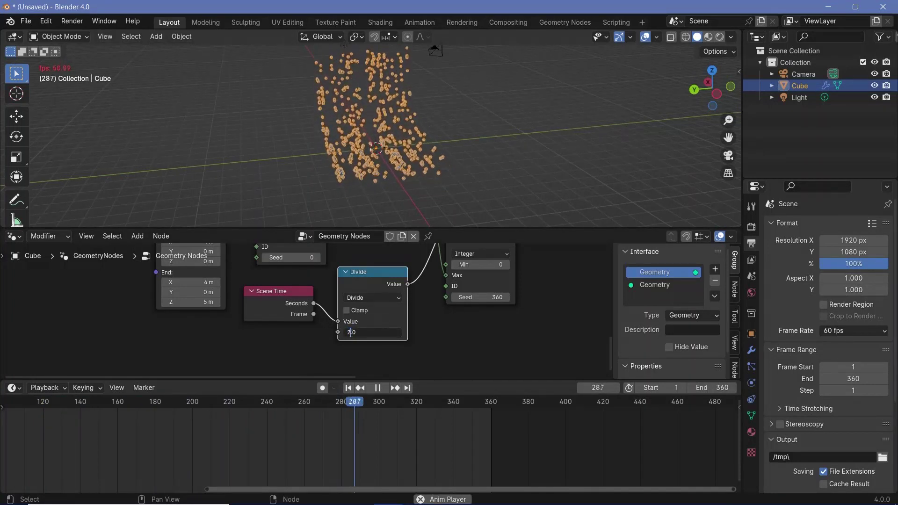
pyautogui.write('-')
pyautogui.write('-')
pyautogui.press('Return')
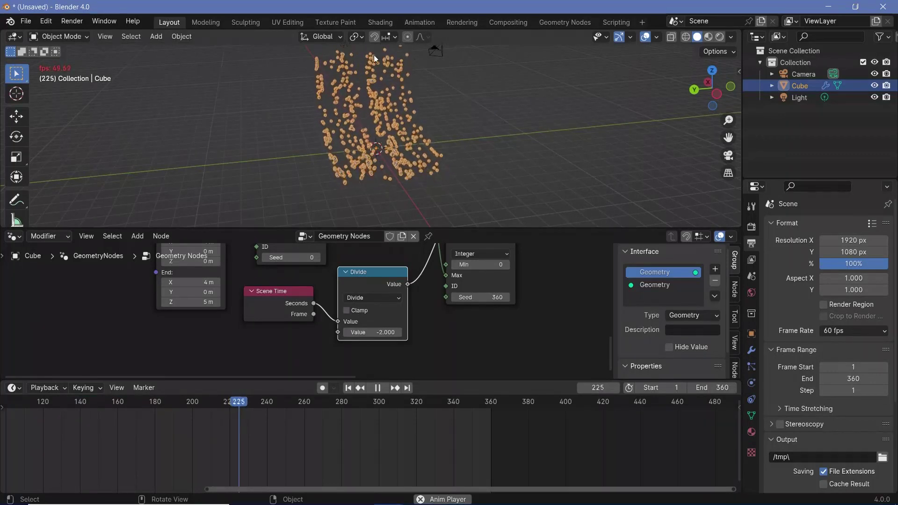
pyautogui.press('space')
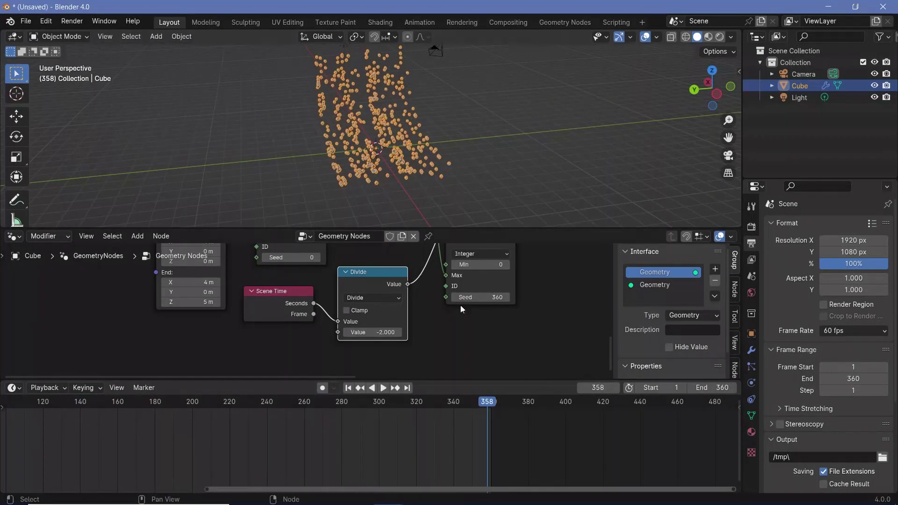
# Move the Group Output node right and link the Instances output toward it.
pyautogui.scroll(-4, 460, 304)
pyautogui.moveTo(439, 378); pyautogui.dragTo(152, 266, button='middle')
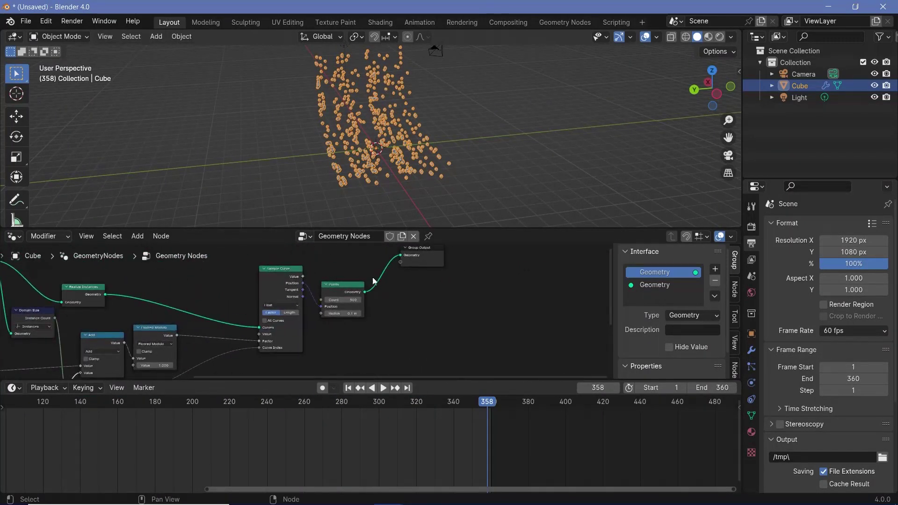
pyautogui.moveTo(420, 260); pyautogui.dragTo(489, 259)
pyautogui.scroll(-1, 352, 259)
pyautogui.moveTo(353, 258); pyautogui.dragTo(375, 291, button='middle')
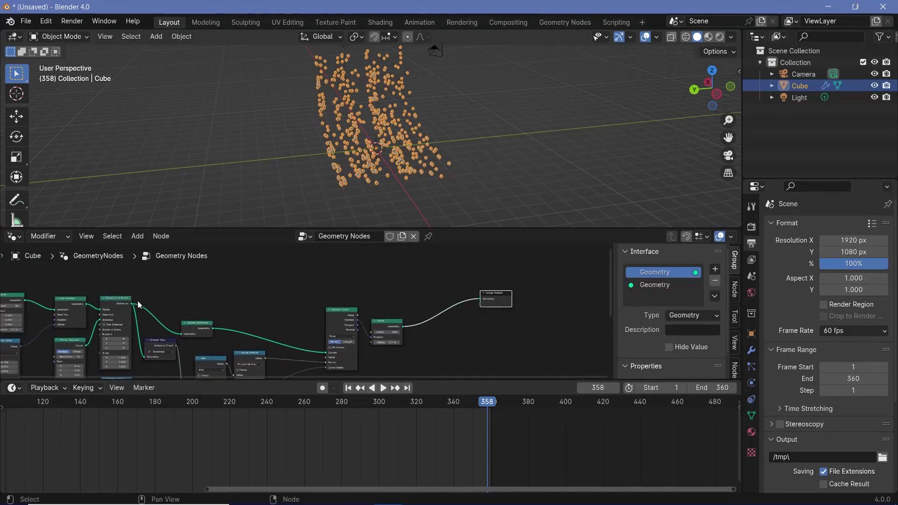
pyautogui.moveTo(132, 305); pyautogui.dragTo(412, 296)
# Add a Join Geometry node before Group Output and feed the Instances output into it.
pyautogui.hotkey('shift', 'a')
pyautogui.write('join')
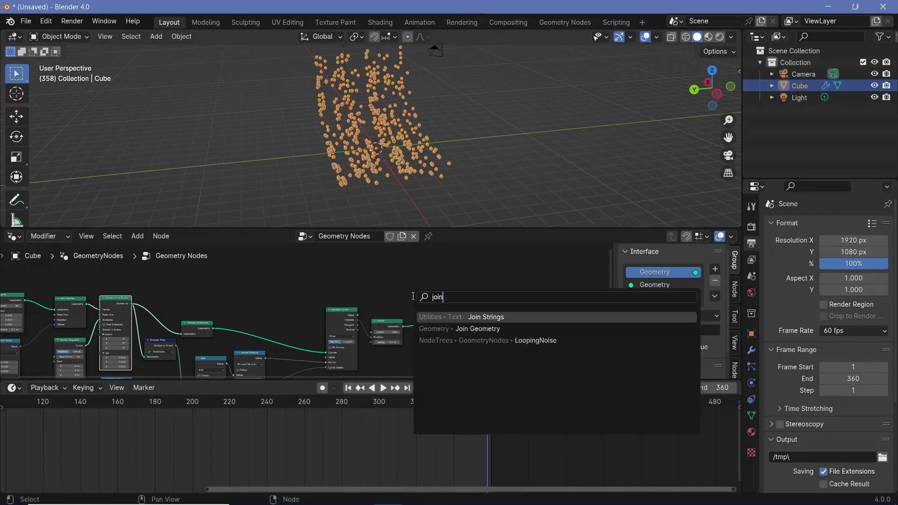
pyautogui.press('Down')
pyautogui.press('Return')
pyautogui.click(433, 305)
pyautogui.moveTo(133, 304); pyautogui.dragTo(428, 316)
# Orbit the viewport around the curve strands and toggle the overlays off and on.
pyautogui.scroll(5, 358, 167)
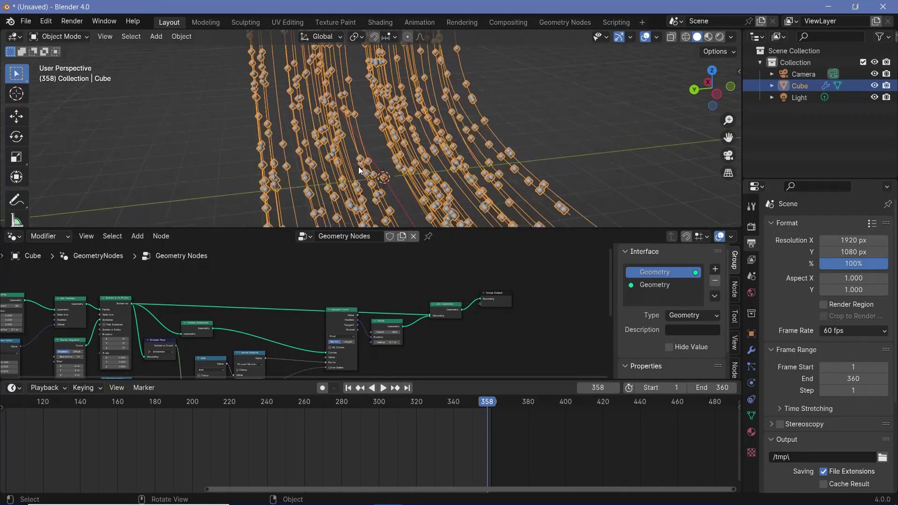
pyautogui.moveTo(358, 167); pyautogui.dragTo(511, 126, button='middle')
pyautogui.click(645, 39)
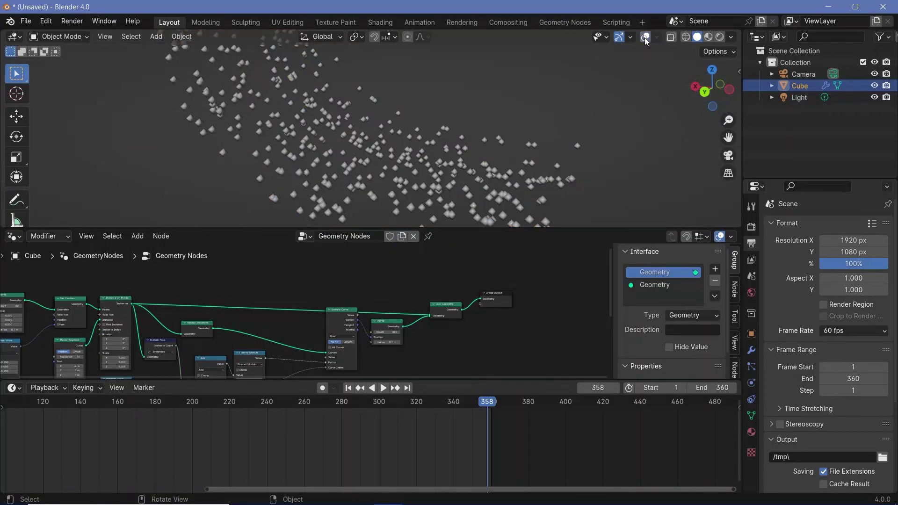
pyautogui.click(645, 39)
pyautogui.scroll(1, 284, 318)
pyautogui.scroll(2, 284, 318)
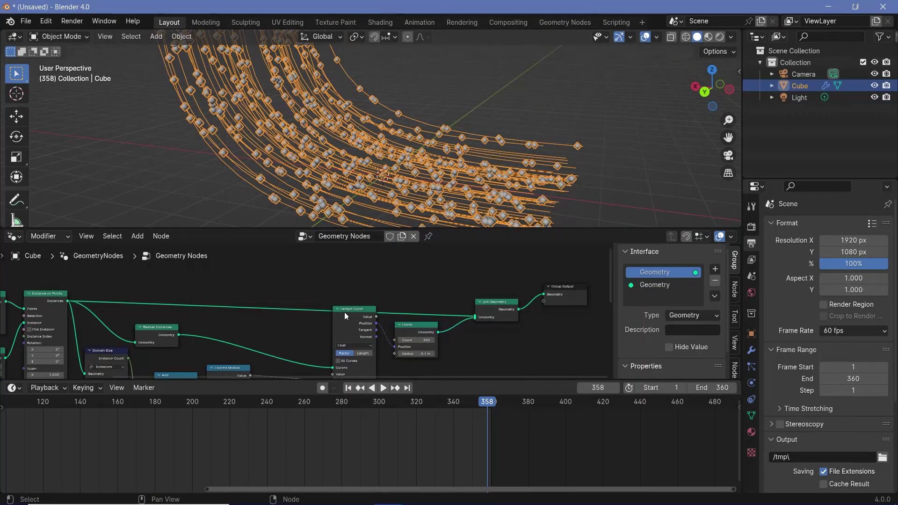
# Insert a Curve to Mesh node on the Instances link.
pyautogui.moveTo(344, 313); pyautogui.dragTo(332, 344)
pyautogui.hotkey('shift', 'a')
pyautogui.moveTo(274, 310)
pyautogui.write('curve to me')
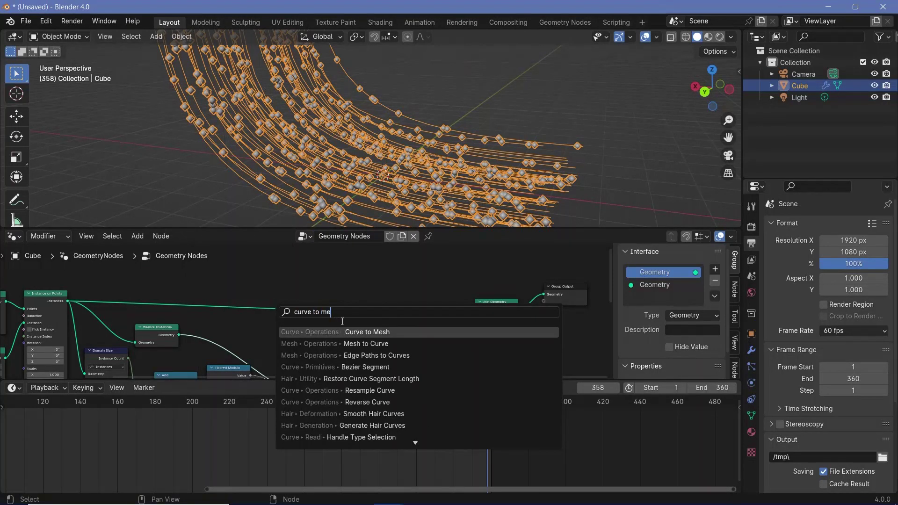
pyautogui.press('Return')
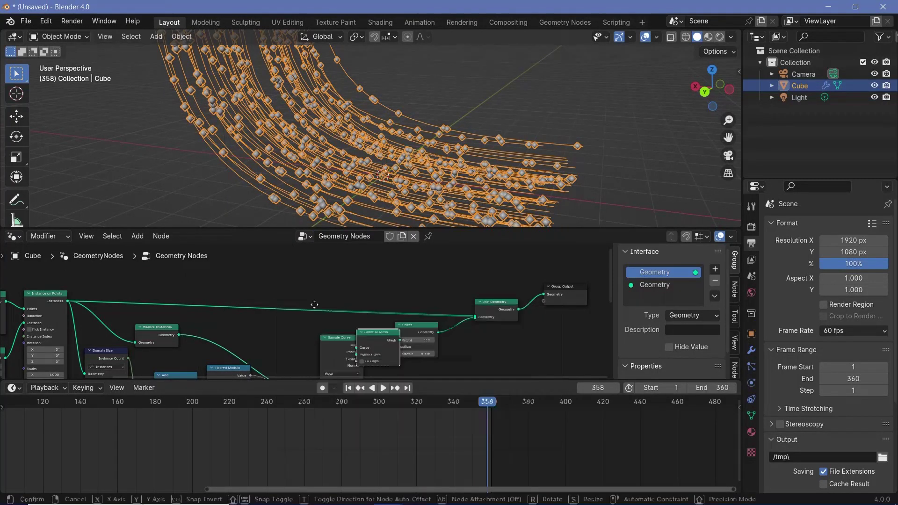
pyautogui.click(266, 285)
pyautogui.scroll(4, 360, 328)
# Add a Curve Circle node and connect it as the tube profile curve.
pyautogui.hotkey('shift', 'a')
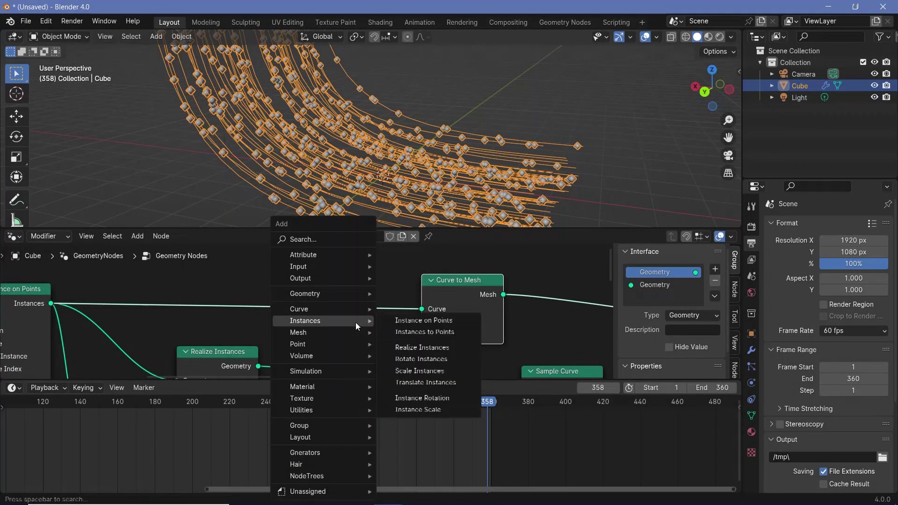
pyautogui.write('curve ci')
pyautogui.press('Return')
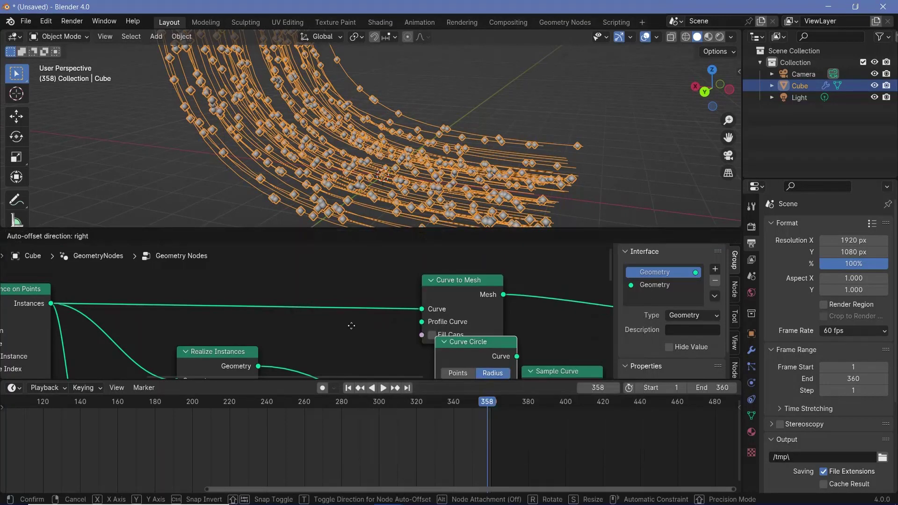
pyautogui.click(258, 278)
pyautogui.scroll(-2, 326, 282)
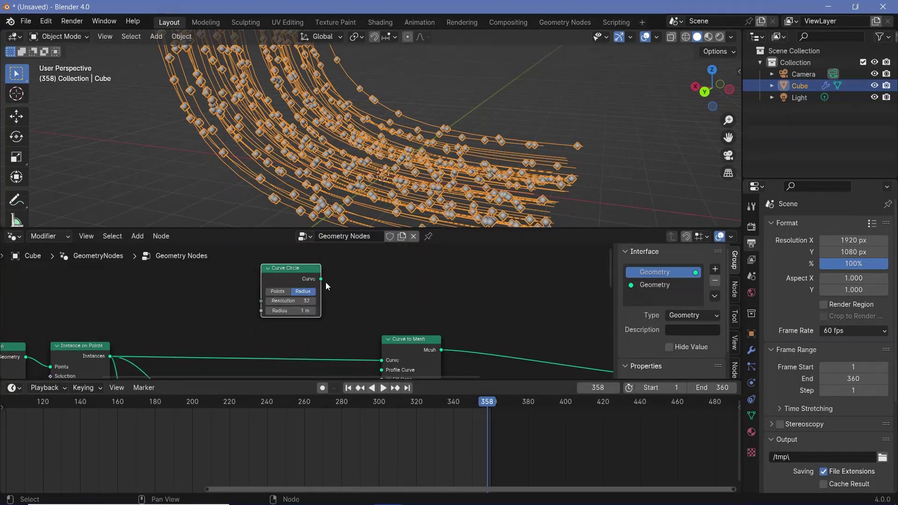
pyautogui.moveTo(321, 282); pyautogui.dragTo(382, 347)
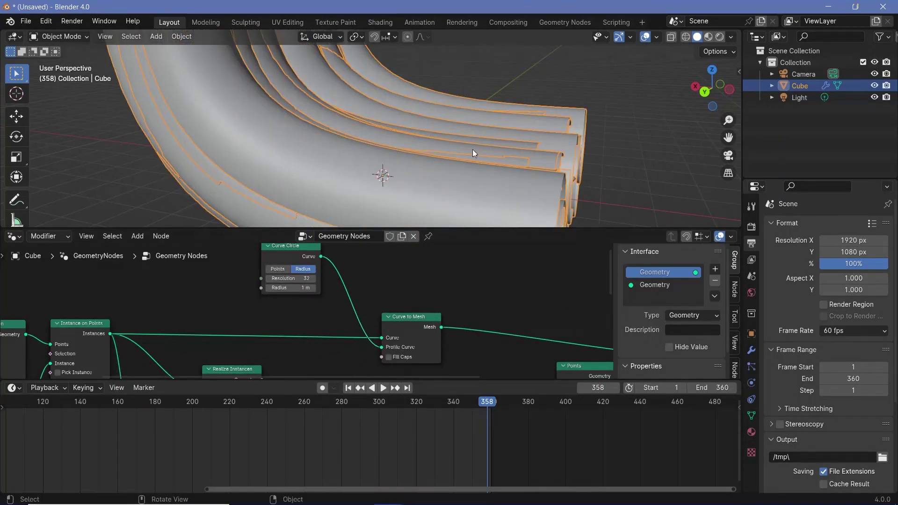
# Set the Curve Circle radius to 0.01 m, after trying 0.1 and 0.005.
pyautogui.scroll(2, 280, 285)
pyautogui.click(286, 280)
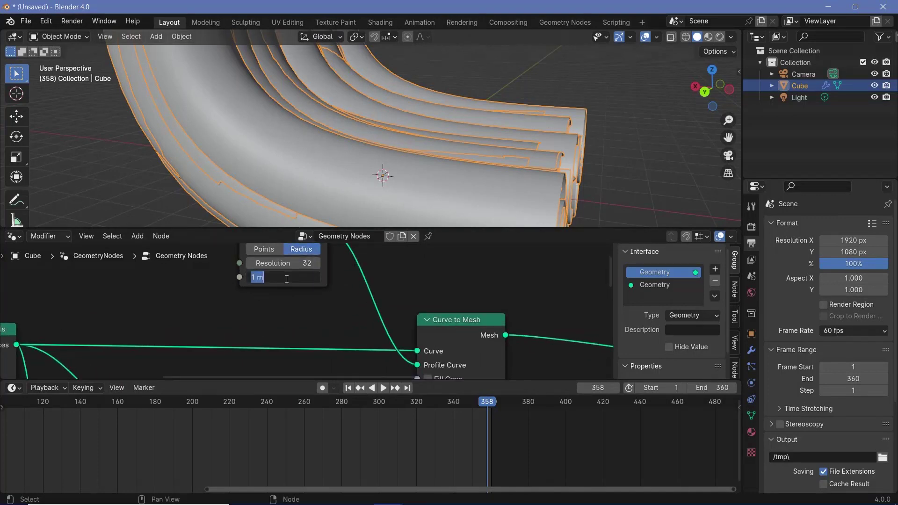
pyautogui.write('0.1')
pyautogui.press('Return')
pyautogui.click(286, 278)
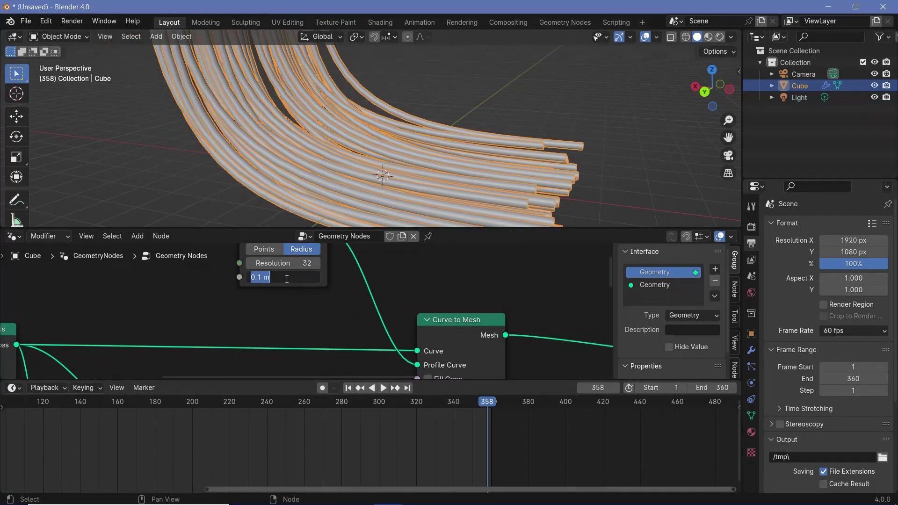
pyautogui.write('0.005')
pyautogui.press('Return')
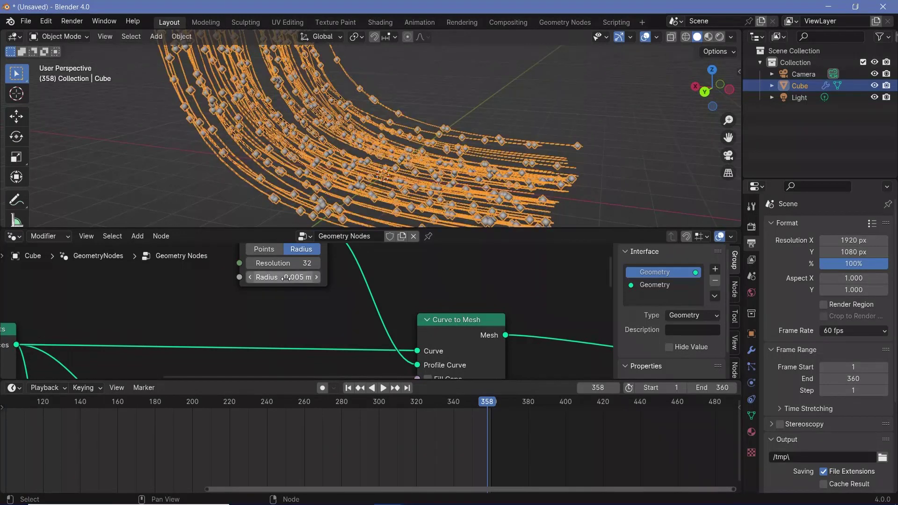
pyautogui.click(266, 277)
pyautogui.write('0.01')
pyautogui.press('Return')
pyautogui.moveTo(393, 149); pyautogui.dragTo(354, 187, button='middle')
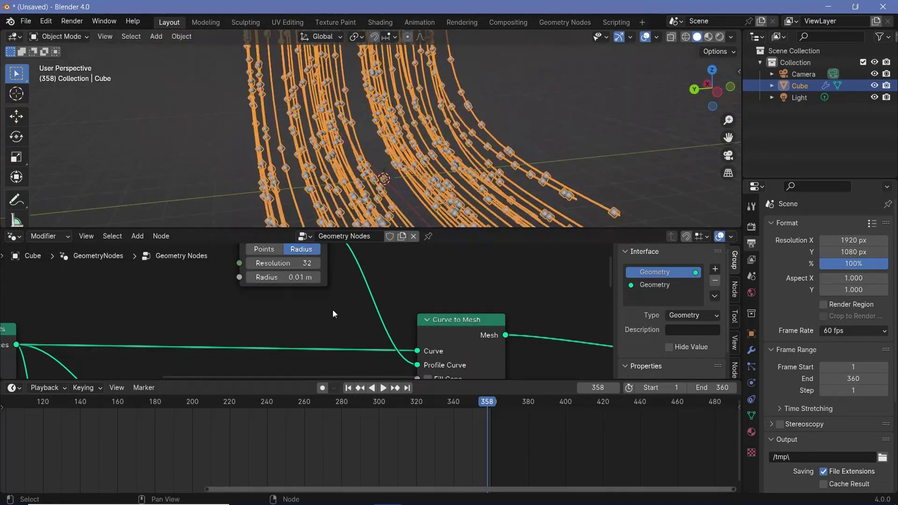
# Set the Curve Circle resolution to 3 and move the Points node left.
pyautogui.scroll(2, 332, 310)
pyautogui.click(316, 299)
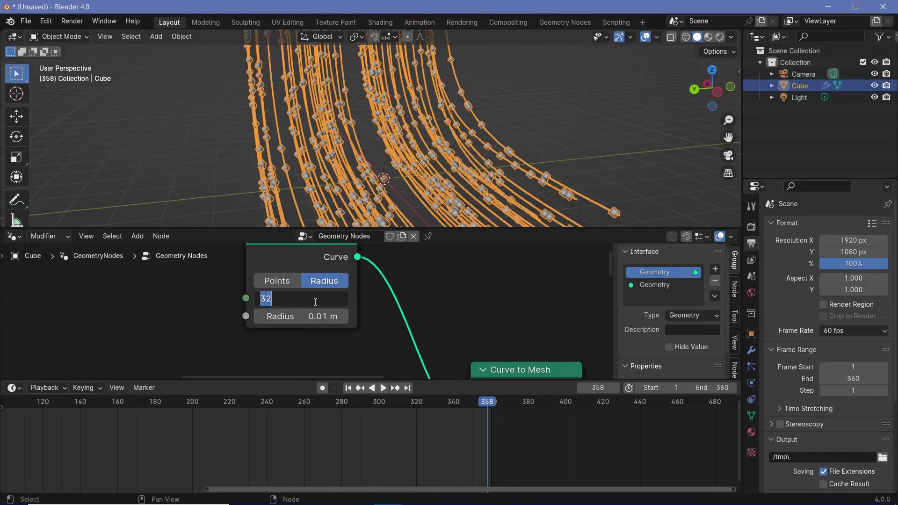
pyautogui.press('Return')
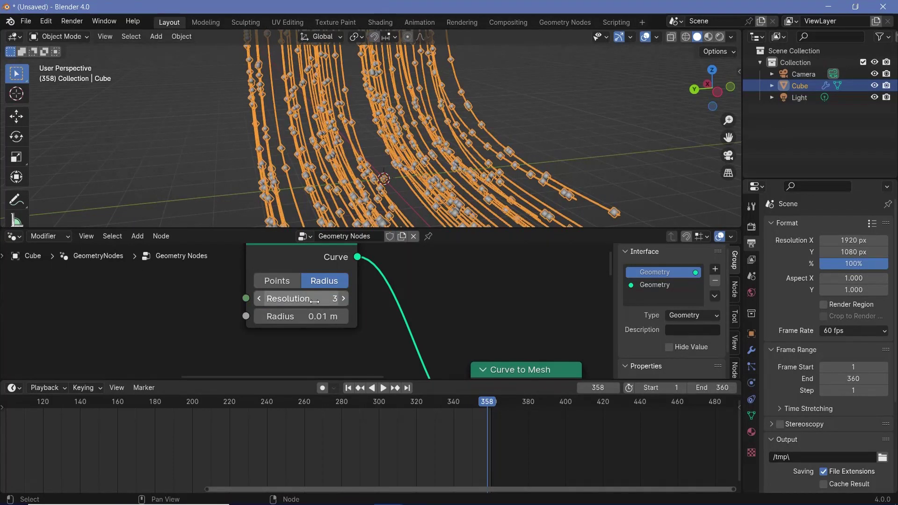
pyautogui.moveTo(325, 202); pyautogui.dragTo(339, 152, button='middle')
pyautogui.scroll(-5, 379, 286)
pyautogui.moveTo(388, 292); pyautogui.dragTo(276, 263, button='middle')
pyautogui.scroll(-5, 474, 313)
pyautogui.moveTo(505, 297); pyautogui.dragTo(392, 243, button='middle')
pyautogui.moveTo(420, 295); pyautogui.dragTo(394, 304)
# Insert an Instance on Points node into the node chain.
pyautogui.hotkey('shift', 'a')
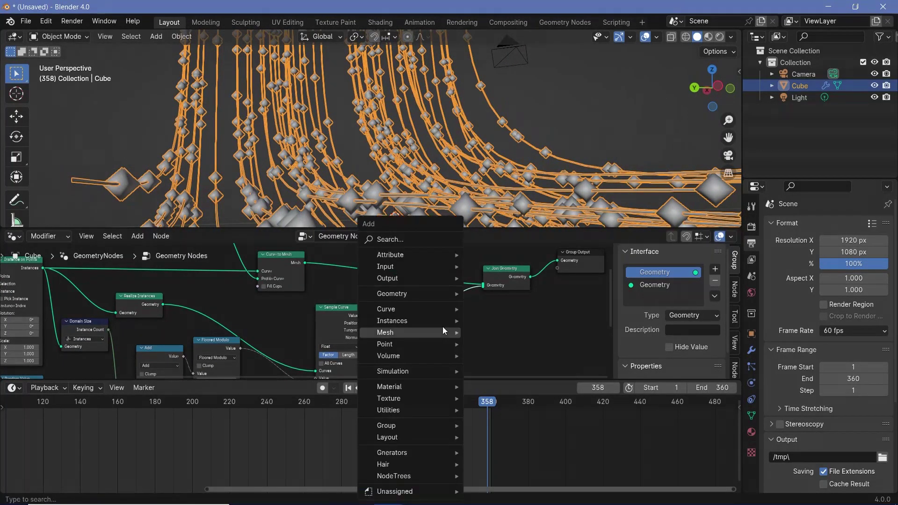
pyautogui.click(400, 240)
pyautogui.write('inct')
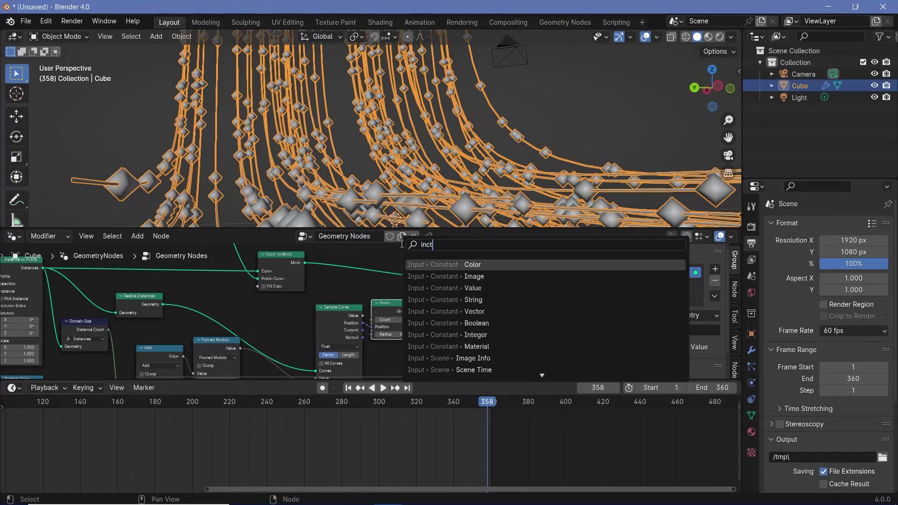
pyautogui.press('BackSpace')
pyautogui.press('BackSpace')
pyautogui.write('sa')
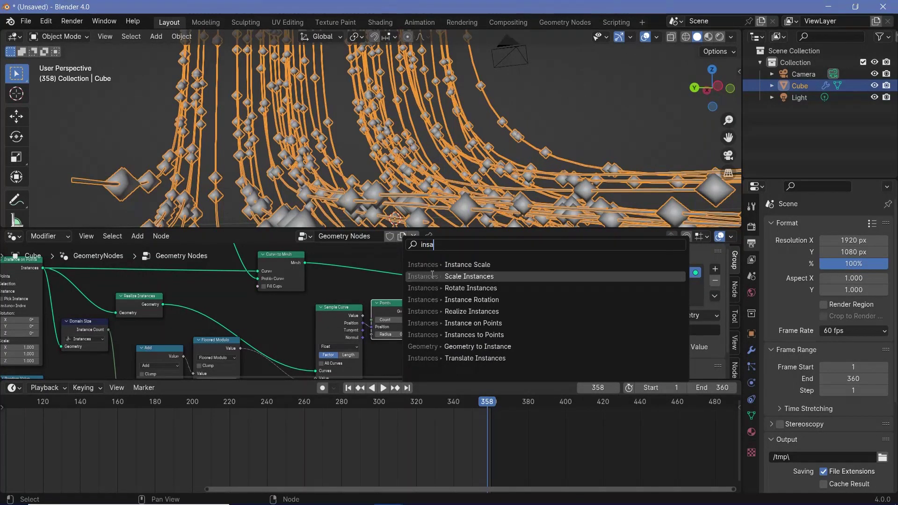
pyautogui.click(473, 323)
pyautogui.click(445, 291)
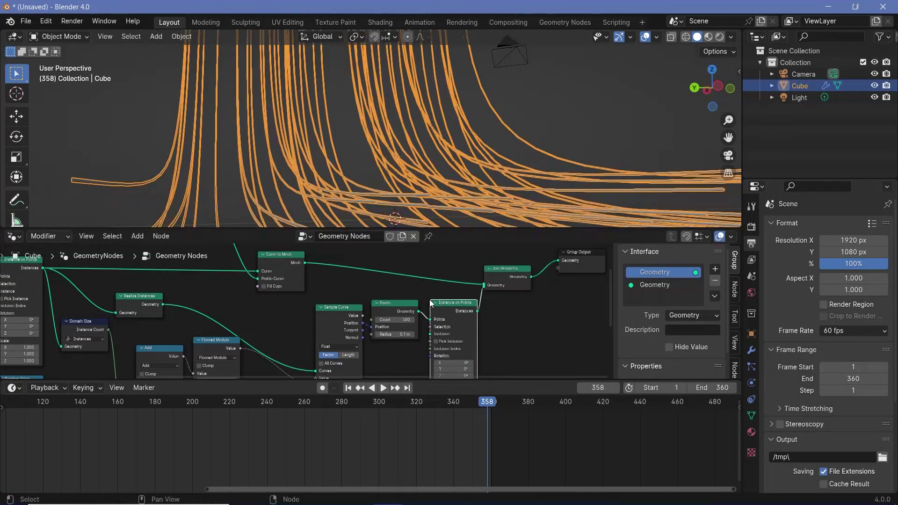
# Add an Ico Sphere node and link its mesh as the instance.
pyautogui.hotkey('shift', 'a')
pyautogui.write('ic')
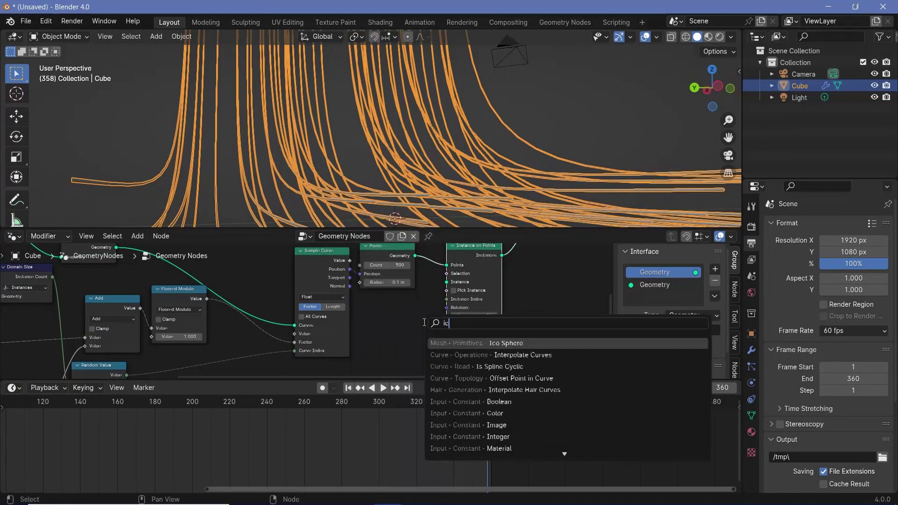
pyautogui.click(484, 343)
pyautogui.click(391, 339)
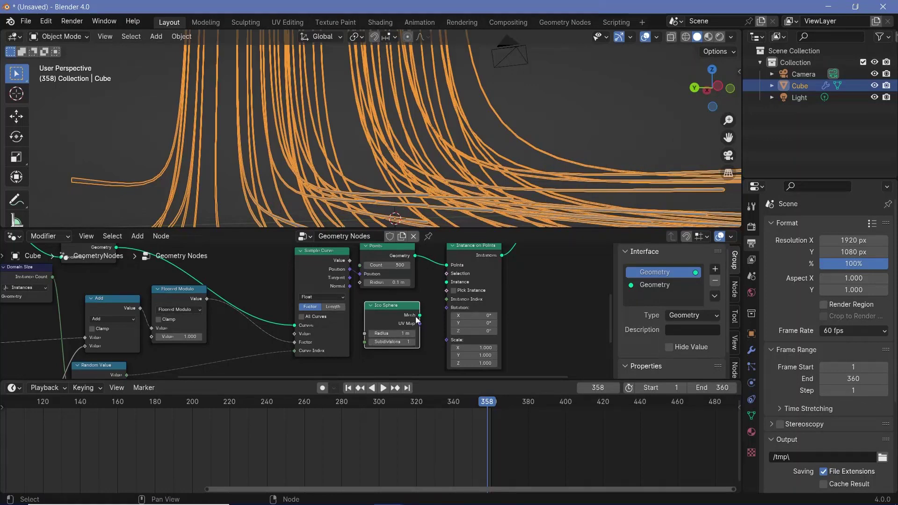
pyautogui.scroll(5, 417, 320)
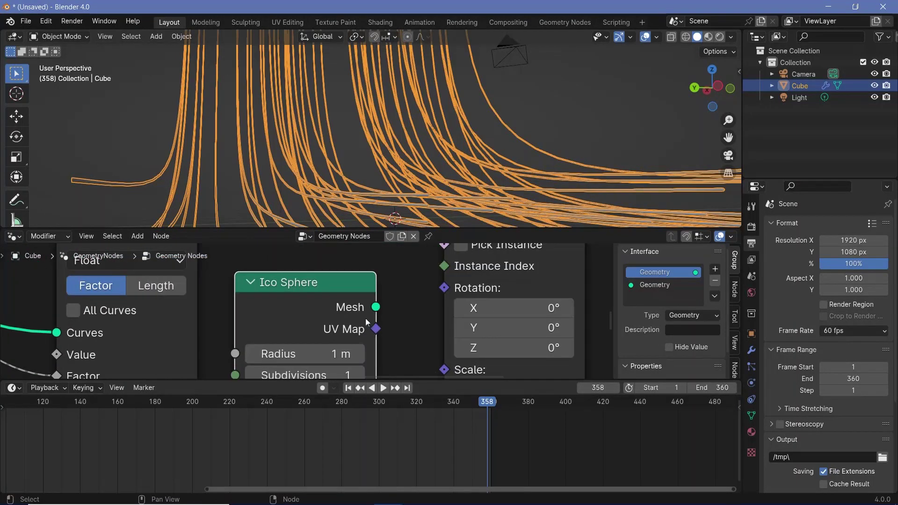
pyautogui.moveTo(375, 307); pyautogui.dragTo(445, 337)
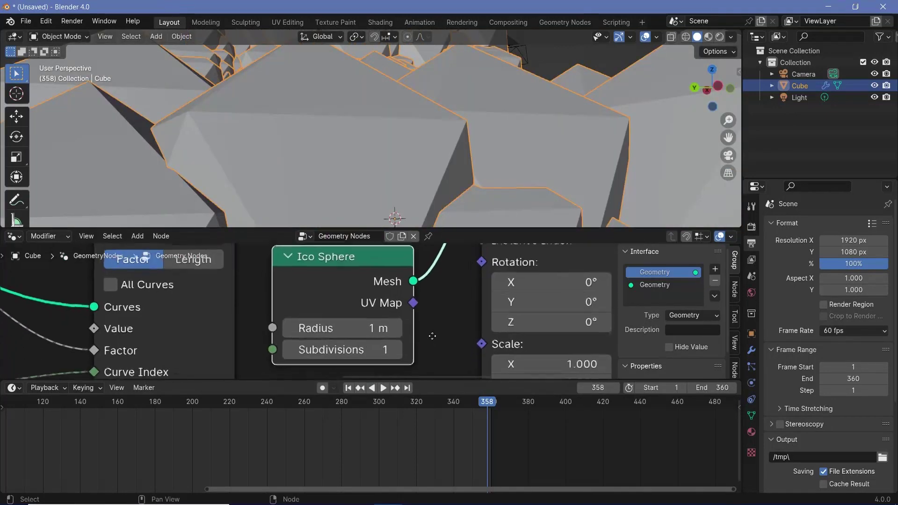
# Set the icosphere radius to 0.05 m and its subdivisions to 3.
pyautogui.click(356, 329)
pyautogui.write('0.')
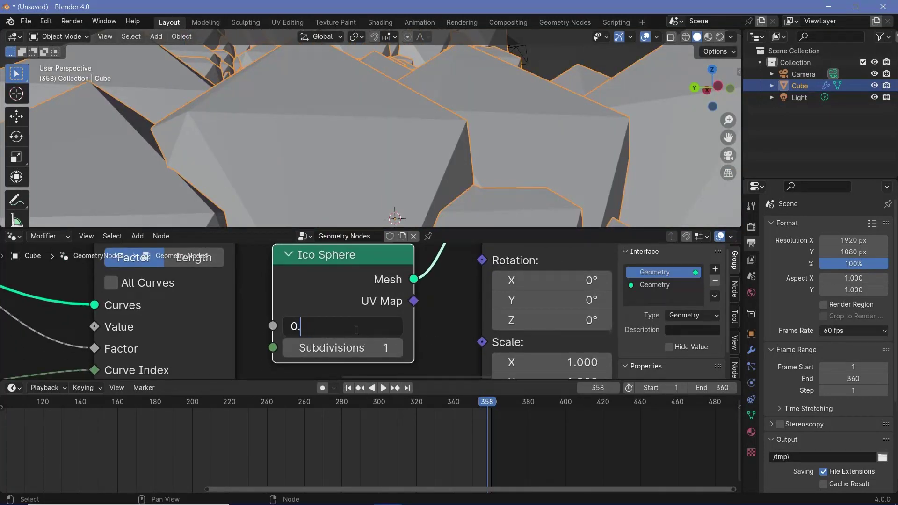
pyautogui.write('1')
pyautogui.press('Return')
pyautogui.click(355, 329)
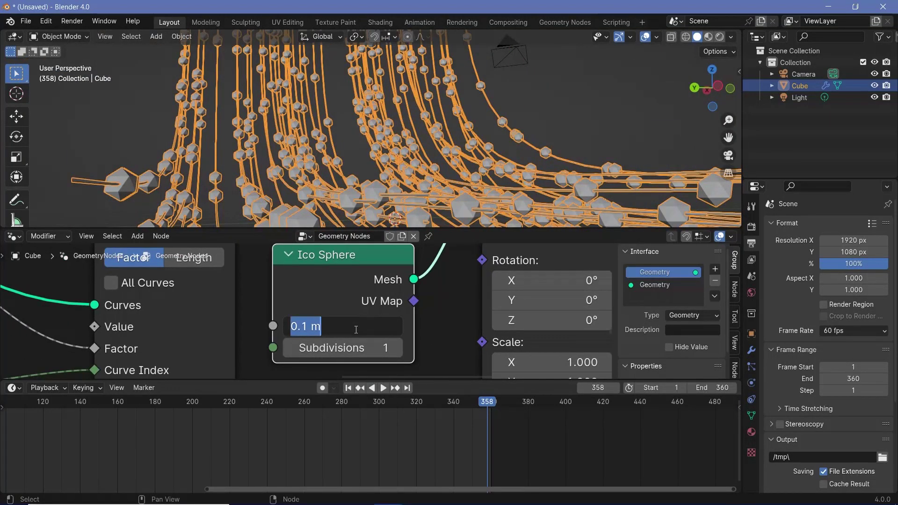
pyautogui.write('0.05')
pyautogui.press('Return')
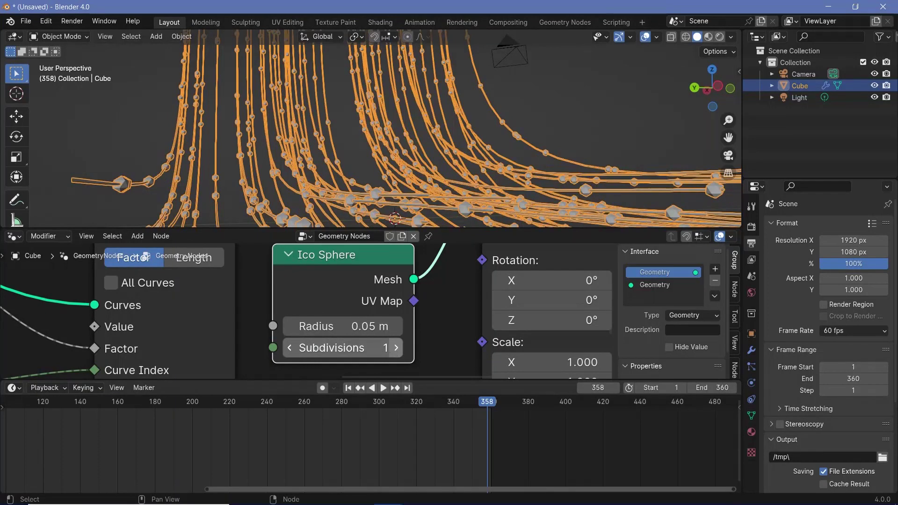
pyautogui.click(396, 348)
pyautogui.click(396, 348)
pyautogui.moveTo(454, 197); pyautogui.dragTo(449, 155, button='middle')
pyautogui.scroll(-2, 355, 299)
pyautogui.scroll(3, 380, 210)
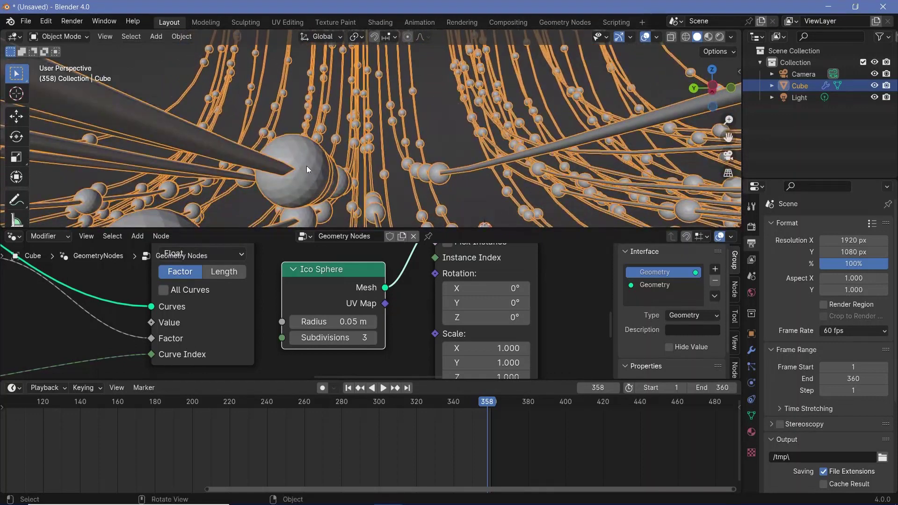
pyautogui.scroll(-4, 306, 313)
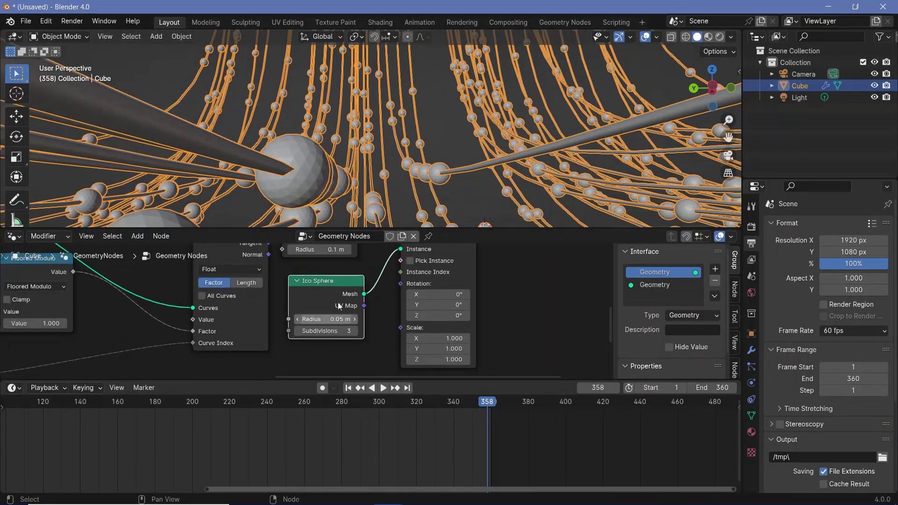
# Insert a Set Shade Smooth node after the Ico Sphere.
pyautogui.moveTo(315, 299); pyautogui.dragTo(213, 324)
pyautogui.hotkey('shift', 'a')
pyautogui.moveTo(344, 313)
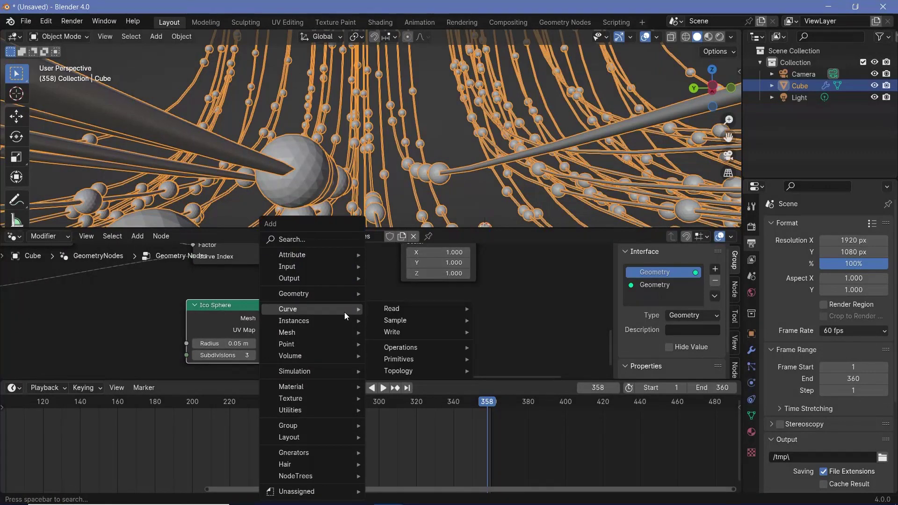
pyautogui.write('set sha')
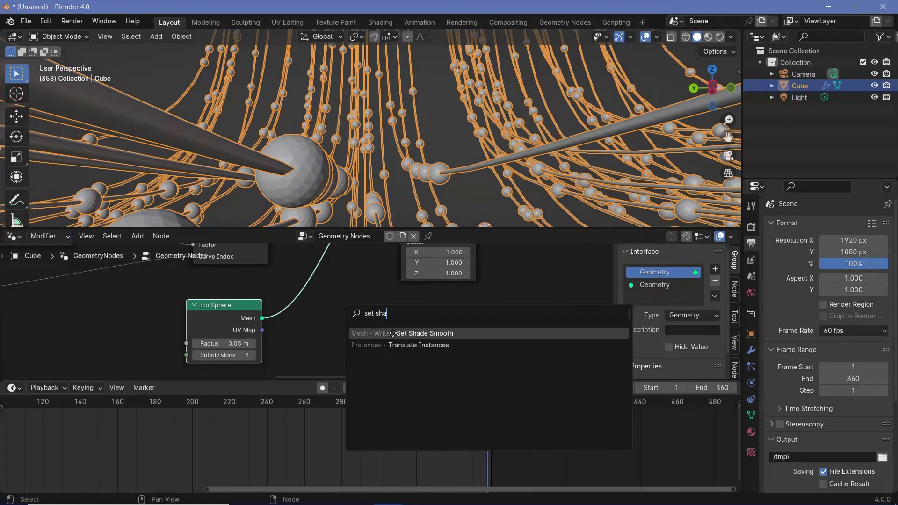
pyautogui.click(393, 333)
pyautogui.click(342, 309)
# Add a Set Material node after Curve to Mesh.
pyautogui.moveTo(301, 173); pyautogui.dragTo(298, 176, button='middle')
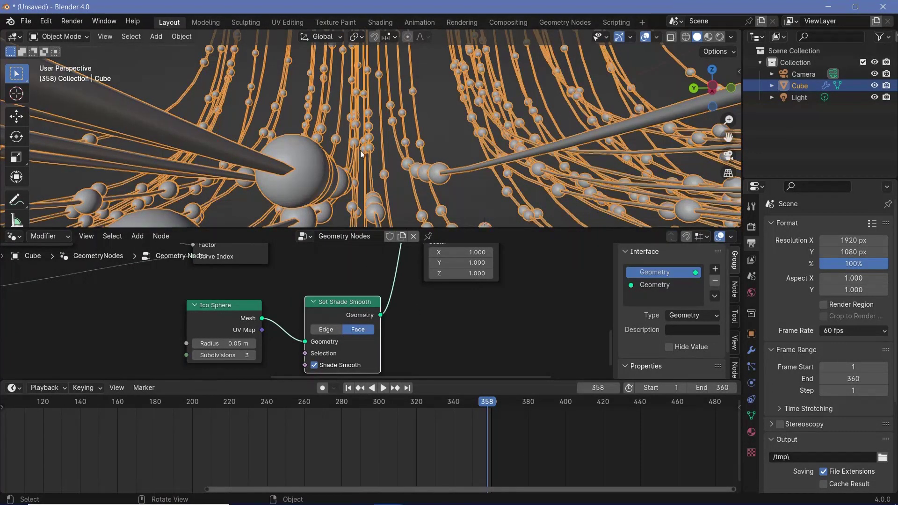
pyautogui.scroll(-4, 424, 137)
pyautogui.scroll(-5, 469, 294)
pyautogui.moveTo(469, 296); pyautogui.dragTo(314, 293, button='middle')
pyautogui.hotkey('shift', 'a')
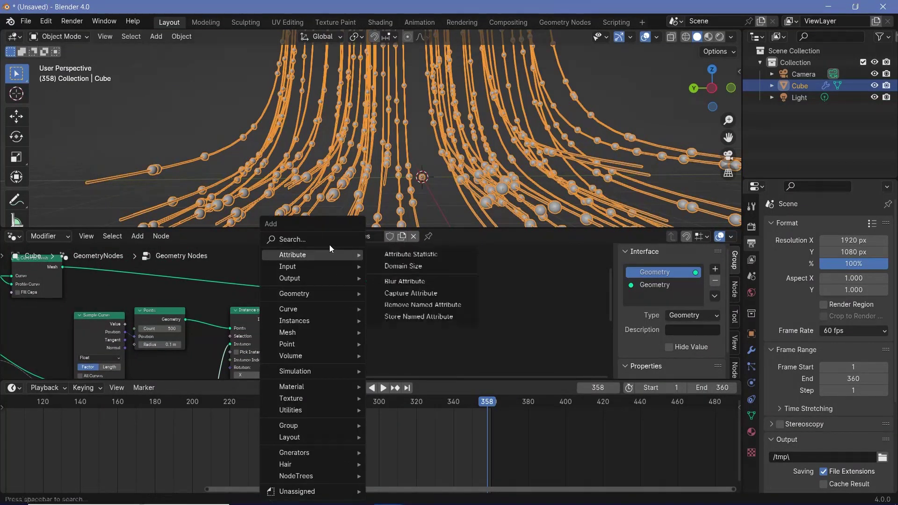
pyautogui.write('set mater')
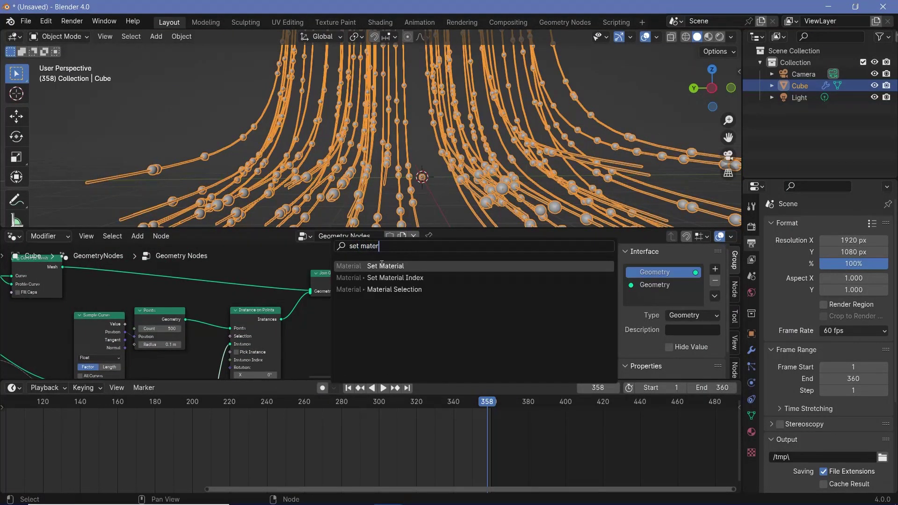
pyautogui.press('Return')
pyautogui.click(221, 279)
pyautogui.moveTo(219, 276); pyautogui.dragTo(220, 262)
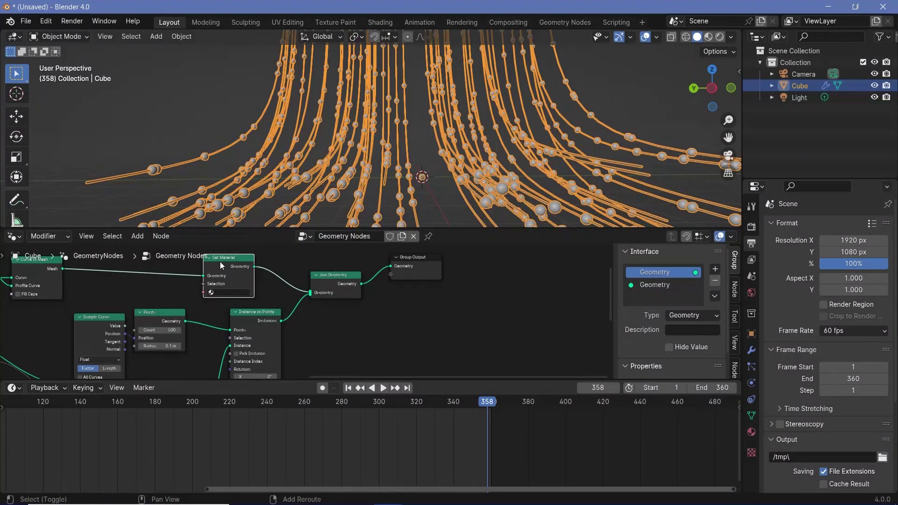
# Duplicate the Set Material node onto the sphere instances branch and arrange both.
pyautogui.hotkey('shift', 'd')
pyautogui.click(300, 316)
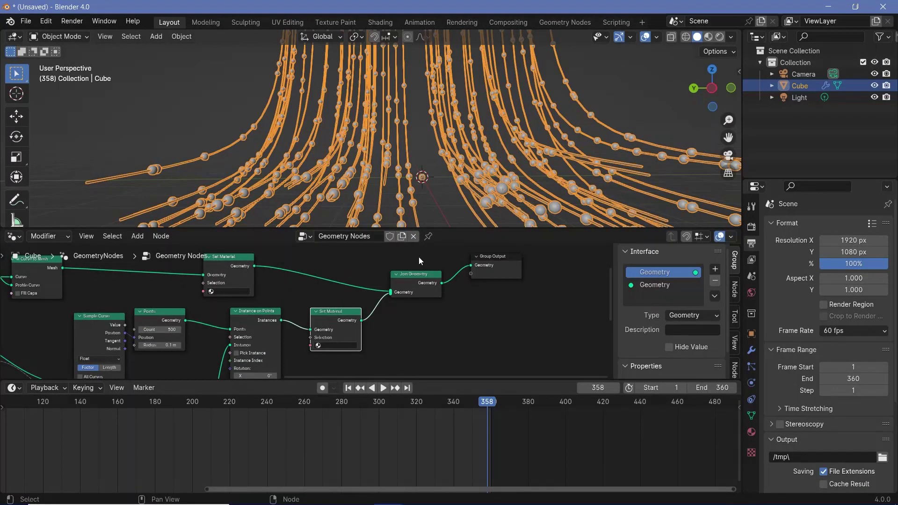
pyautogui.moveTo(268, 267); pyautogui.dragTo(362, 285, button='middle')
pyautogui.moveTo(344, 276); pyautogui.dragTo(444, 270)
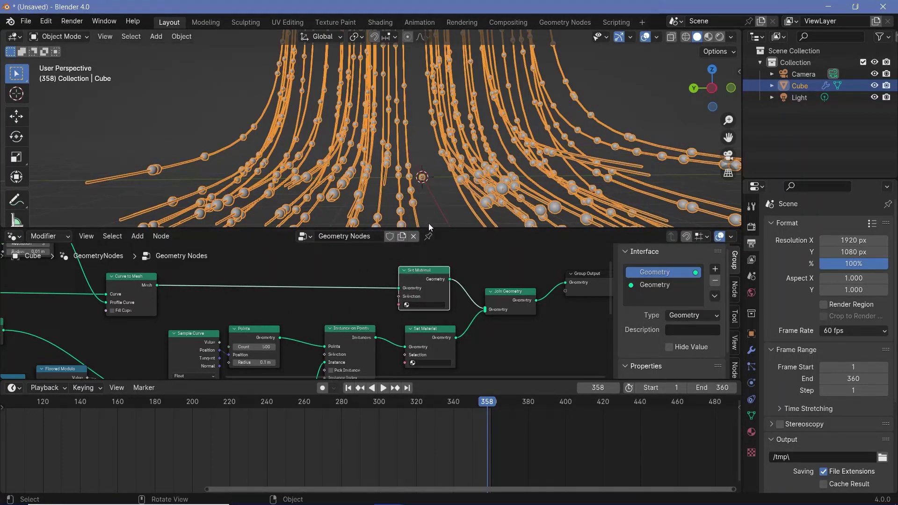
pyautogui.scroll(2, 432, 335)
pyautogui.moveTo(432, 334); pyautogui.dragTo(411, 278, button='middle')
pyautogui.click(410, 277)
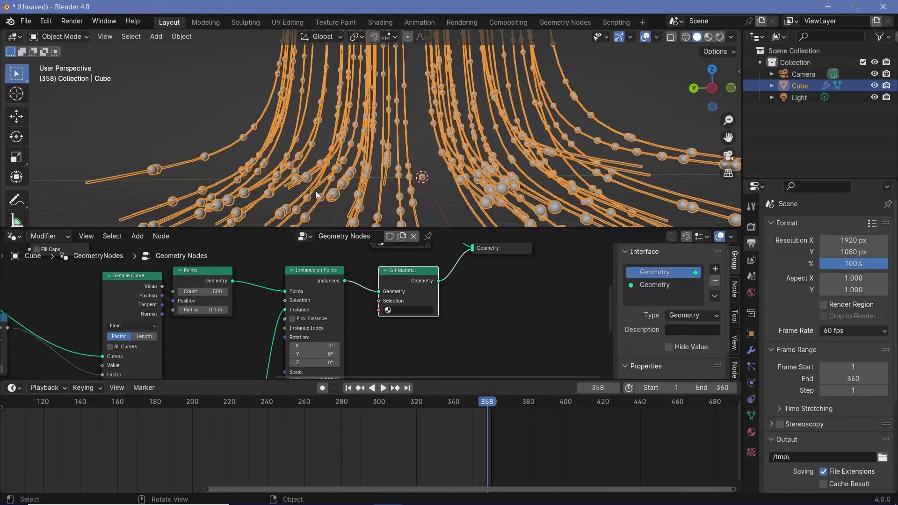
# Create a new material slot, assigning Material.001 to the strands and Material to the spheres.
pyautogui.click(751, 432)
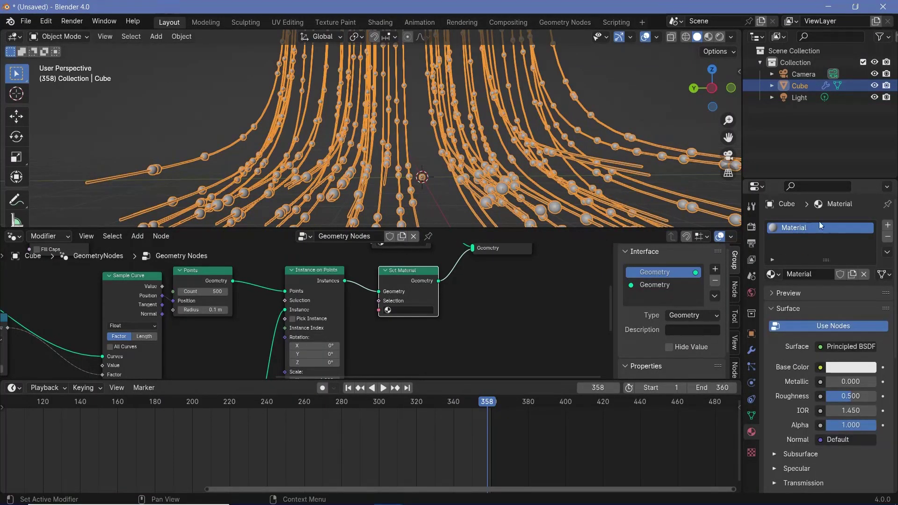
pyautogui.click(887, 225)
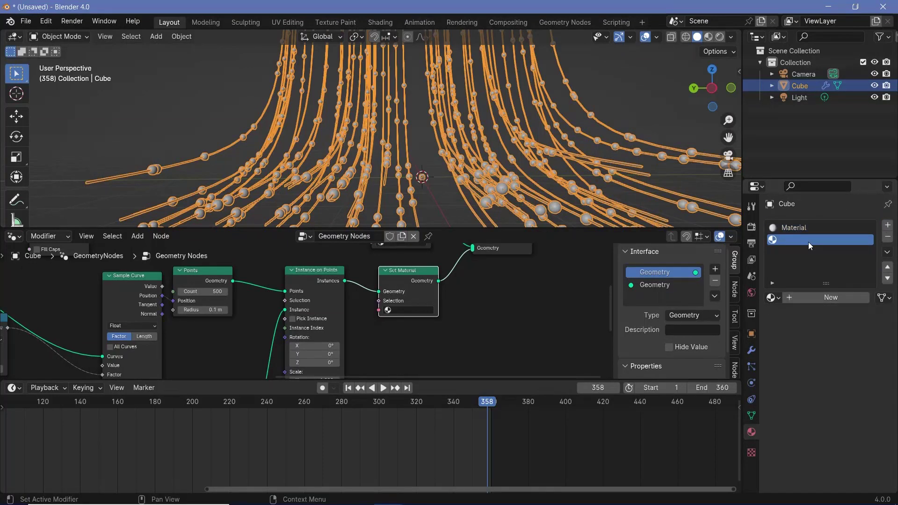
pyautogui.click(815, 298)
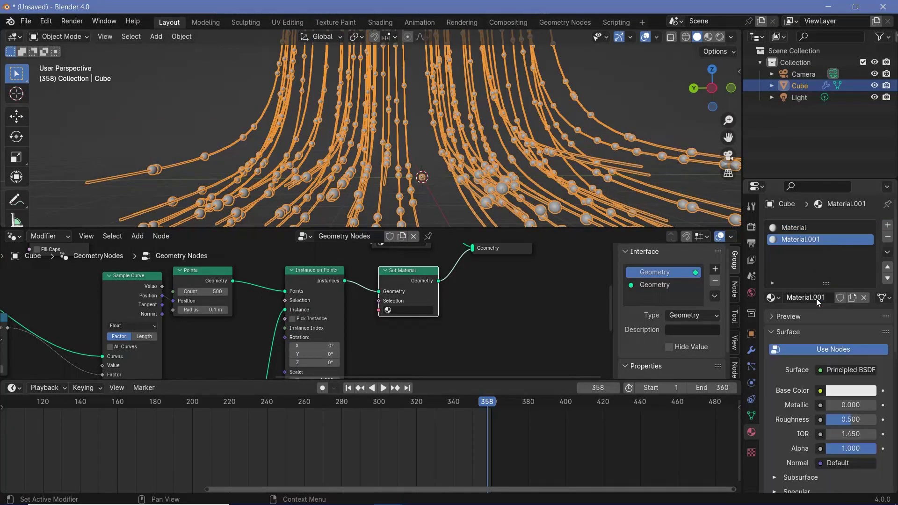
pyautogui.moveTo(544, 329); pyautogui.dragTo(557, 377, button='middle')
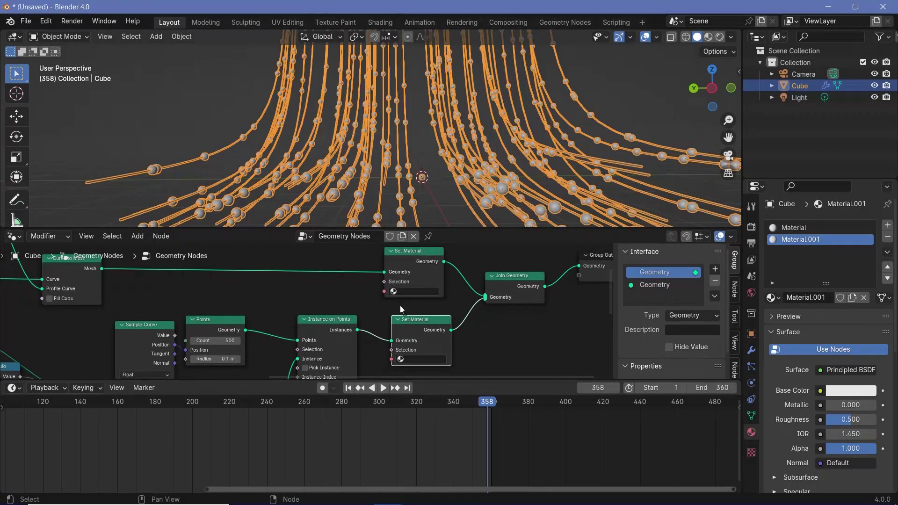
pyautogui.click(414, 291)
pyautogui.click(419, 313)
pyautogui.click(421, 358)
pyautogui.click(414, 373)
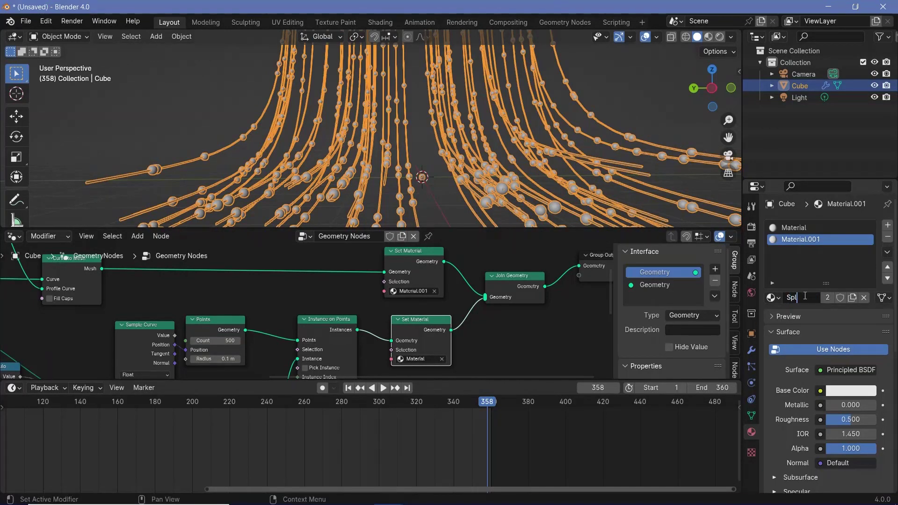
# Rename the original material to Spheres and preview Rendered shading without overlays.
pyautogui.click(791, 227)
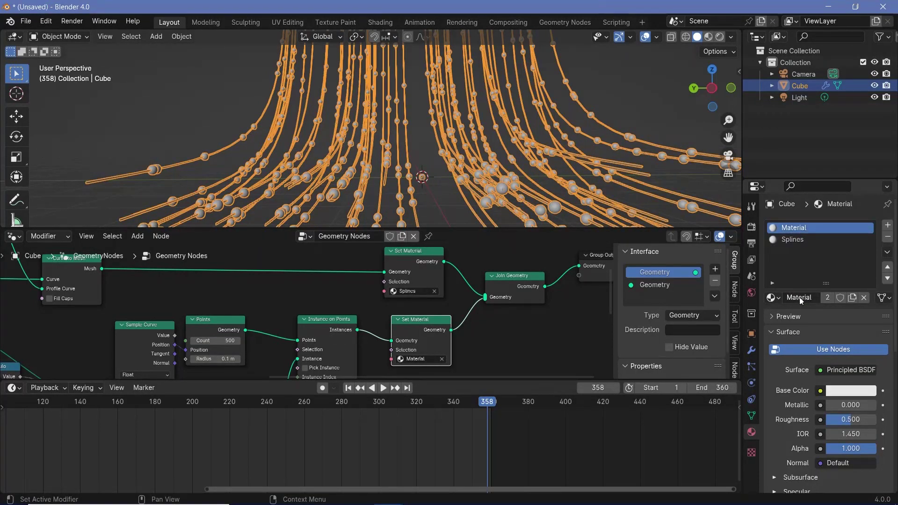
pyautogui.write('Spheres')
pyautogui.press('Return')
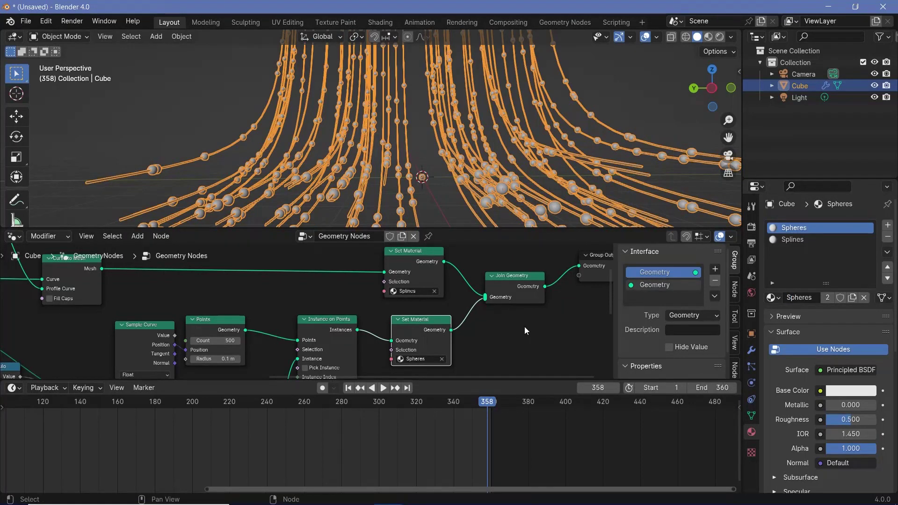
pyautogui.click(719, 40)
pyautogui.click(646, 38)
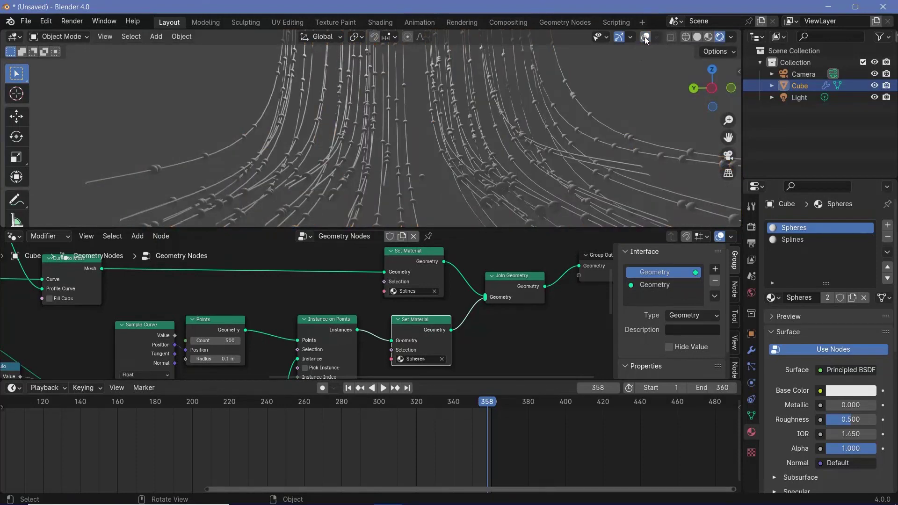
pyautogui.click(751, 227)
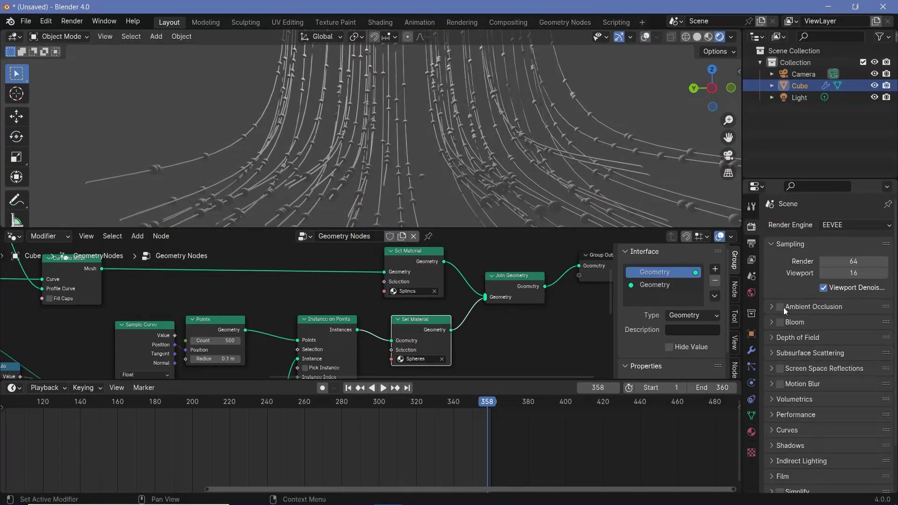
# Enable Screen Space Reflections and set the world background colour to black.
pyautogui.click(780, 369)
pyautogui.click(751, 293)
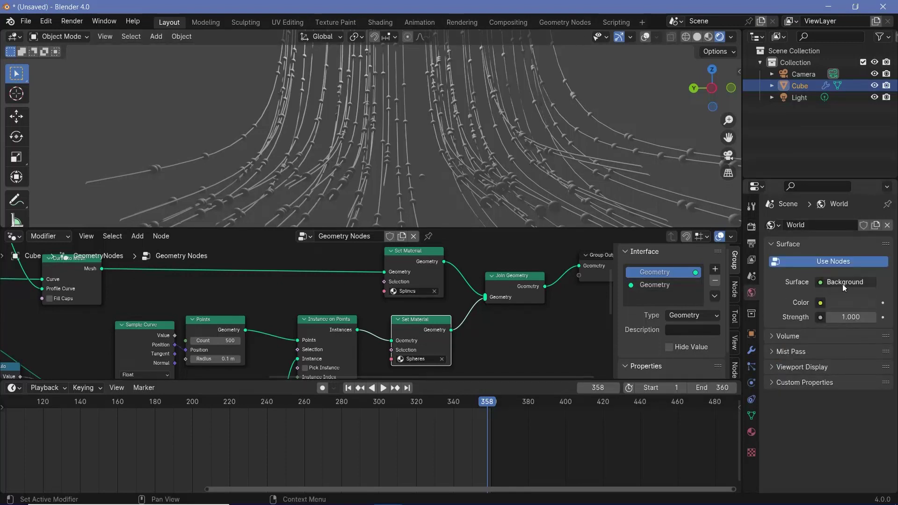
pyautogui.click(849, 303)
pyautogui.moveTo(871, 208); pyautogui.dragTo(867, 224)
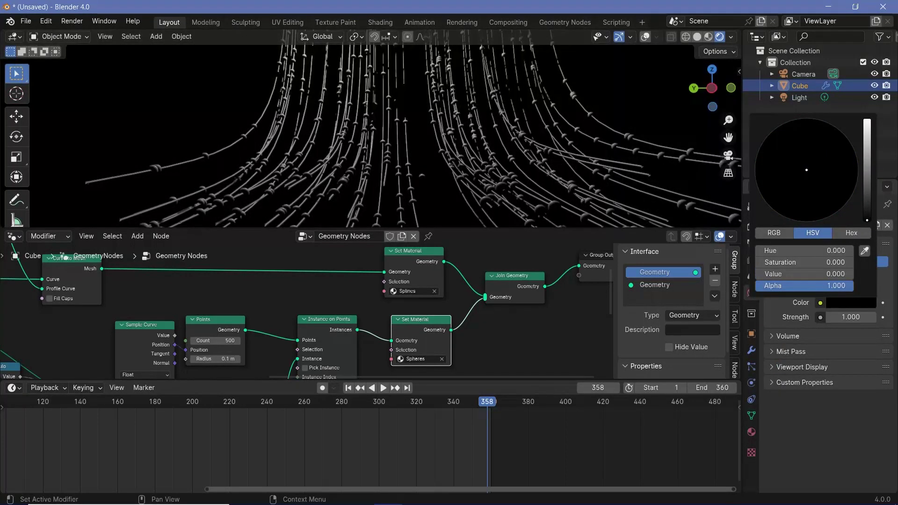
# Delete the Light and show the Cube's Spheres material in the Shader Editor.
pyautogui.click(791, 99)
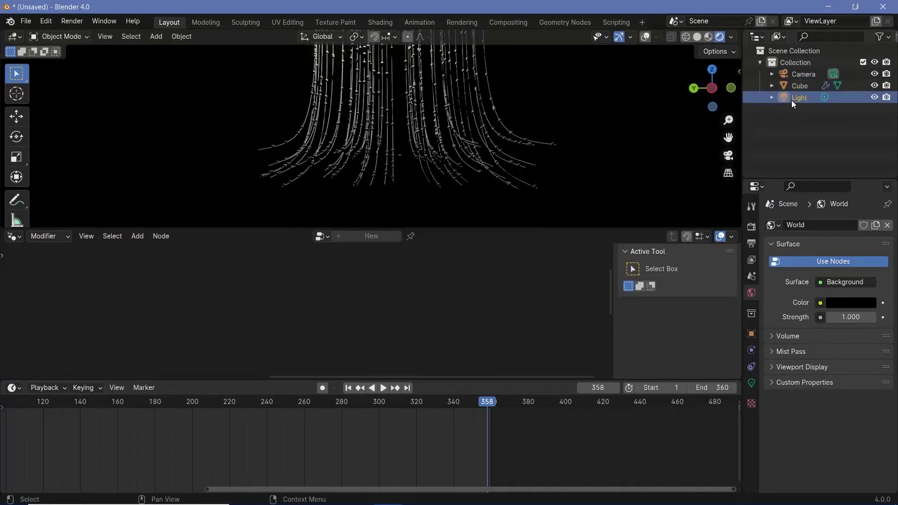
pyautogui.press('Delete')
pyautogui.click(14, 236)
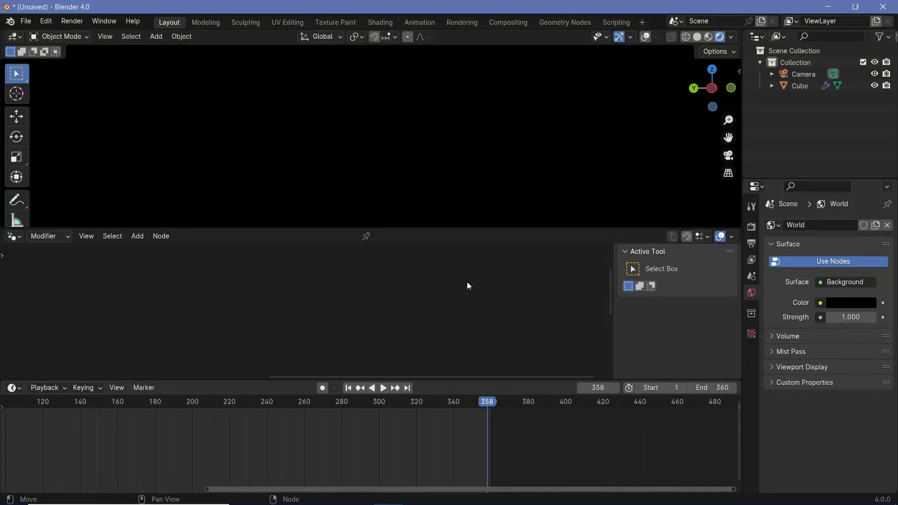
pyautogui.click(15, 237)
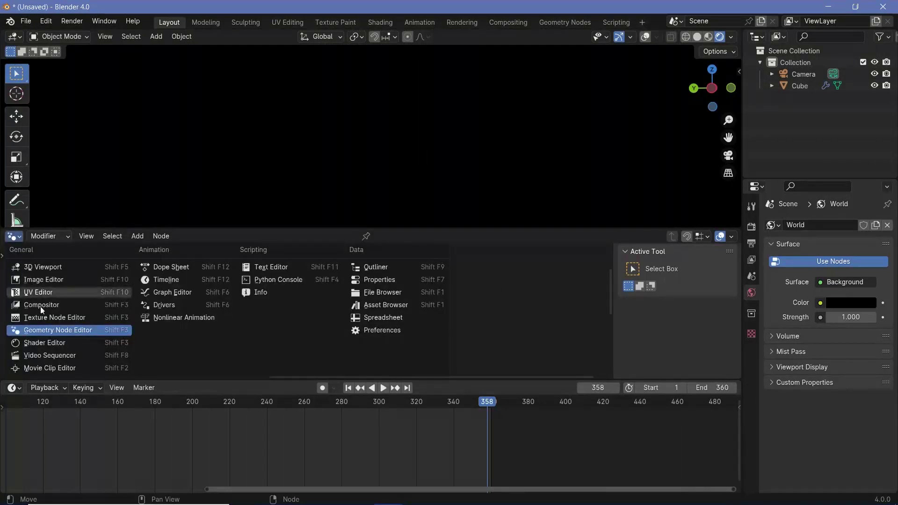
pyautogui.click(54, 347)
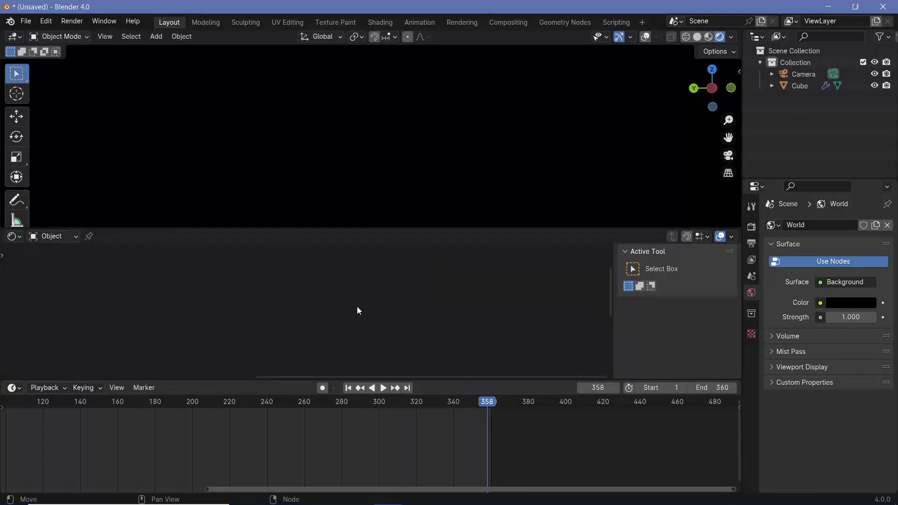
pyautogui.click(805, 85)
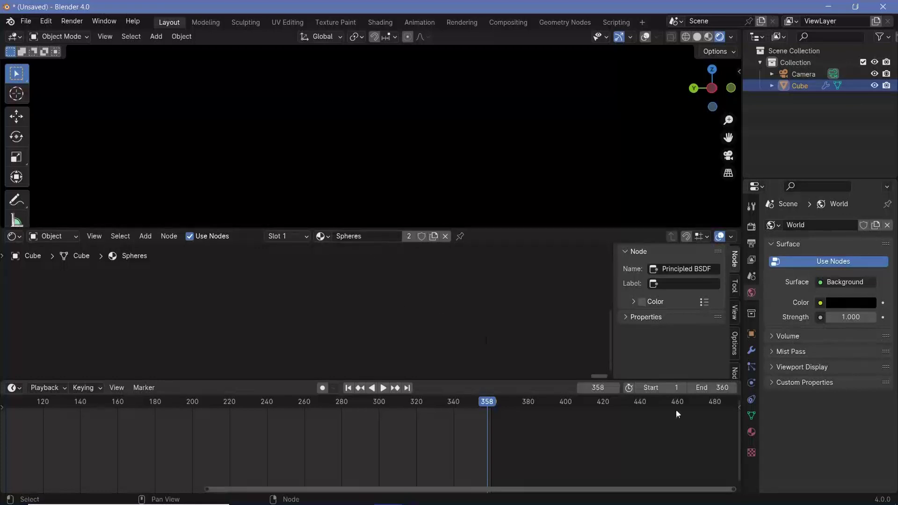
# Show the material settings and frame the shader nodes to reach the BSDF's lower sections.
pyautogui.click(751, 432)
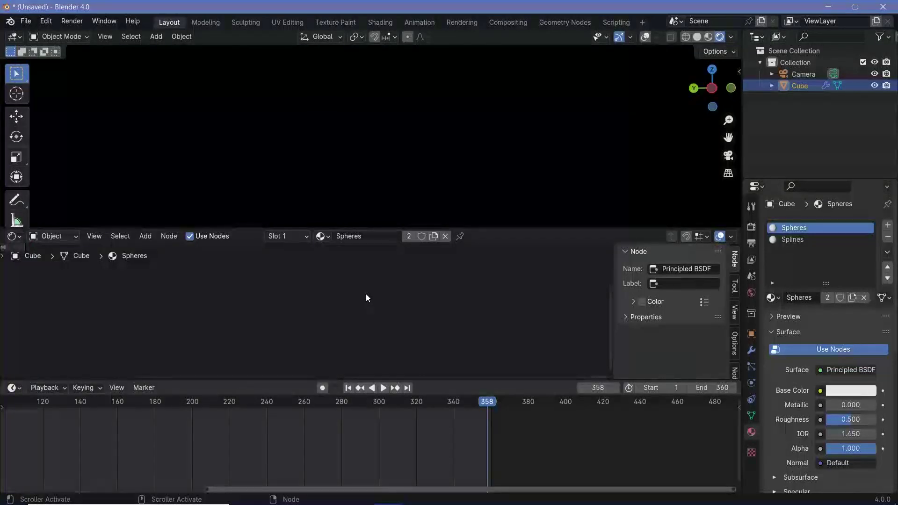
pyautogui.press('Home')
pyautogui.scroll(6, 374, 321)
pyautogui.moveTo(374, 321); pyautogui.dragTo(459, 341, button='middle')
pyautogui.scroll(-2, 459, 341)
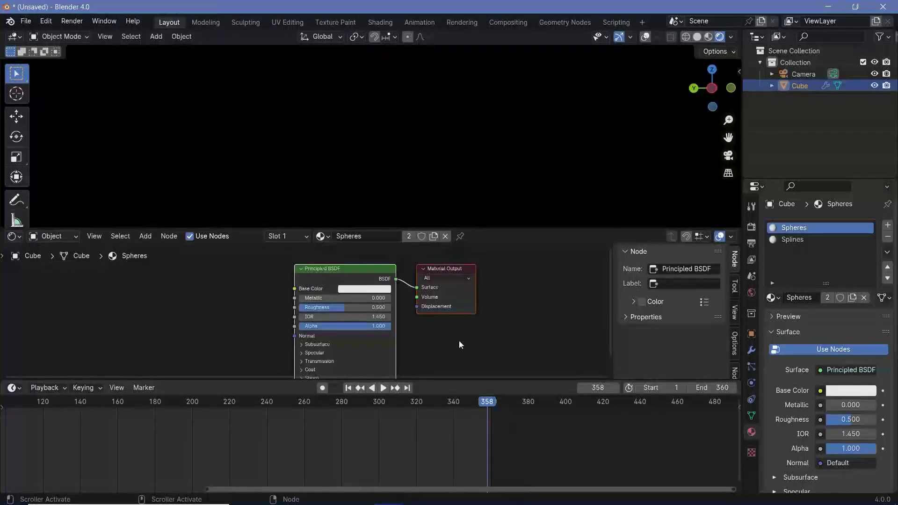
pyautogui.click(459, 341)
pyautogui.press('a')
pyautogui.press('Home')
pyautogui.scroll(6, 304, 317)
pyautogui.moveTo(305, 317); pyautogui.dragTo(476, 333, button='middle')
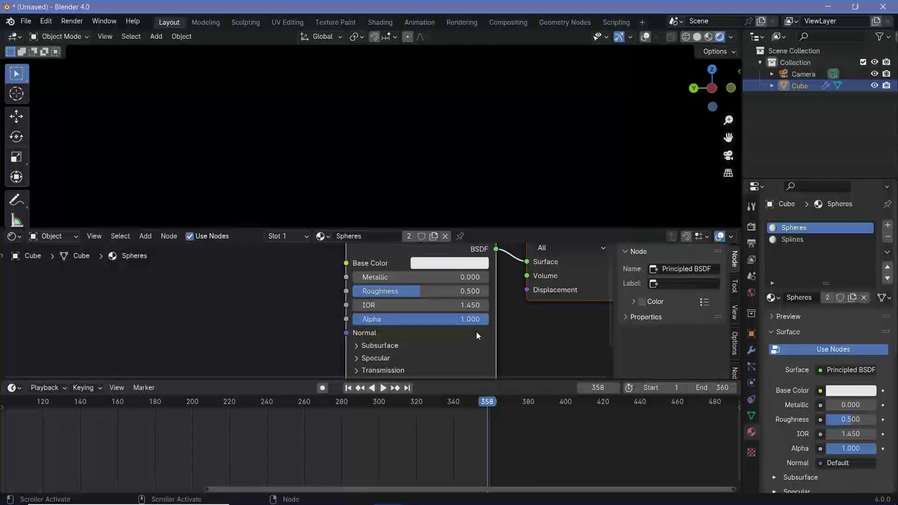
pyautogui.scroll(-4, 385, 282)
pyautogui.moveTo(374, 323); pyautogui.dragTo(373, 262, button='middle')
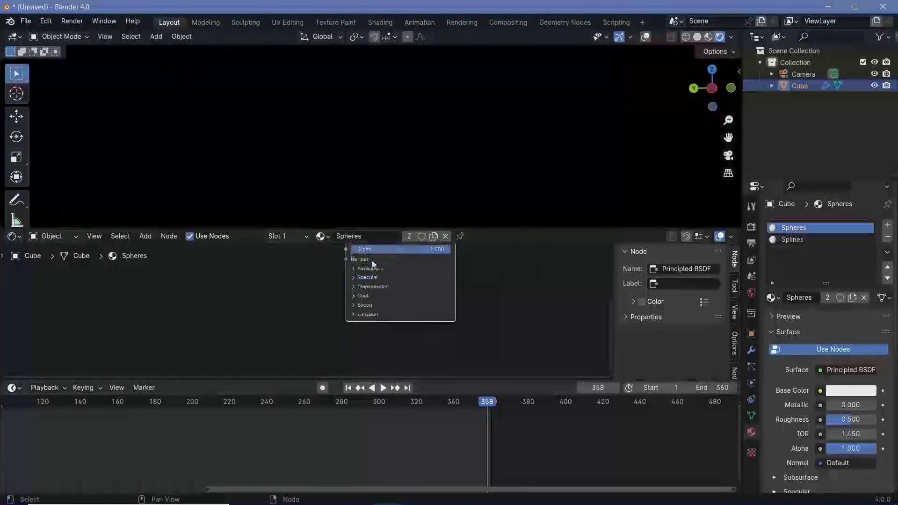
# Set the Principled BSDF emission colour to white and emission strength to 5.
pyautogui.click(353, 315)
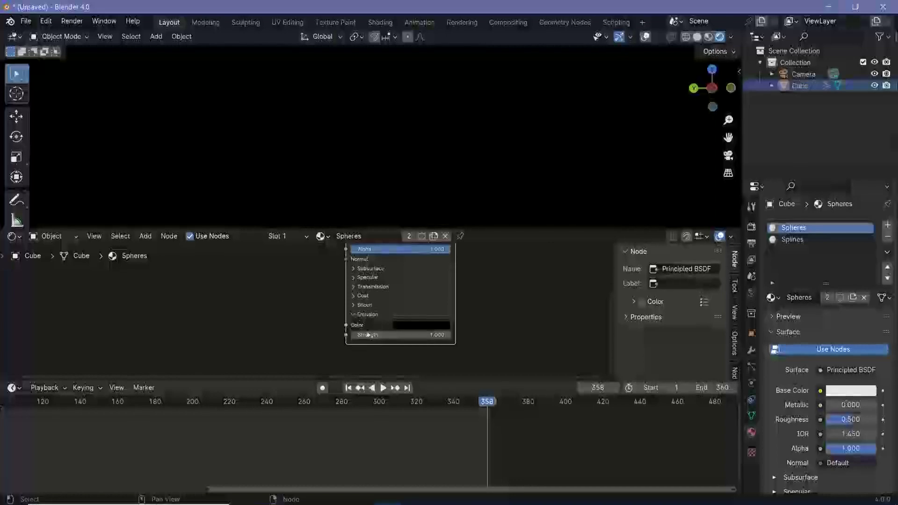
pyautogui.click(412, 325)
pyautogui.moveTo(485, 189); pyautogui.dragTo(485, 180)
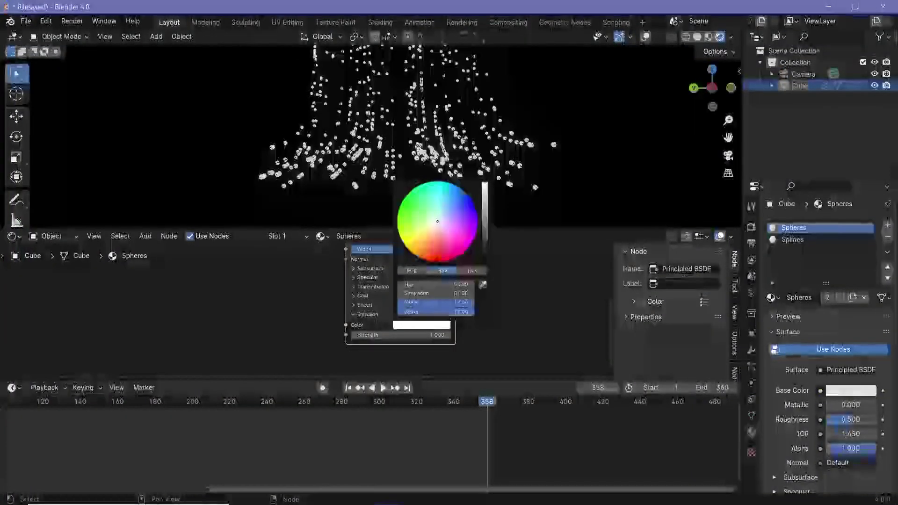
pyautogui.click(398, 335)
pyautogui.write('5')
pyautogui.press('Return')
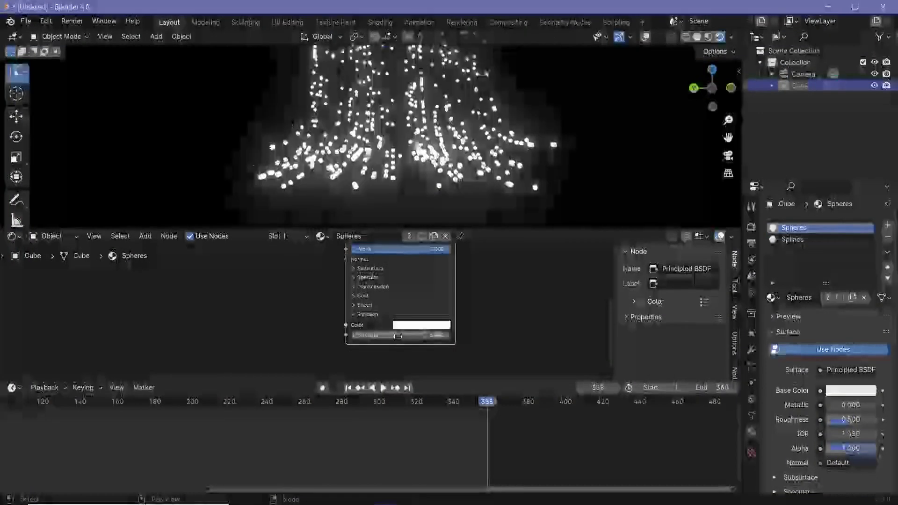
# Add a Color Ramp node to the shader tree.
pyautogui.moveTo(300, 351); pyautogui.dragTo(393, 346, button='middle')
pyautogui.hotkey('shift', 'a')
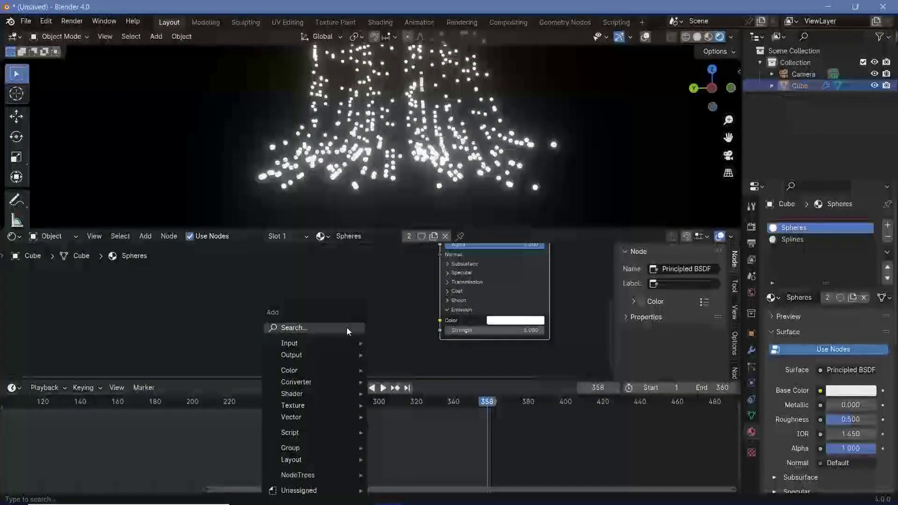
pyautogui.write('colo')
pyautogui.click(386, 361)
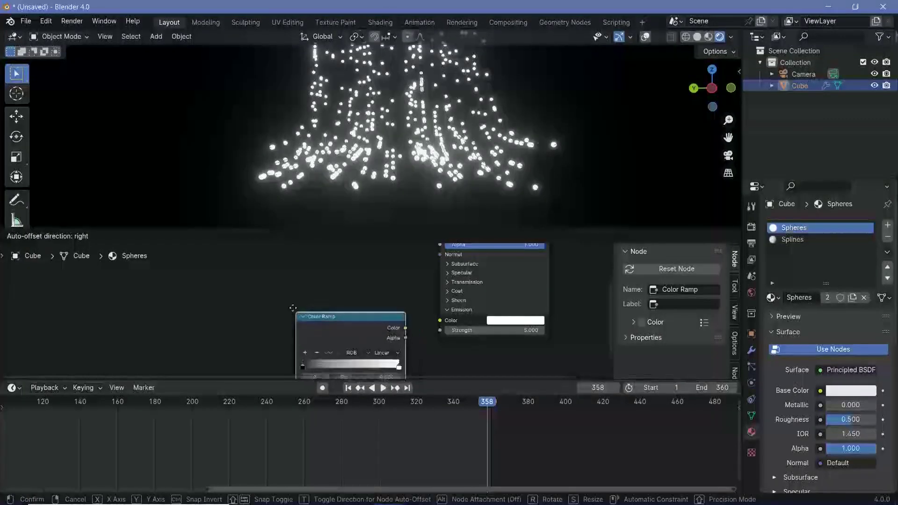
# Place the Color Ramp, add an Object Info node and link its Random output to the ramp's Fac.
pyautogui.click(388, 337)
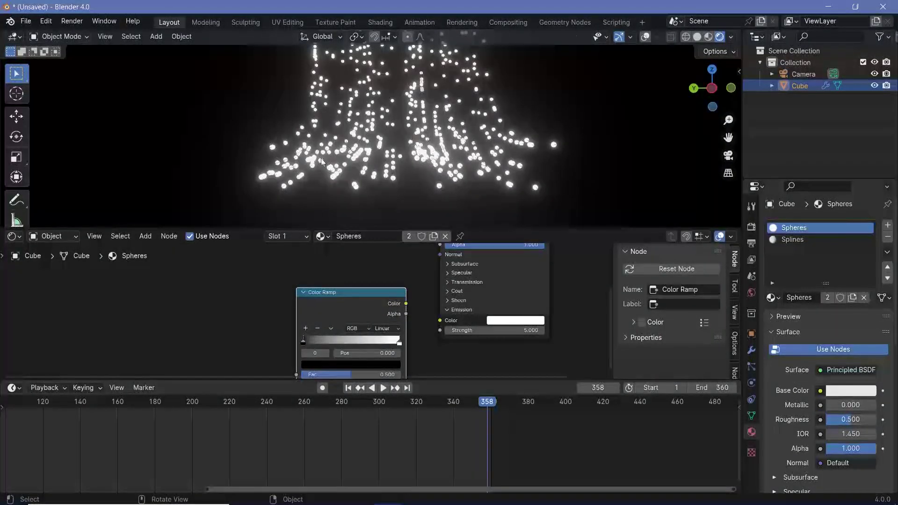
pyautogui.scroll(2, 355, 276)
pyautogui.keyDown('ctrl'); pyautogui.hscroll(-4, 355, 314); pyautogui.keyUp('ctrl')
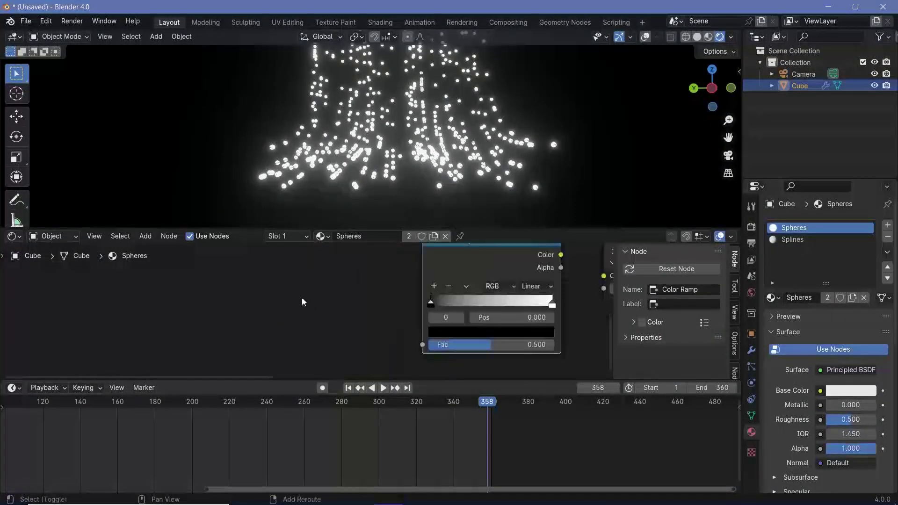
pyautogui.hotkey('shift', 'a')
pyautogui.write('object')
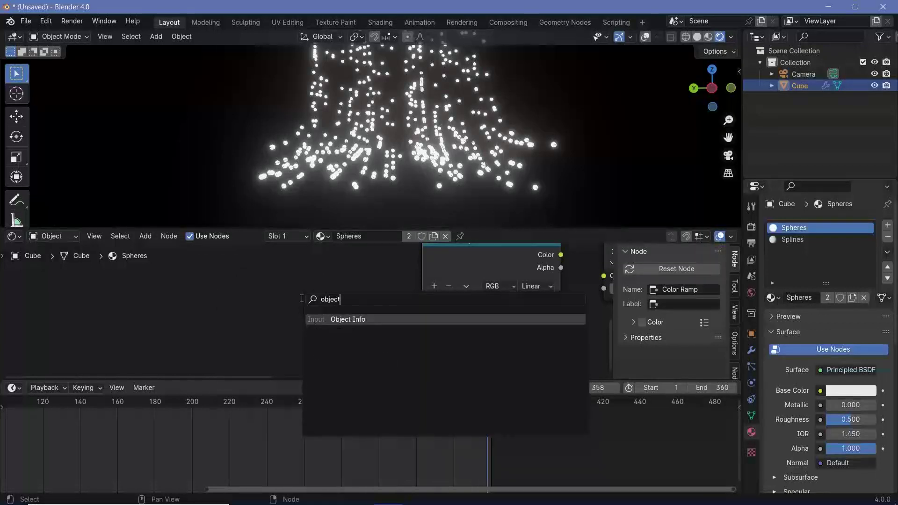
pyautogui.press('Return')
pyautogui.click(268, 288)
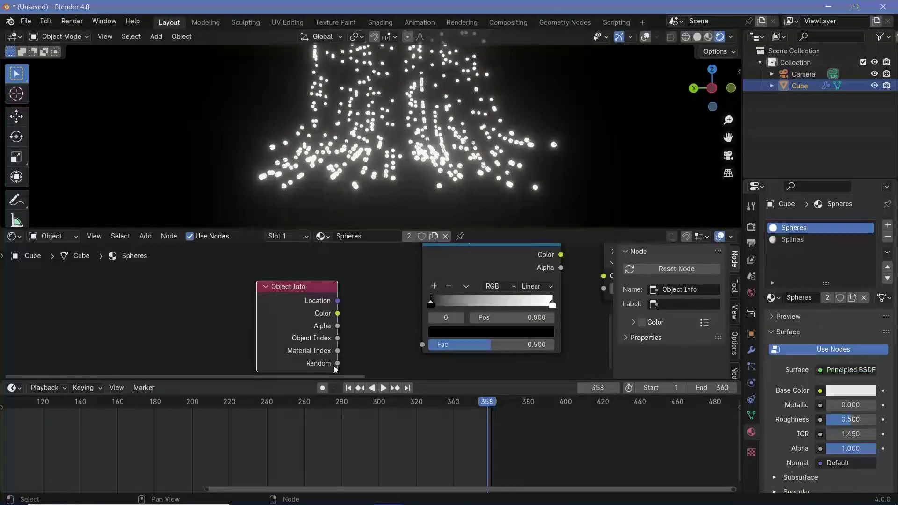
pyautogui.moveTo(337, 363); pyautogui.dragTo(422, 344)
# Set the ramp to HSV blending with a cyan left stop and a magenta right stop.
pyautogui.scroll(2, 476, 305)
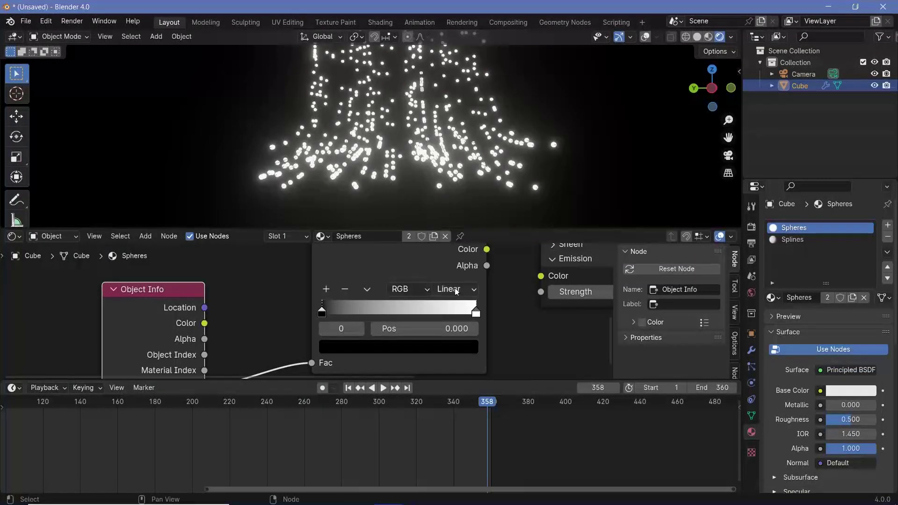
pyautogui.click(407, 289)
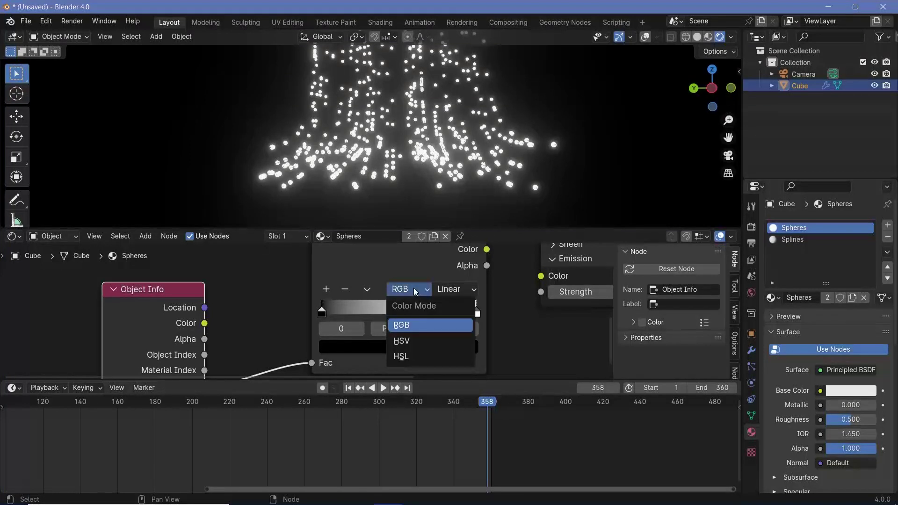
pyautogui.click(405, 340)
pyautogui.click(351, 348)
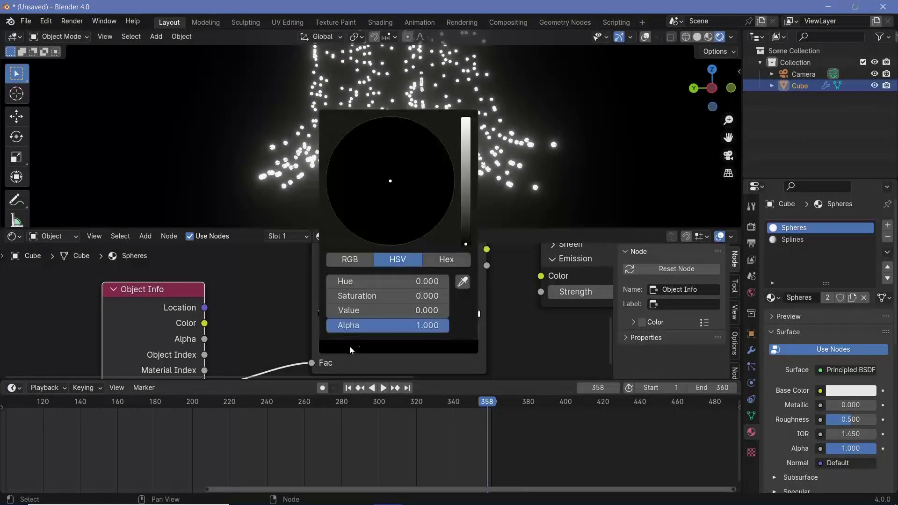
pyautogui.moveTo(470, 173); pyautogui.dragTo(466, 119)
pyautogui.click(398, 136)
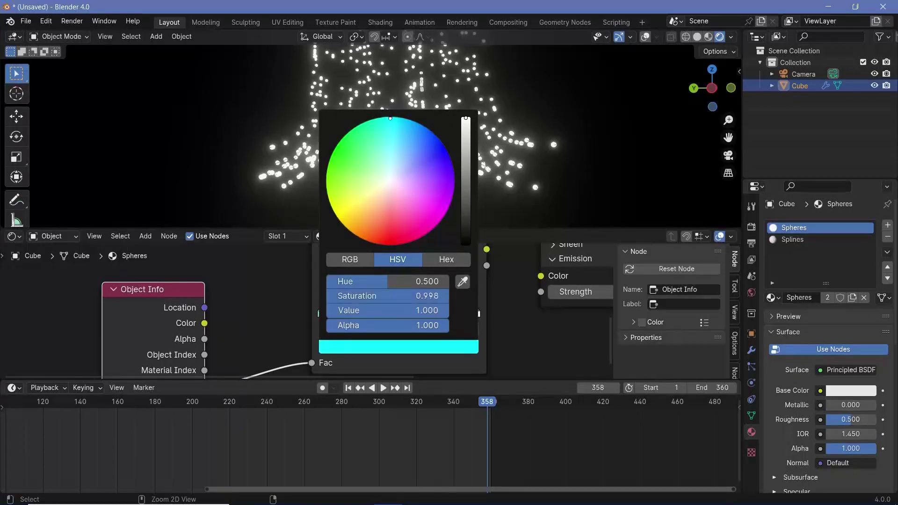
pyautogui.click(476, 312)
pyautogui.click(447, 349)
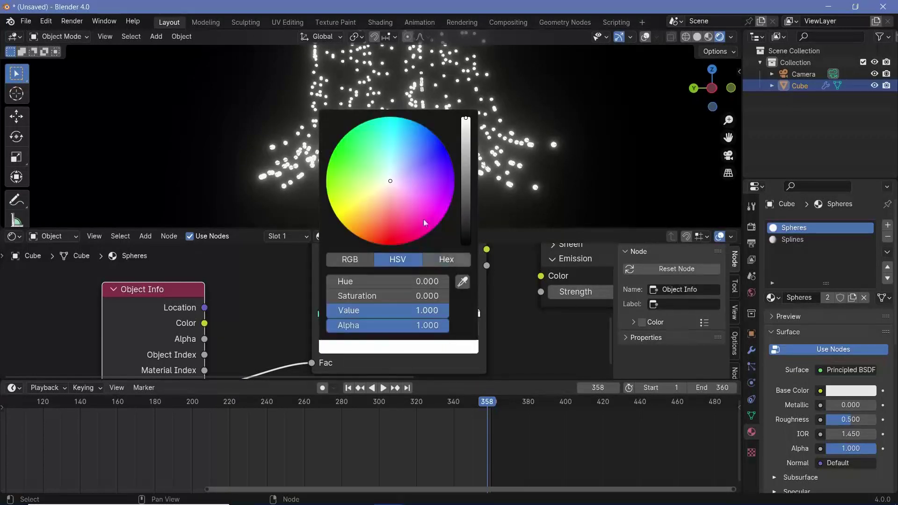
pyautogui.click(454, 181)
pyautogui.moveTo(454, 181); pyautogui.dragTo(446, 213)
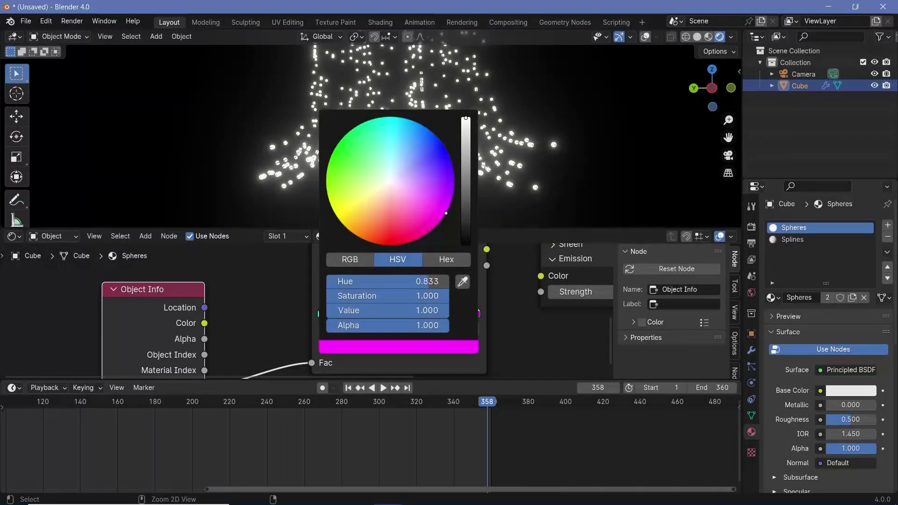
# Connect the ramp's Color output to the BSDF Emission Color.
pyautogui.scroll(-2, 442, 266)
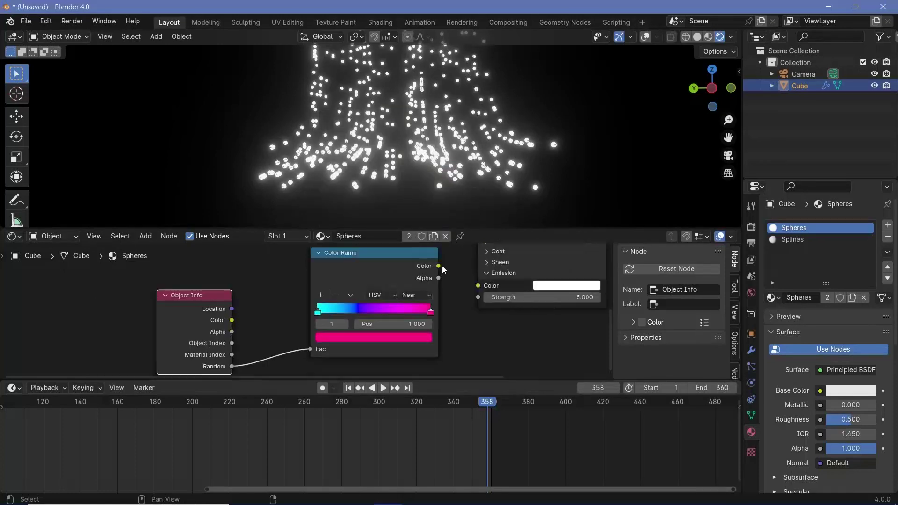
pyautogui.moveTo(439, 266); pyautogui.dragTo(478, 286)
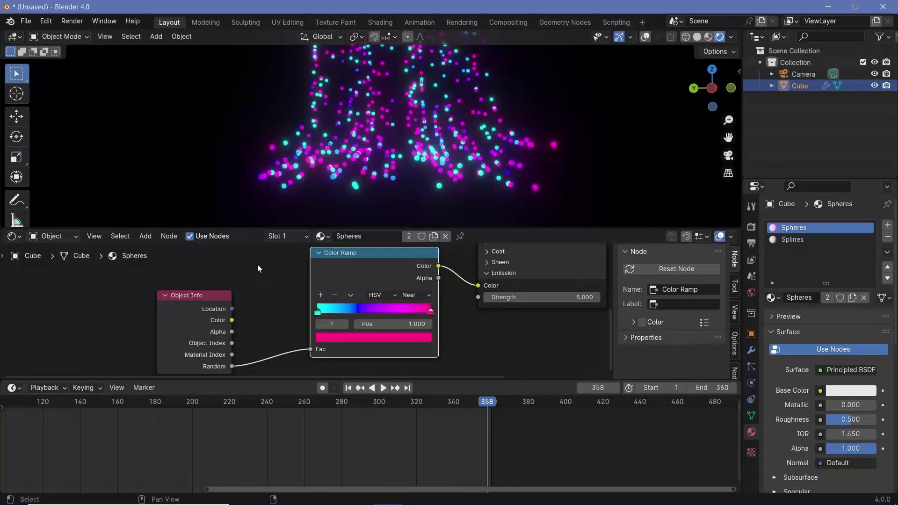
pyautogui.scroll(4, 366, 153)
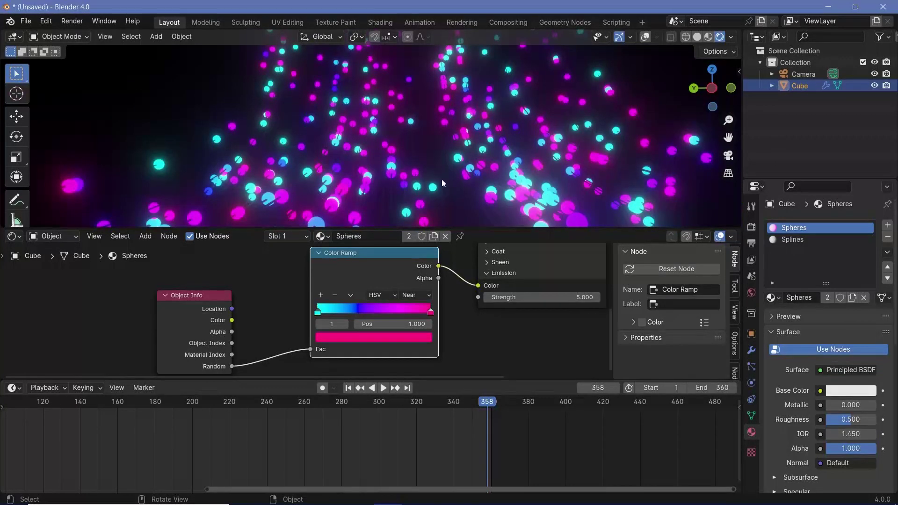
# Set the render colour management view transform to AgX.
pyautogui.click(749, 231)
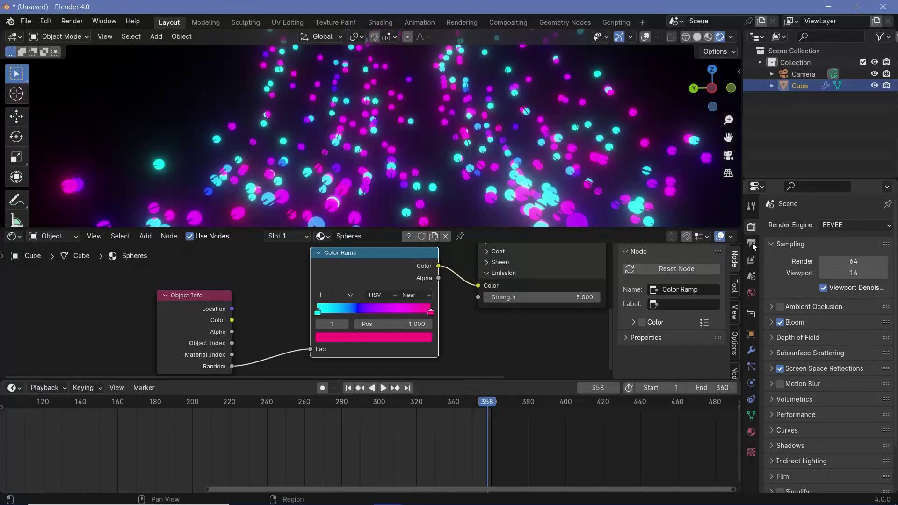
pyautogui.scroll(-3, 812, 427)
pyautogui.click(780, 487)
pyautogui.scroll(-6, 814, 449)
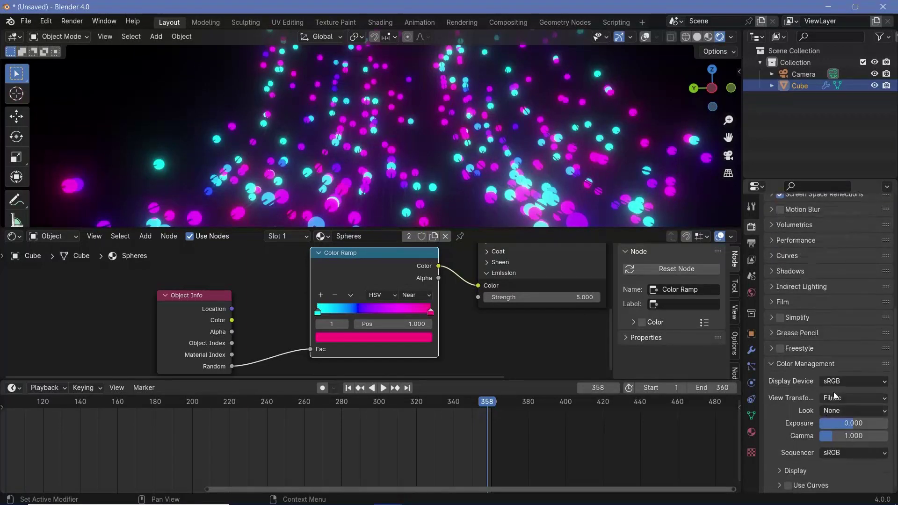
pyautogui.click(841, 398)
pyautogui.click(834, 425)
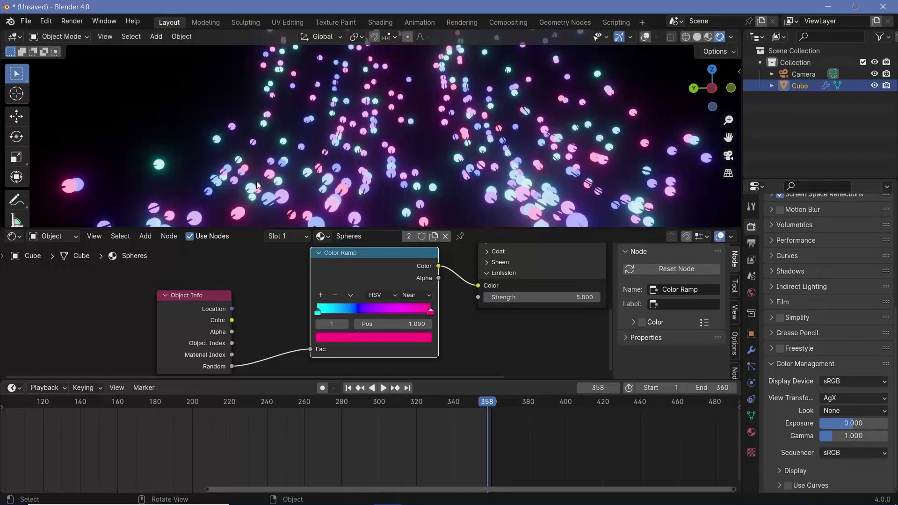
pyautogui.scroll(-2, 405, 138)
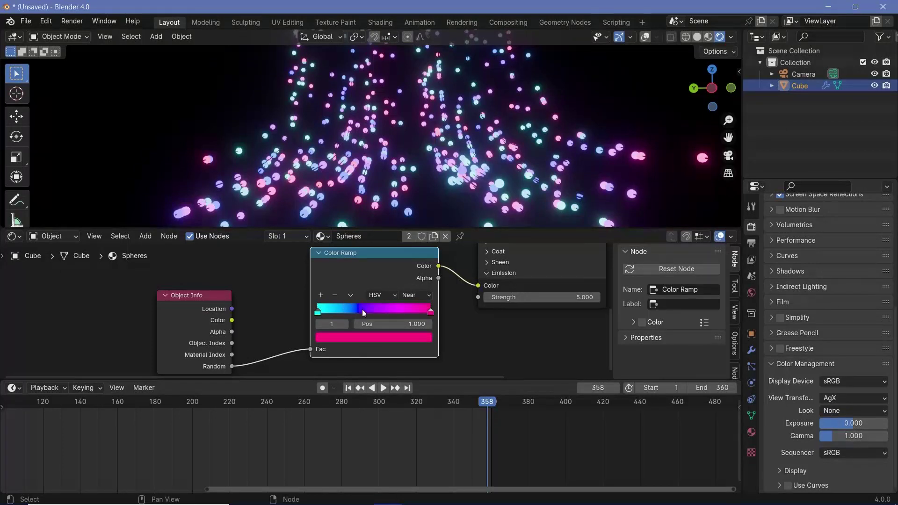
# Switch the Color Ramp to HSL blending after trying RGB and HSV, then show material settings.
pyautogui.click(380, 295)
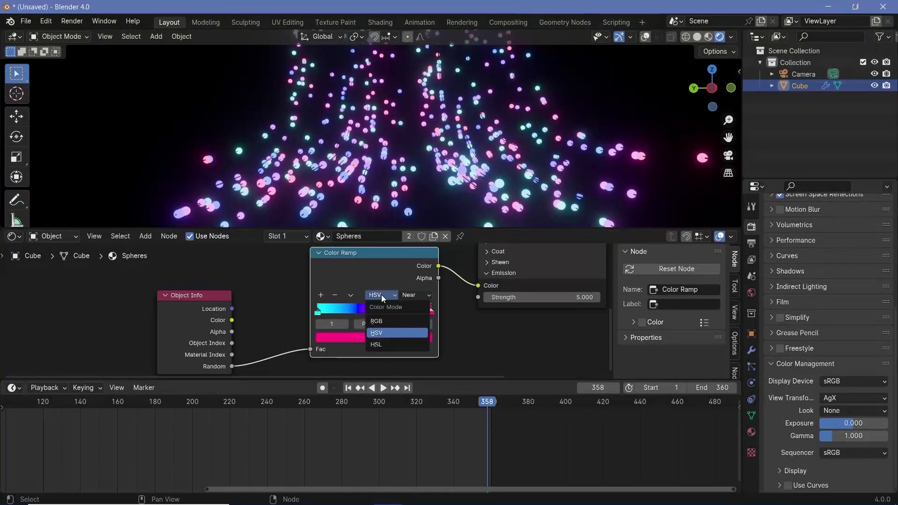
pyautogui.click(387, 320)
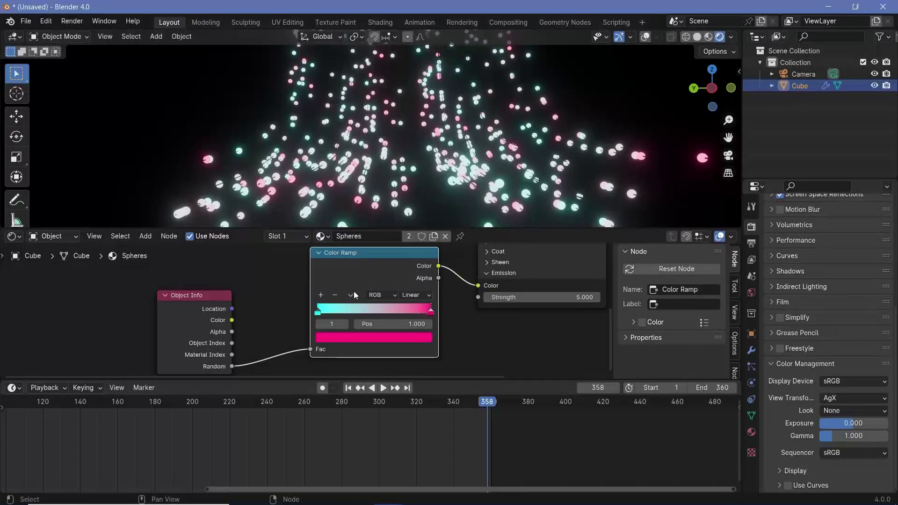
pyautogui.click(381, 295)
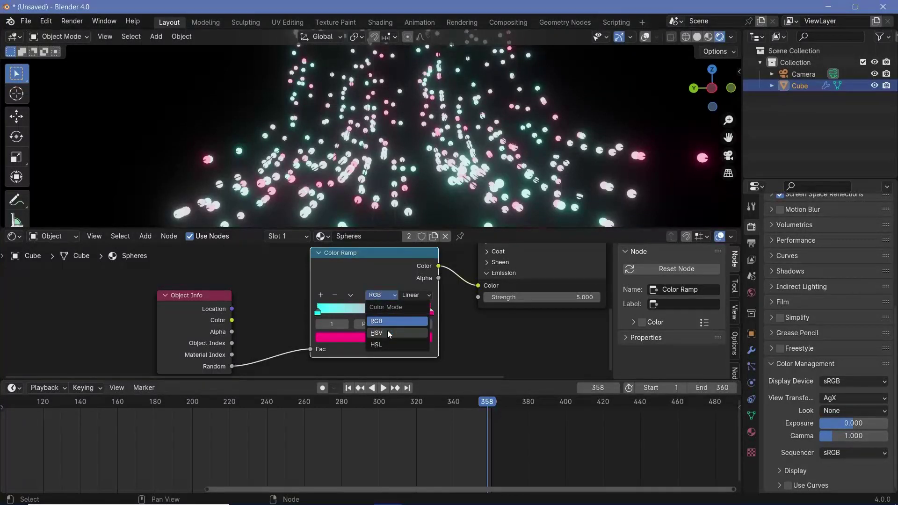
pyautogui.click(387, 332)
pyautogui.click(379, 300)
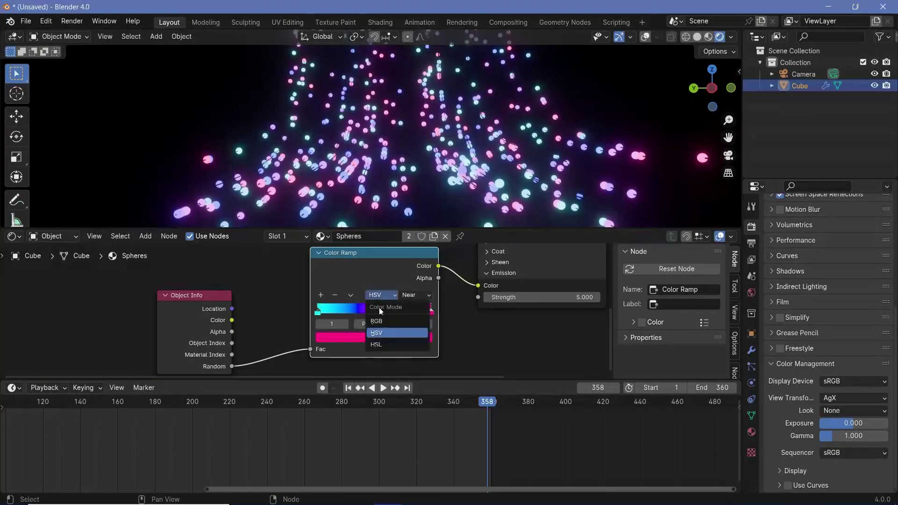
pyautogui.click(388, 344)
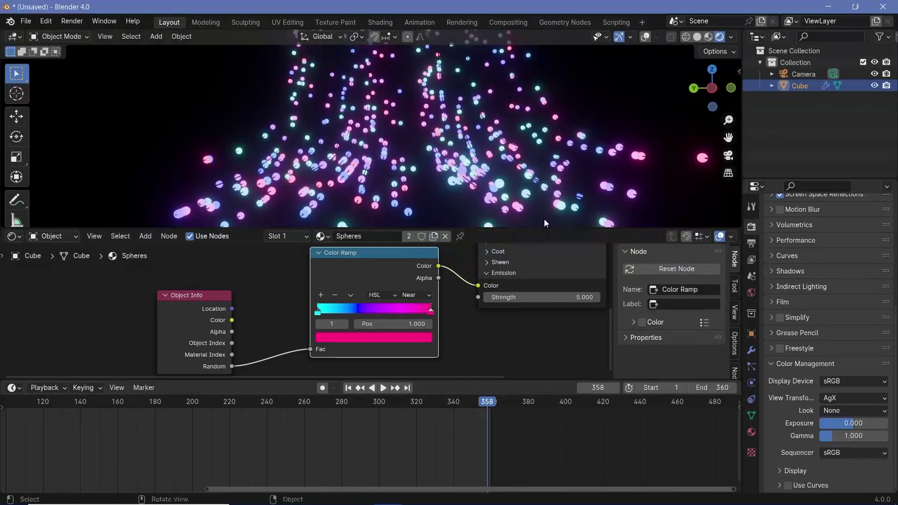
pyautogui.scroll(-2, 400, 285)
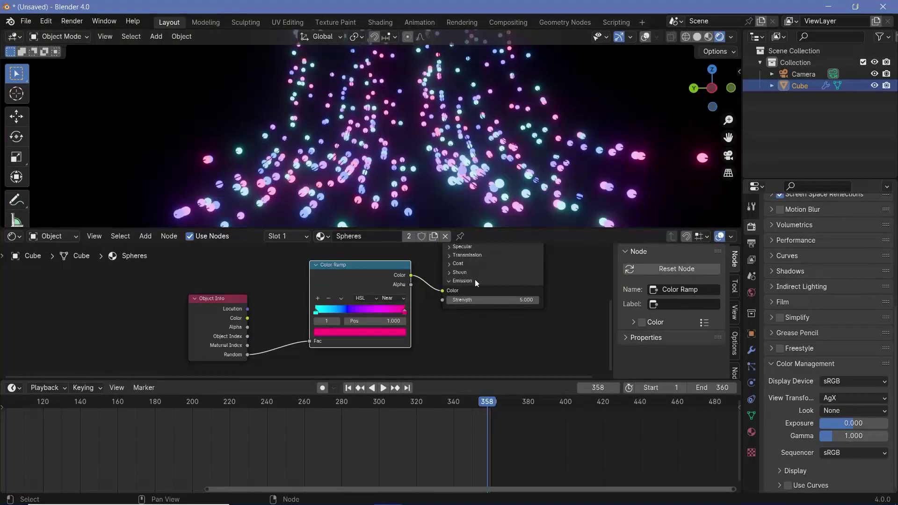
pyautogui.click(750, 433)
pyautogui.scroll(7, 783, 320)
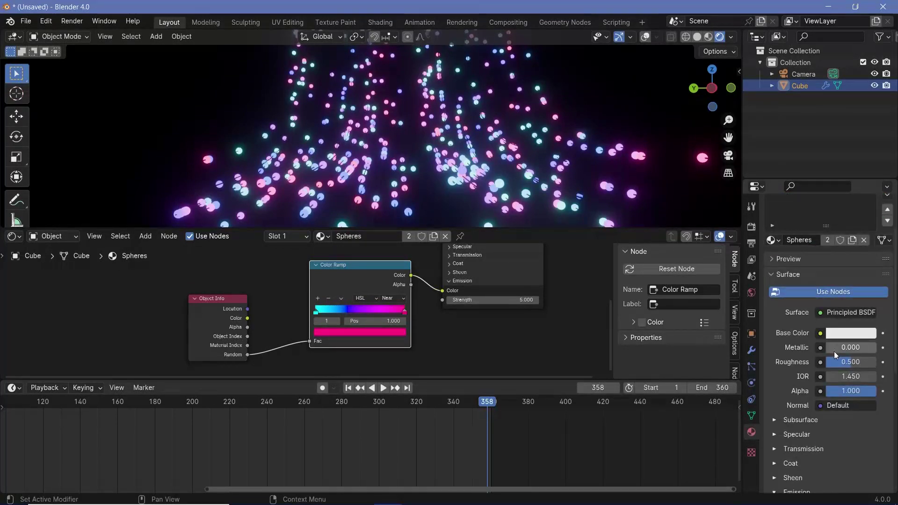
# Give the Splines material Metallic 1.0 and Roughness 0.2.
pyautogui.click(795, 239)
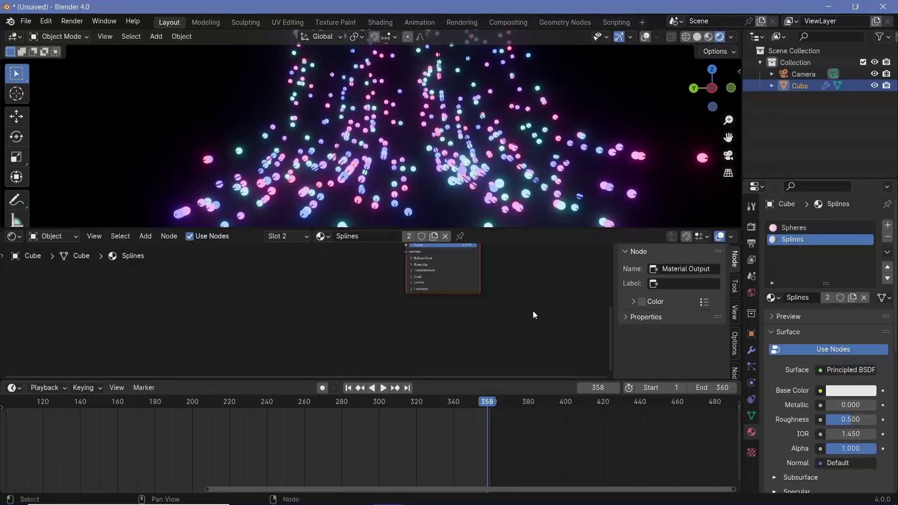
pyautogui.scroll(2, 475, 257)
pyautogui.moveTo(428, 293); pyautogui.dragTo(488, 293)
pyautogui.click(443, 283)
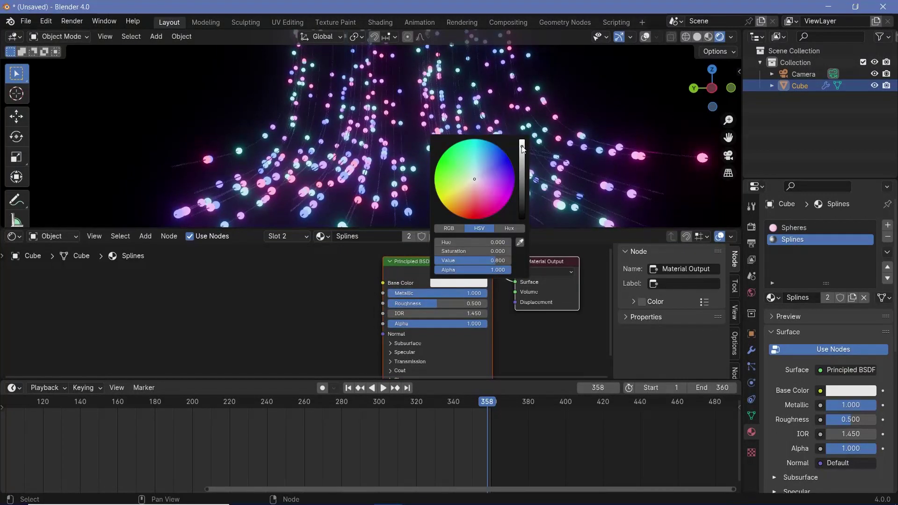
pyautogui.doubleClick(449, 302)
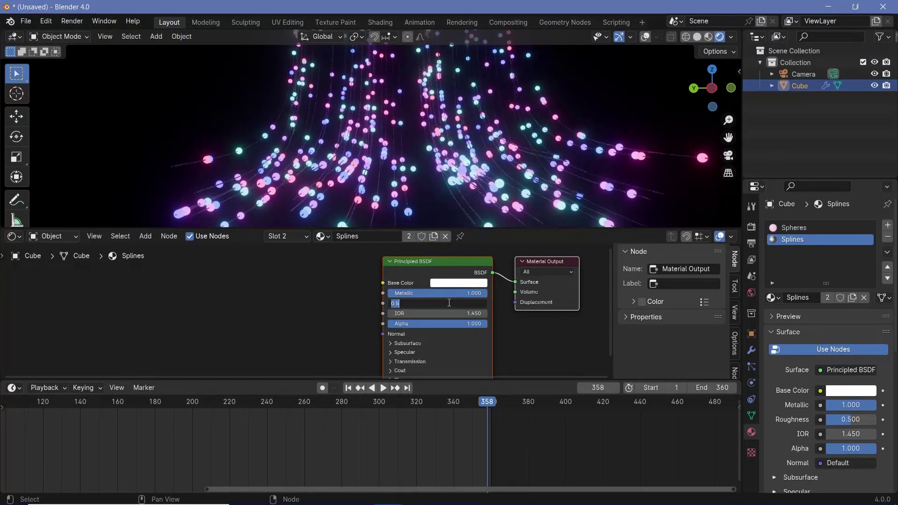
pyautogui.write('0.2')
pyautogui.press('Return')
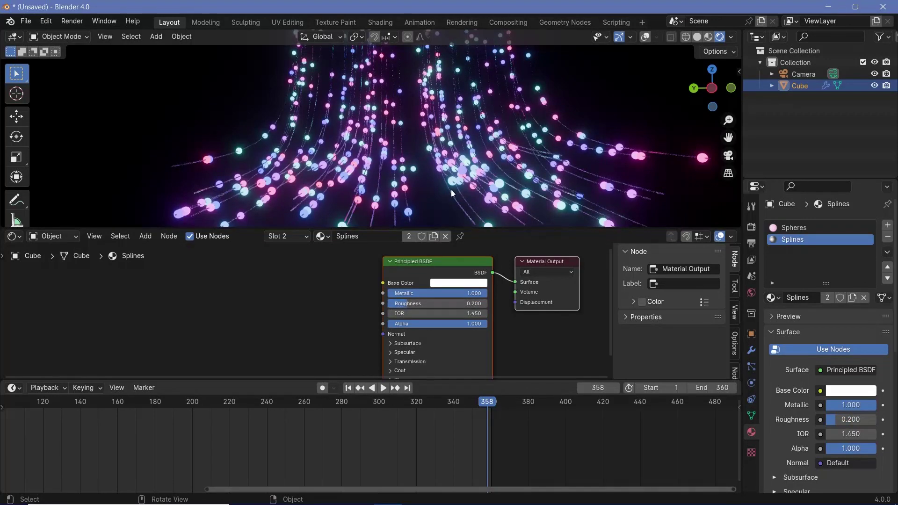
pyautogui.scroll(1, 428, 169)
pyautogui.moveTo(428, 169); pyautogui.dragTo(427, 176, button='middle')
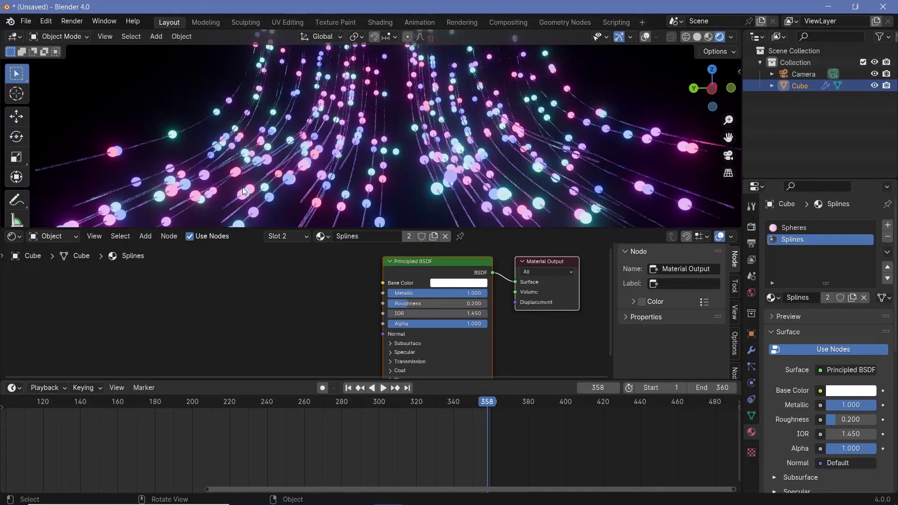
pyautogui.scroll(-4, 242, 187)
# Add a plane, scale it up about 2.68 times and lower it about 0.66 m along Z.
pyautogui.hotkey('shift', 'a')
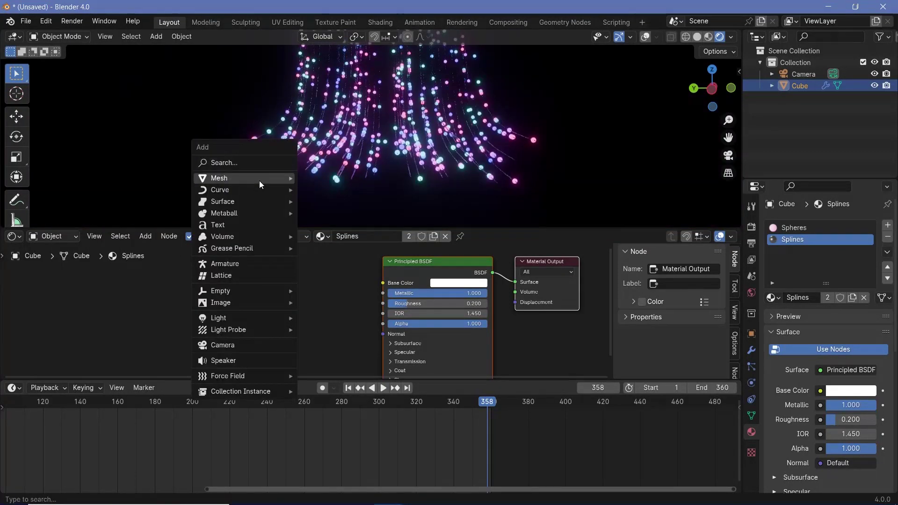
pyautogui.moveTo(259, 181)
pyautogui.click(341, 181)
pyautogui.press('s')
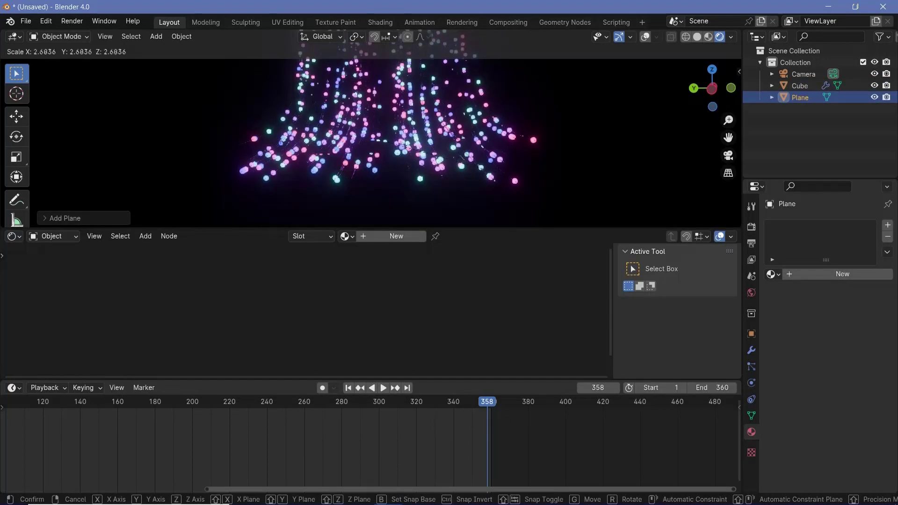
pyautogui.click(398, 163)
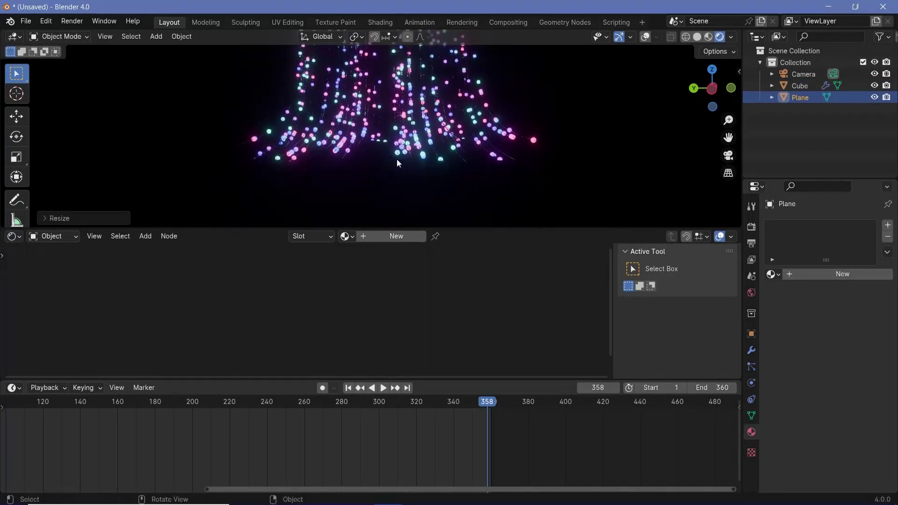
pyautogui.press('g')
pyautogui.press('z')
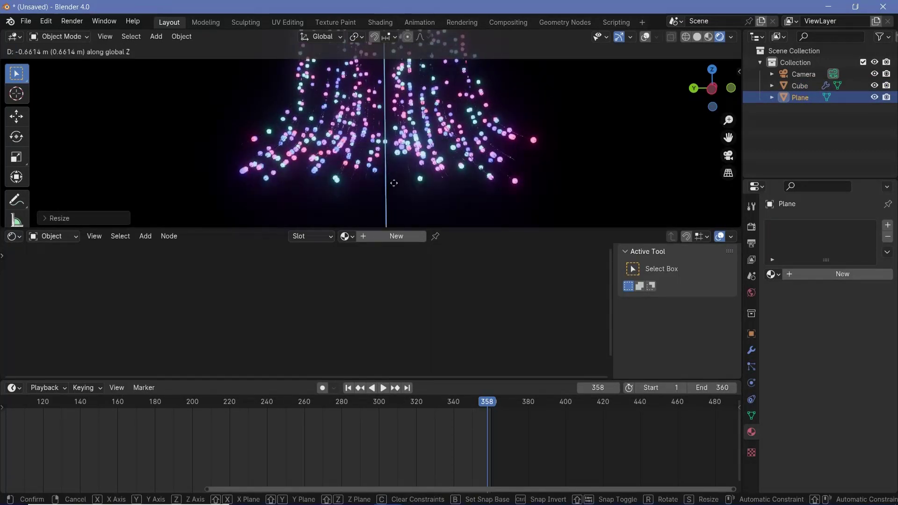
pyautogui.click(394, 181)
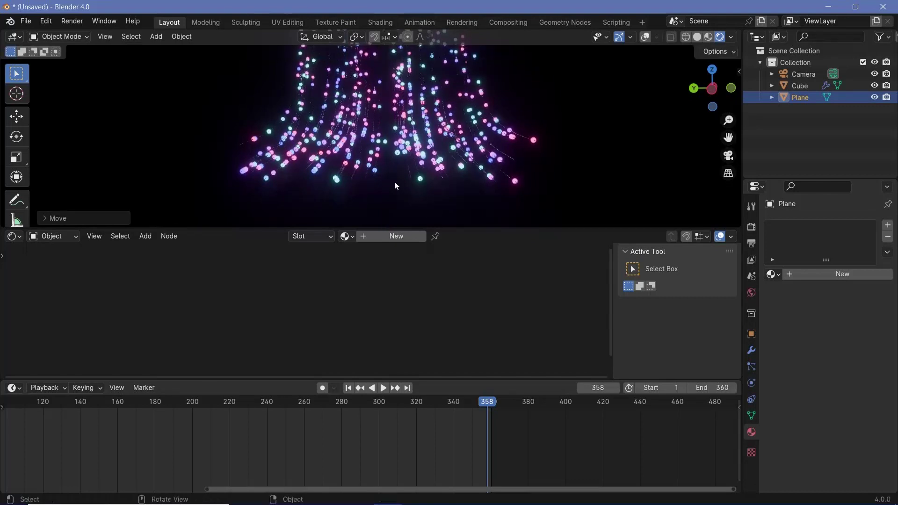
# Create a new material for the plane with a full white base colour and Roughness 0.15.
pyautogui.click(392, 238)
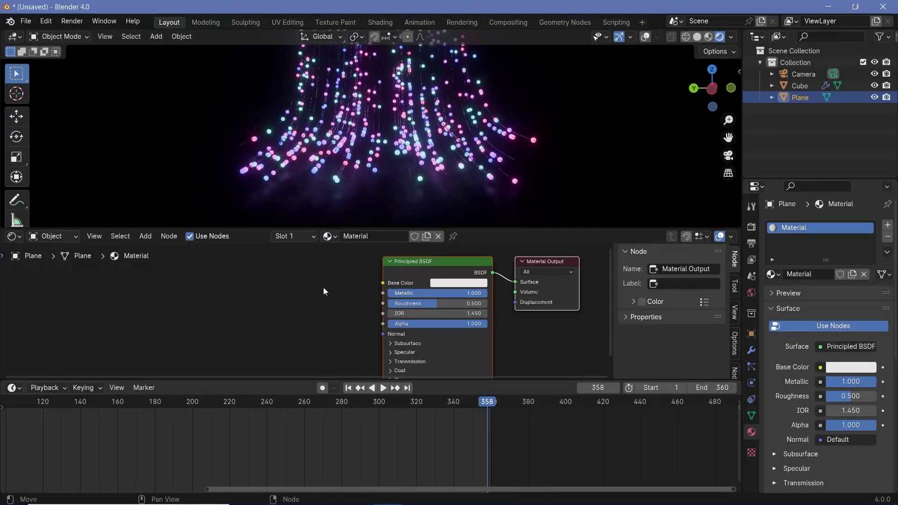
pyautogui.click(455, 283)
pyautogui.click(522, 143)
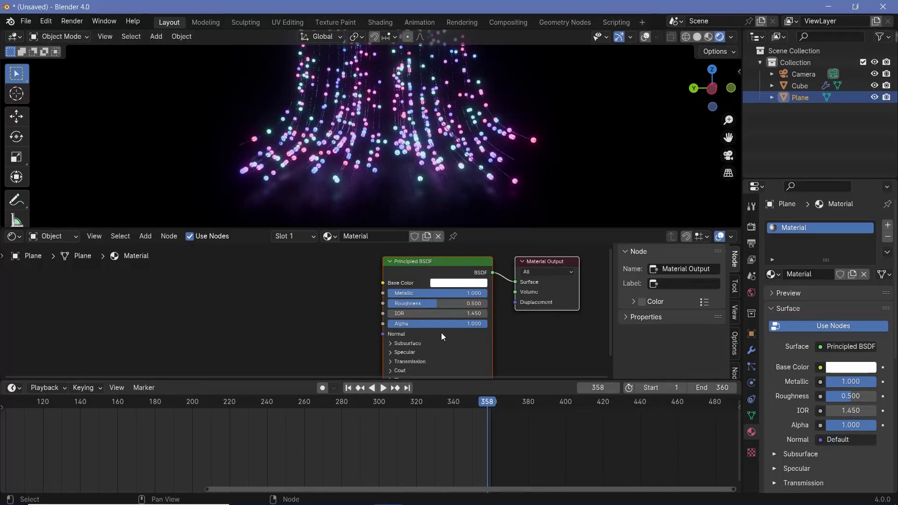
pyautogui.click(440, 303)
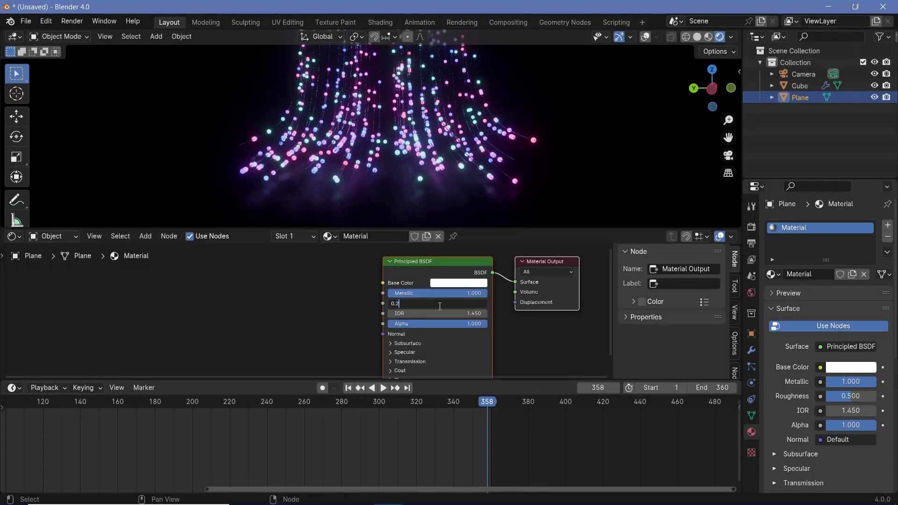
pyautogui.write('0.15')
pyautogui.press('Return')
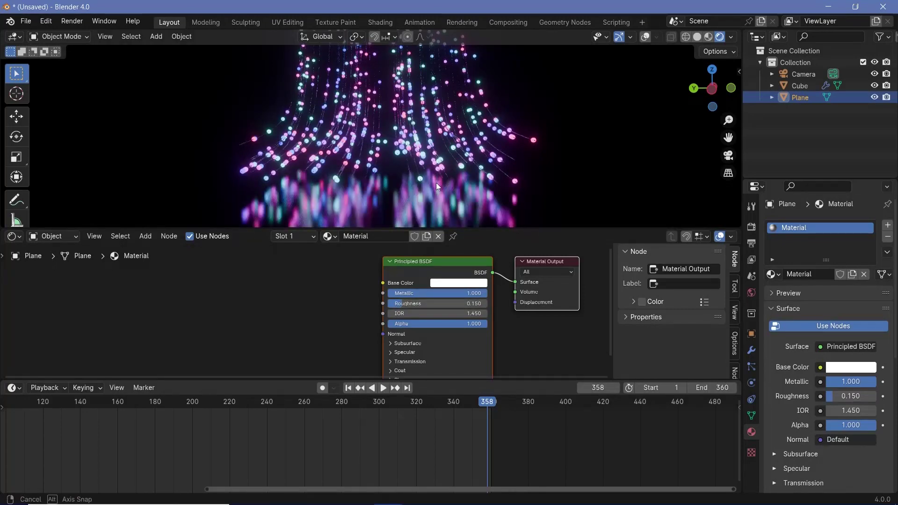
pyautogui.moveTo(436, 182); pyautogui.dragTo(355, 183, button='middle')
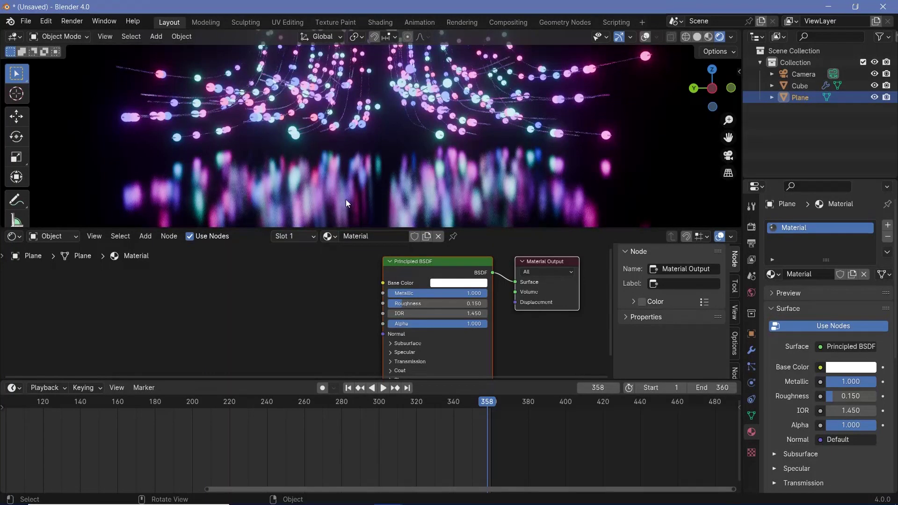
# Give the floor material a cyan specular tint.
pyautogui.scroll(4, 369, 299)
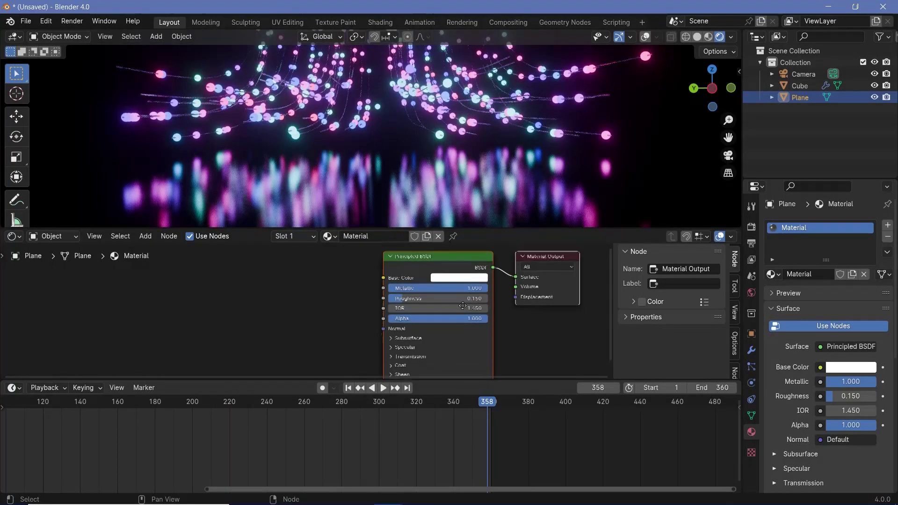
pyautogui.click(390, 308)
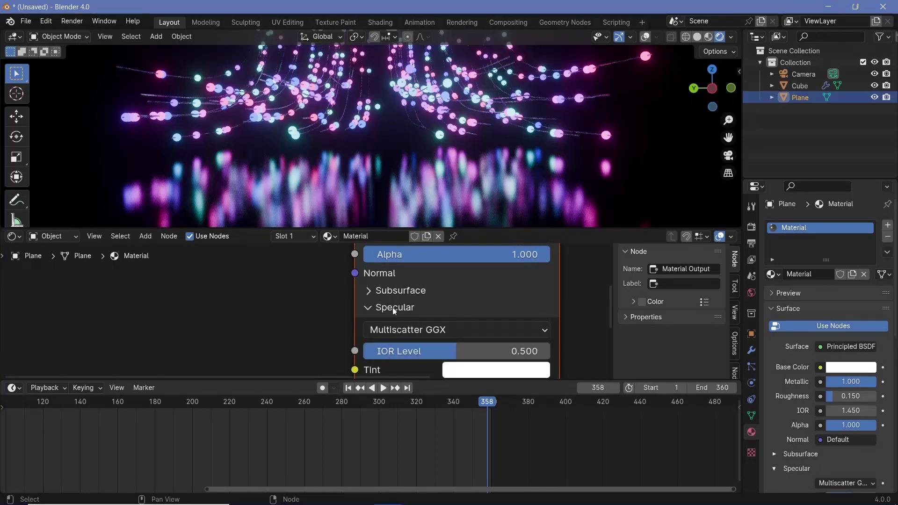
pyautogui.scroll(-3, 473, 310)
pyautogui.click(474, 311)
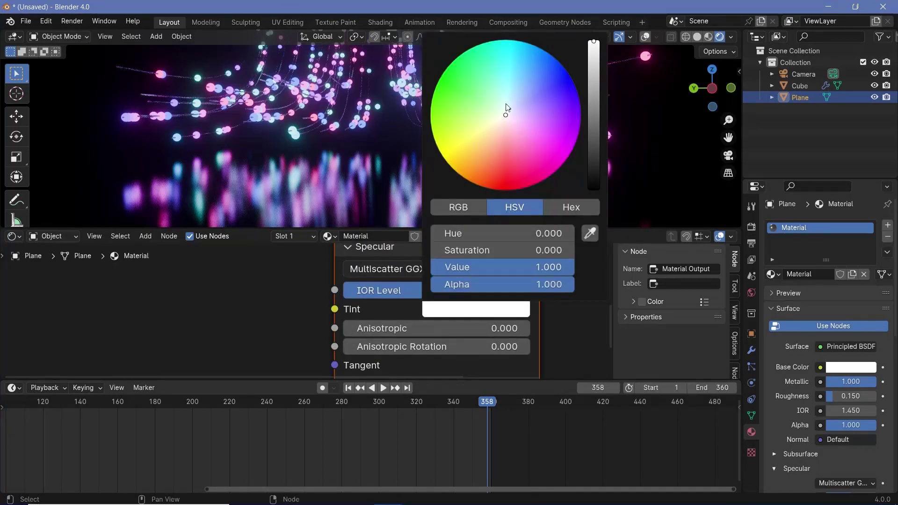
pyautogui.moveTo(506, 107)
pyautogui.mouseDown()
pyautogui.moveTo(506, 89)
pyautogui.moveTo(504, 97)
pyautogui.mouseUp()
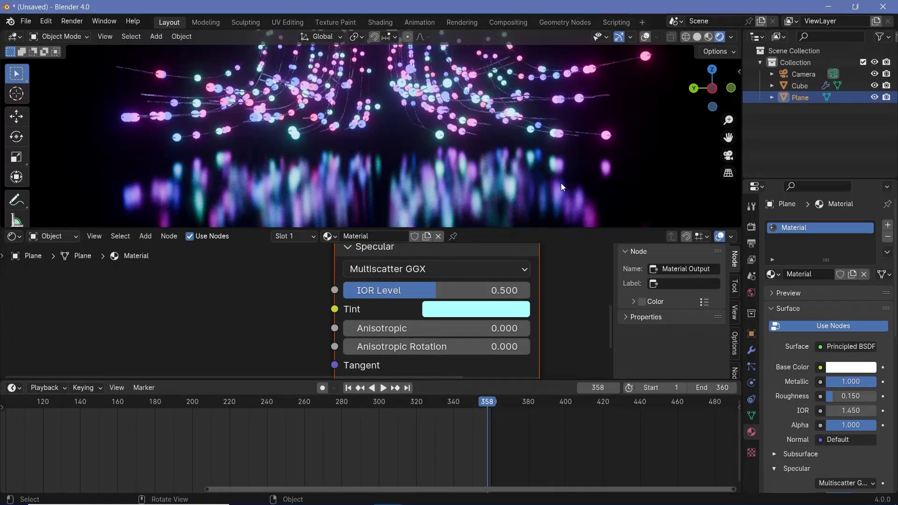
pyautogui.scroll(-5, 421, 281)
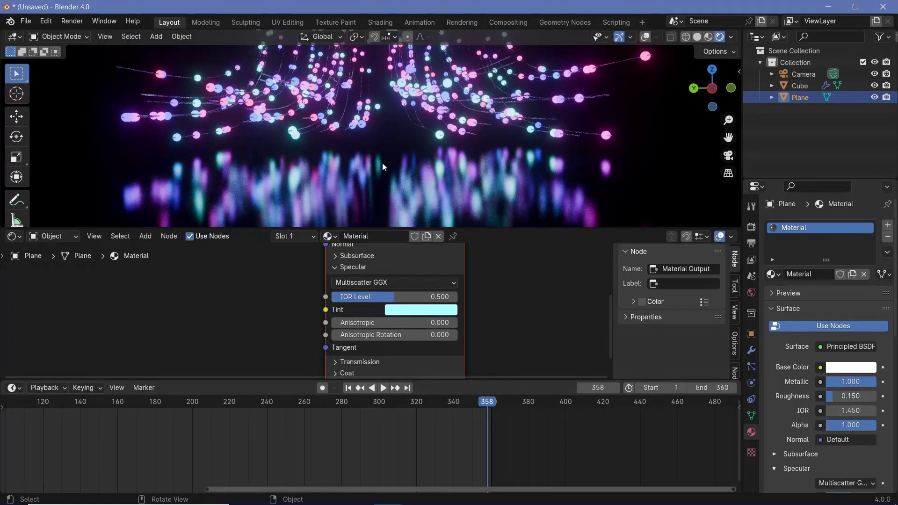
# Duplicate the floor plane, stand it upright 90° about X and move it 3 m along Y.
pyautogui.press('shift')
pyautogui.hotkey('shift', 'd')
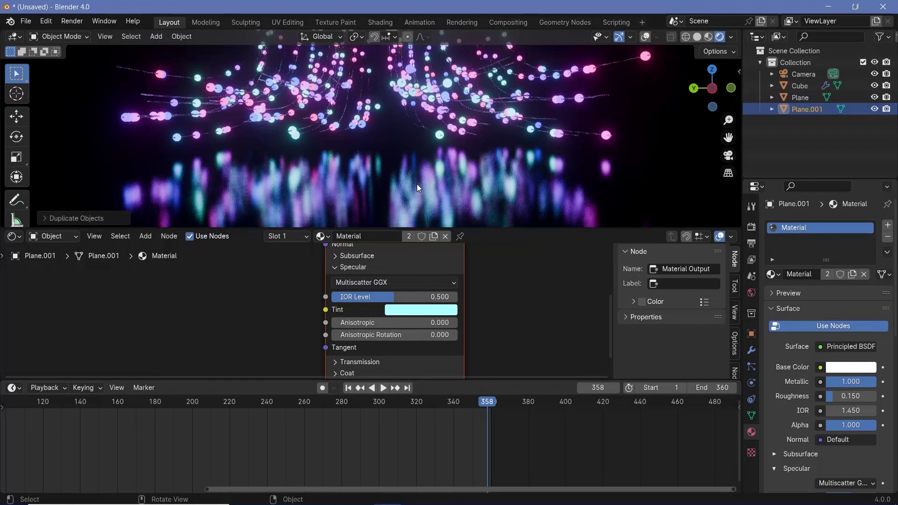
pyautogui.write('x90')
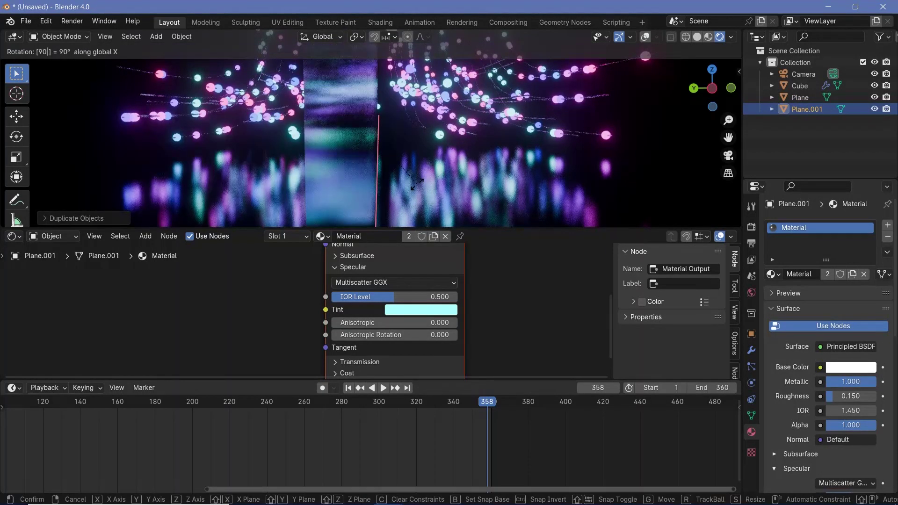
pyautogui.press('Return')
pyautogui.press('g')
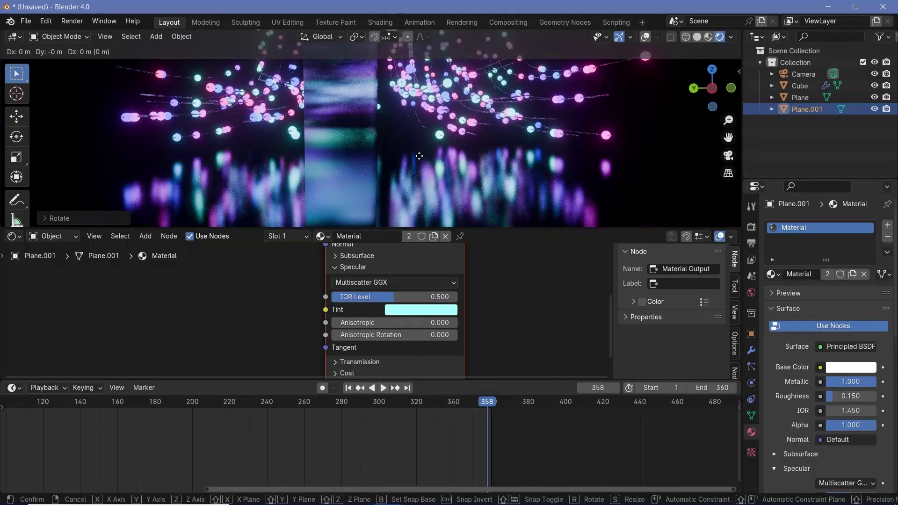
pyautogui.press('y')
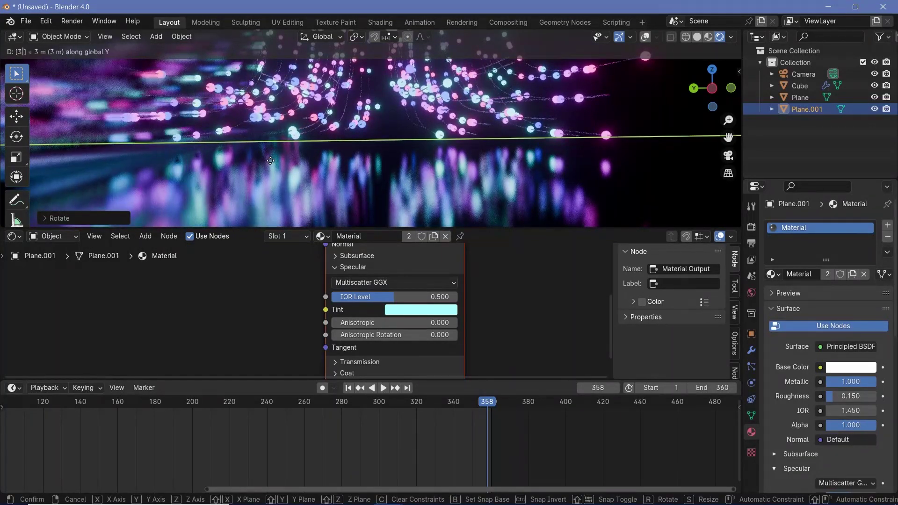
pyautogui.click(270, 161)
# Duplicate the wall plane, move the copy -12 m along Y, then select the floor Plane.
pyautogui.hotkey('shift', 'd')
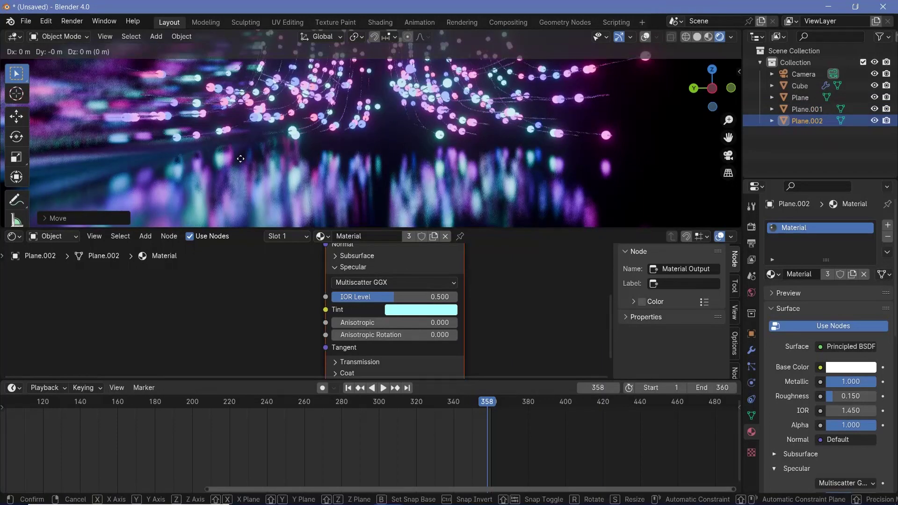
pyautogui.write('x')
pyautogui.write('6')
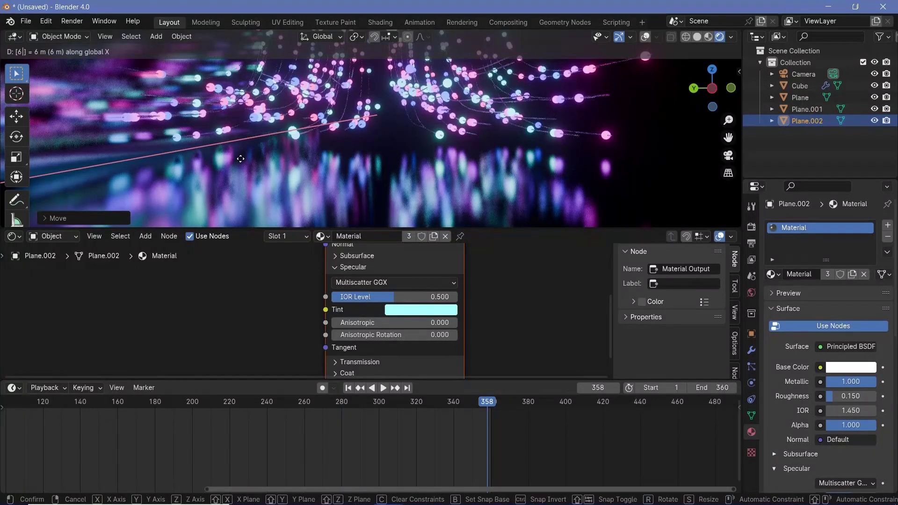
pyautogui.write('y')
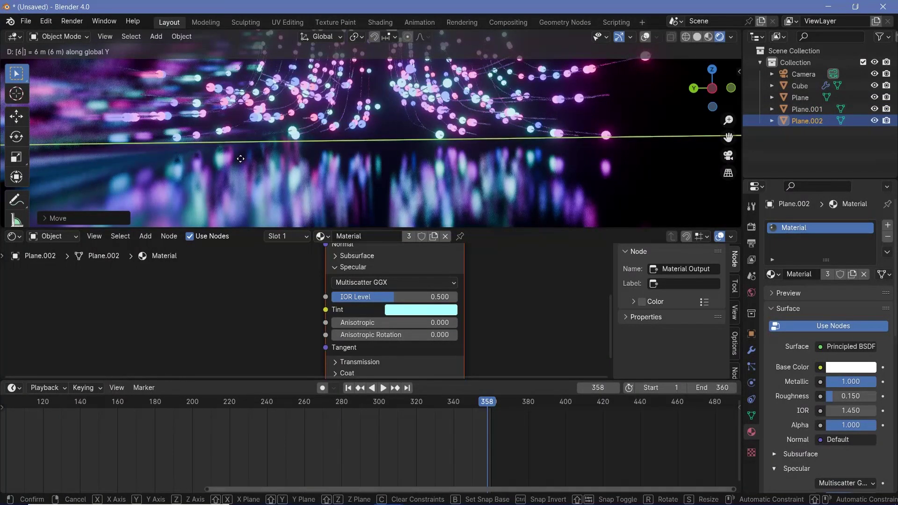
pyautogui.press('Return')
pyautogui.moveTo(265, 153); pyautogui.dragTo(194, 115, button='middle')
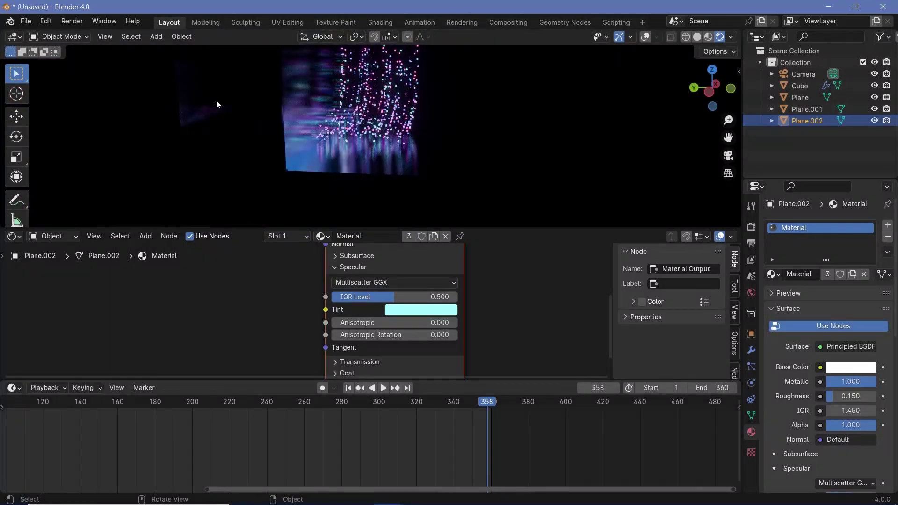
pyautogui.write('gy')
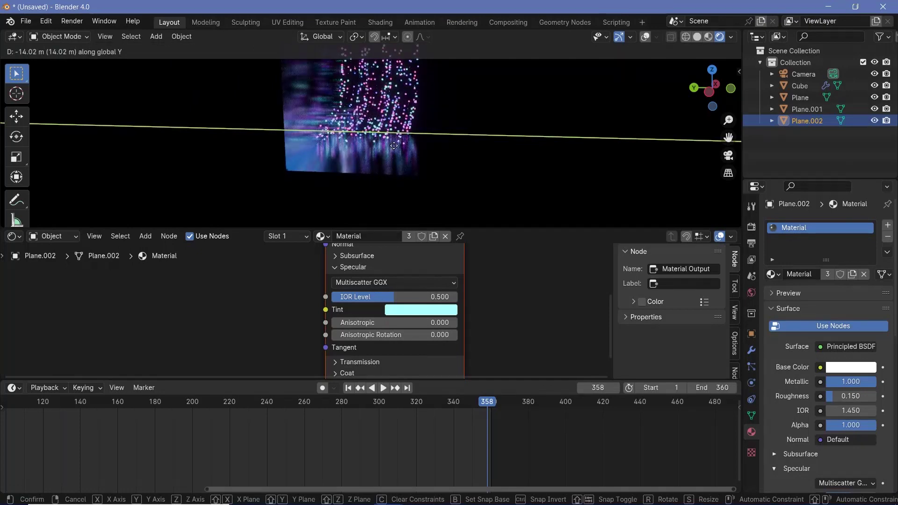
pyautogui.write('-12')
pyautogui.press('Return')
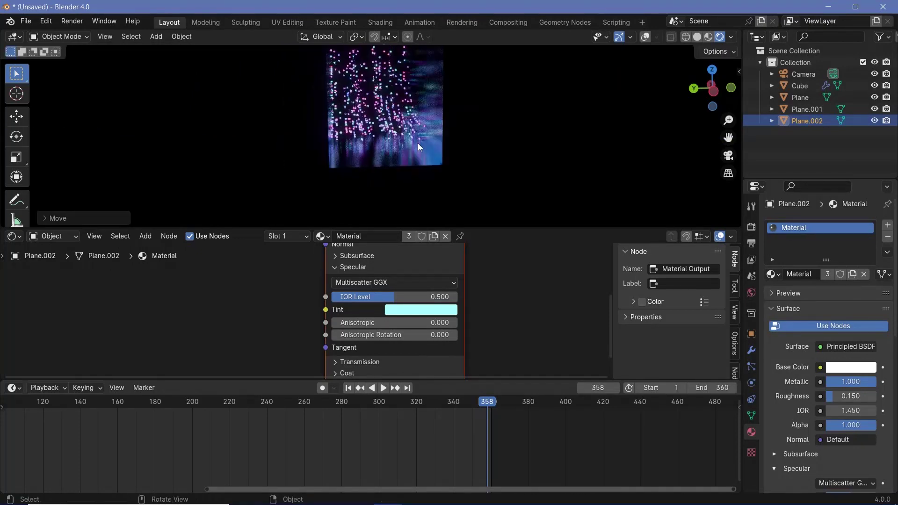
pyautogui.scroll(6, 417, 143)
pyautogui.moveTo(399, 148); pyautogui.dragTo(487, 119, button='middle')
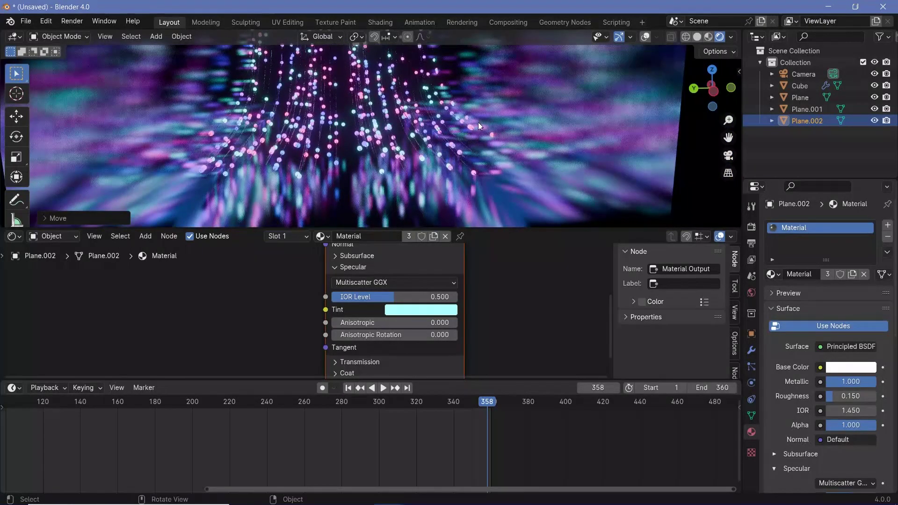
pyautogui.click(352, 210)
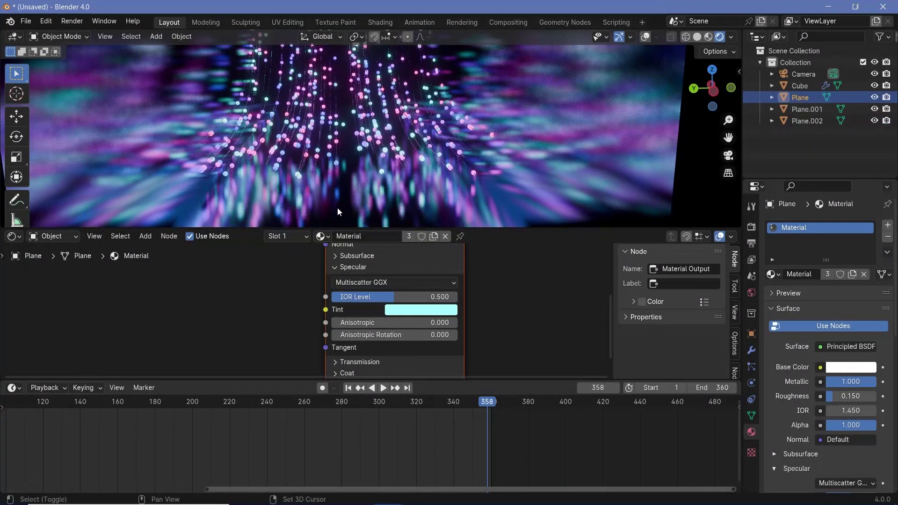
# Duplicate the floor plane in place, rotate it 90° about Y and slide it along X.
pyautogui.hotkey('shift', 'd')
pyautogui.rightClick(337, 207)
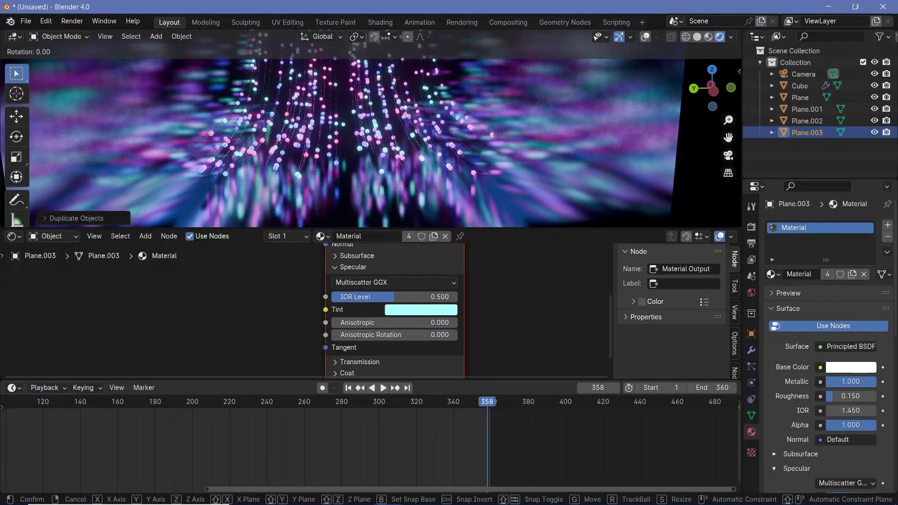
pyautogui.write('y90')
pyautogui.press('Return')
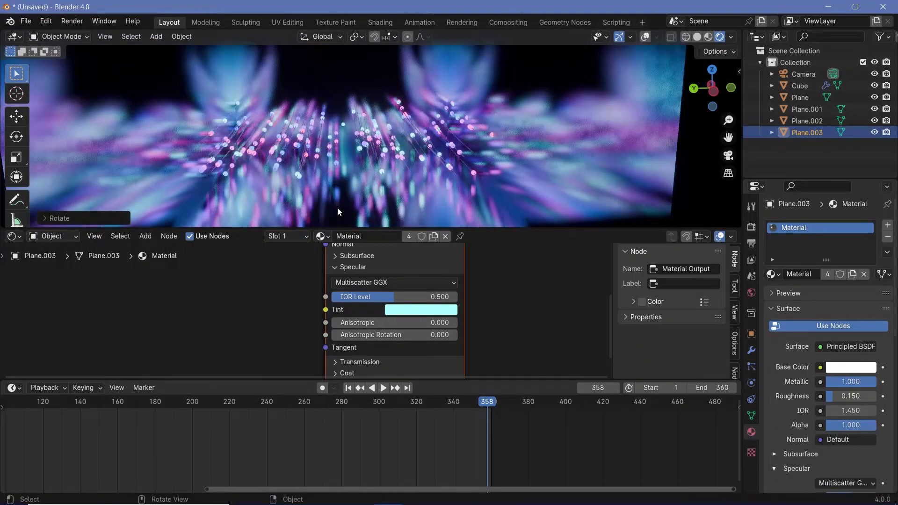
pyautogui.press('g')
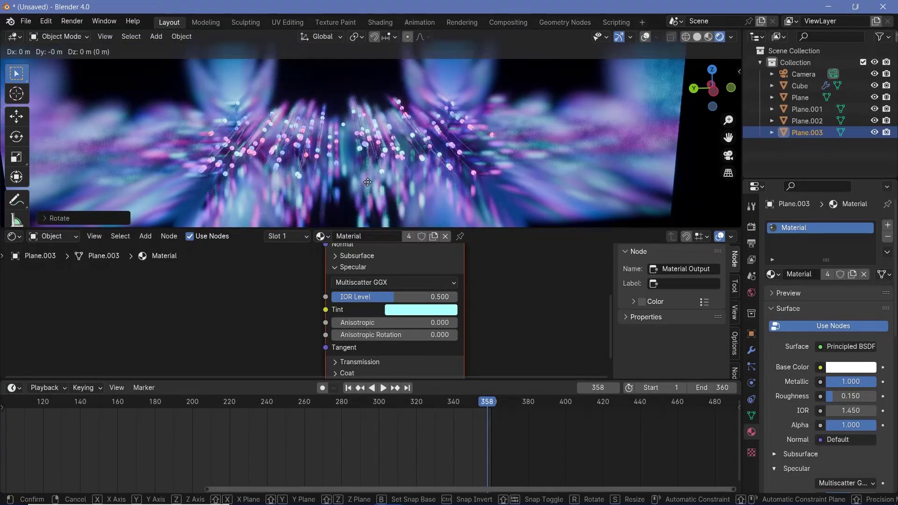
pyautogui.press('x')
pyautogui.click(366, 153)
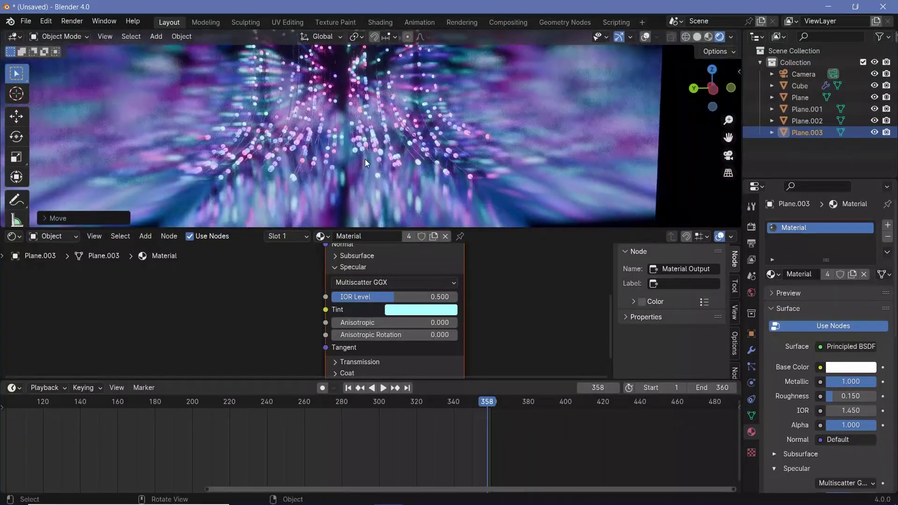
pyautogui.click(803, 74)
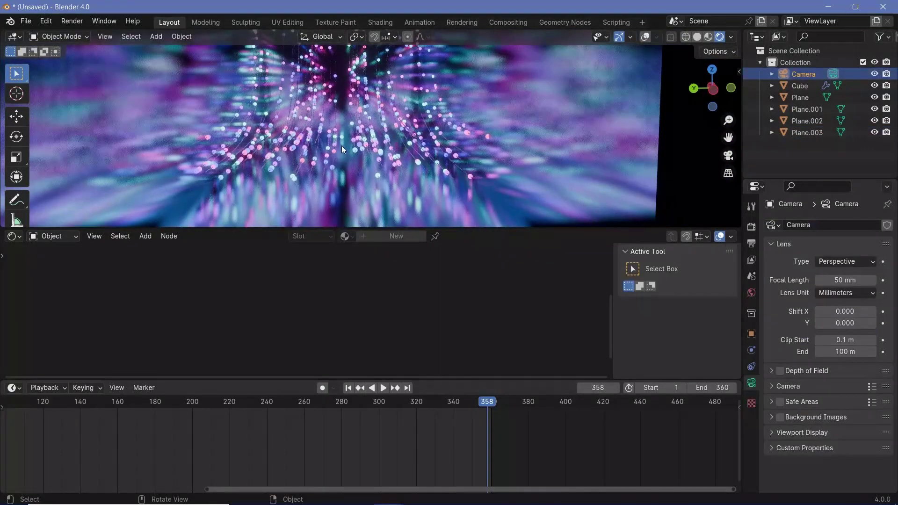
# Clear the camera's transforms, rotate it 90° about X and Z, look through it, start moving along X.
pyautogui.hotkey('alt', 'g')
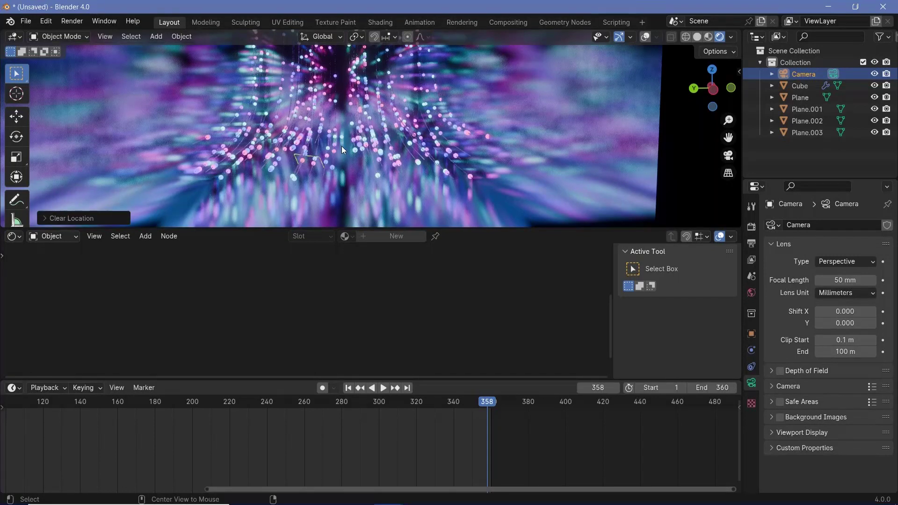
pyautogui.hotkey('alt', 'r')
pyautogui.write('rx')
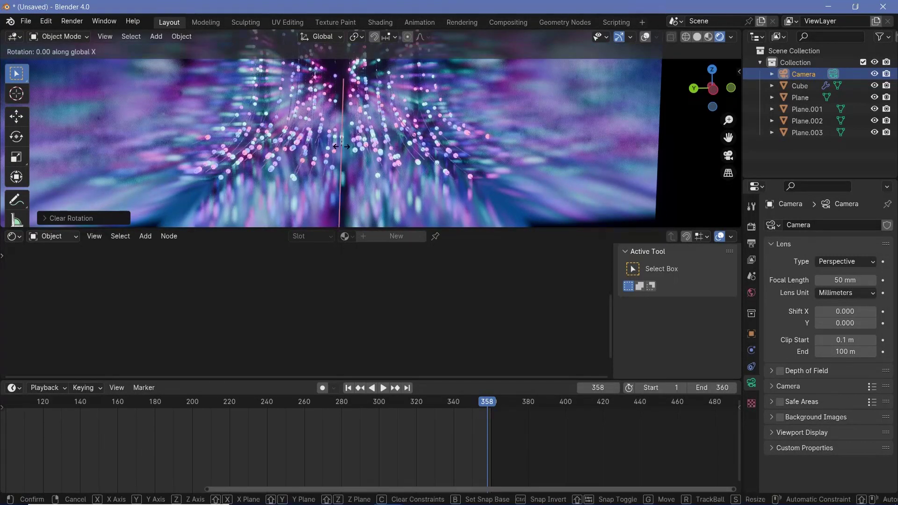
pyautogui.write('90')
pyautogui.press('Return')
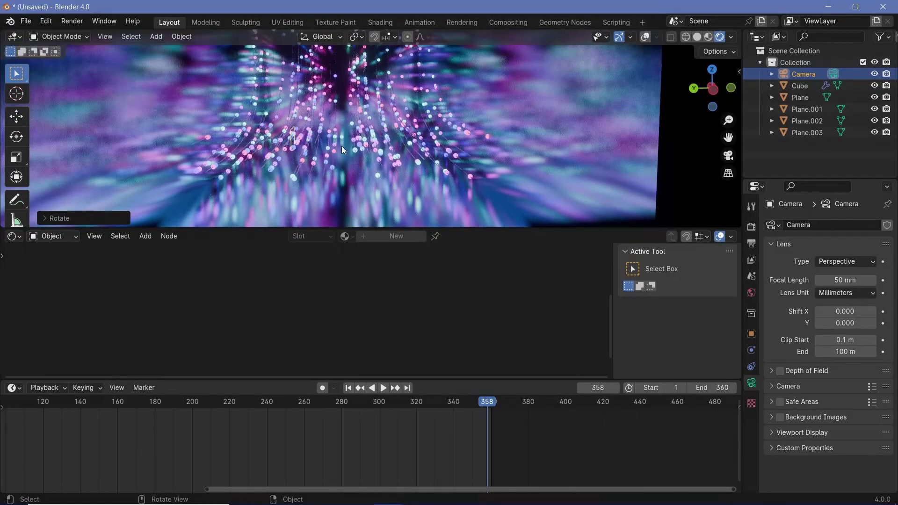
pyautogui.click(646, 37)
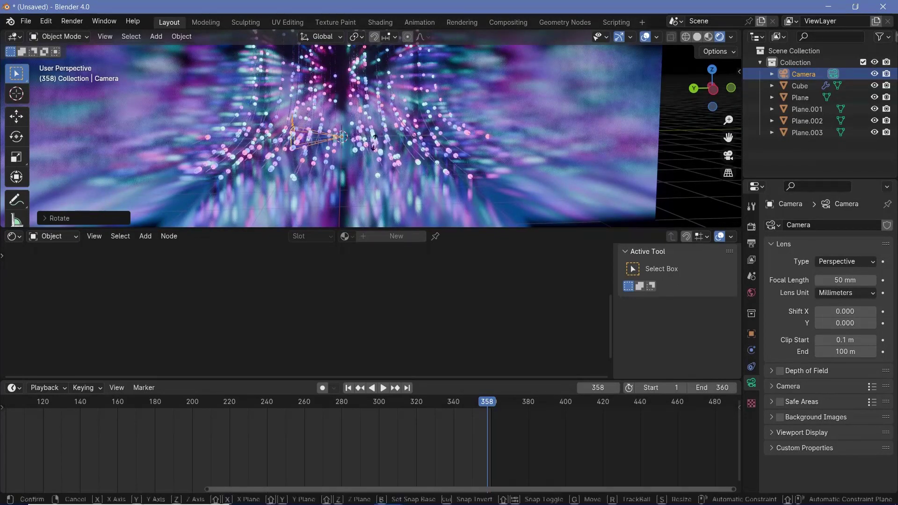
pyautogui.write('rz9')
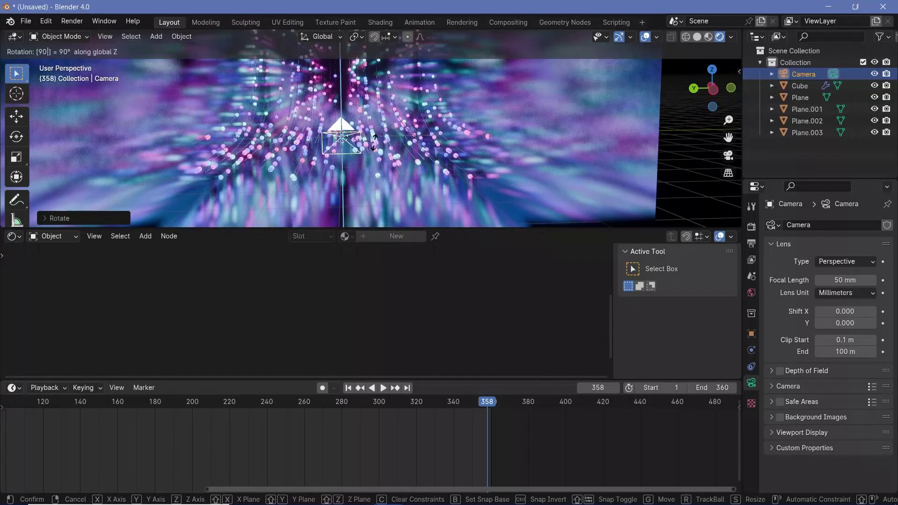
pyautogui.press('Return')
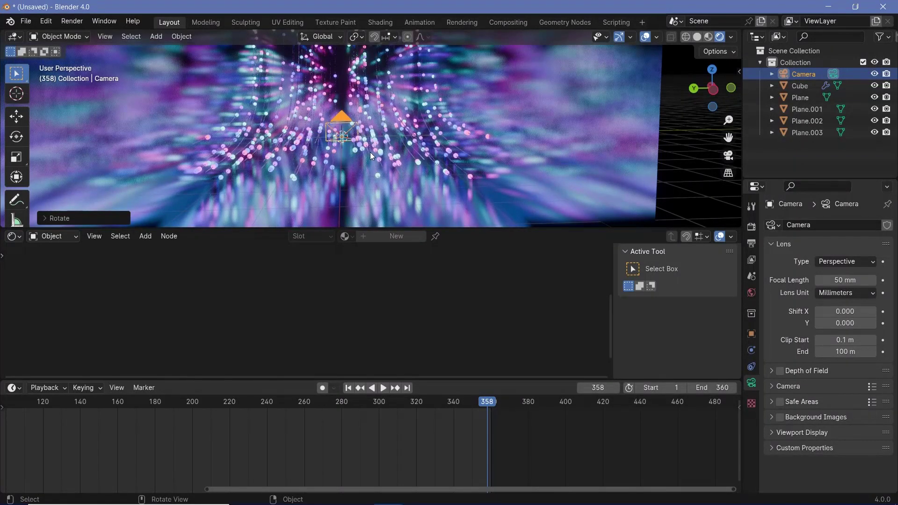
pyautogui.press('KP_0')
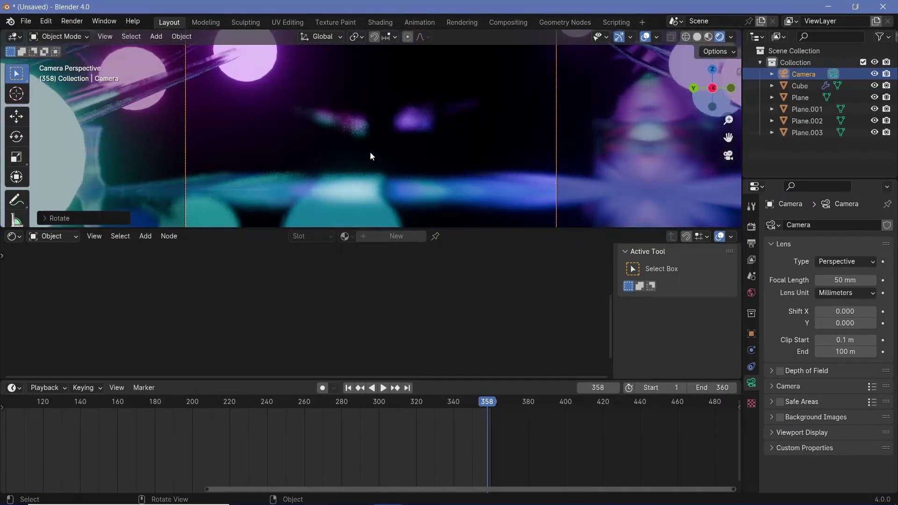
pyautogui.press('g')
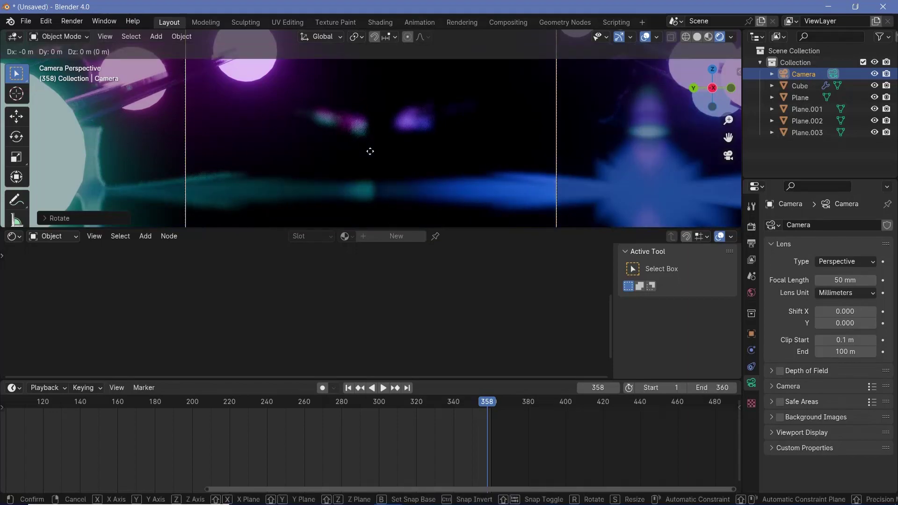
pyautogui.press('x')
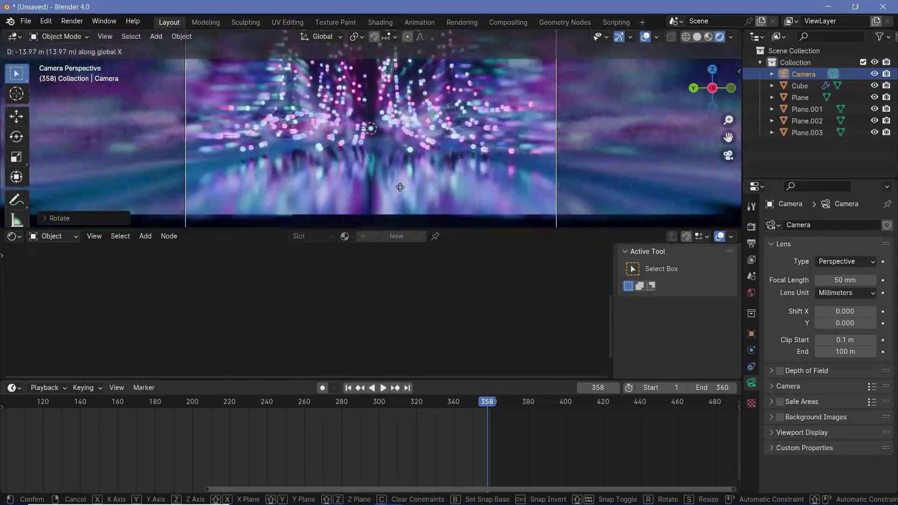
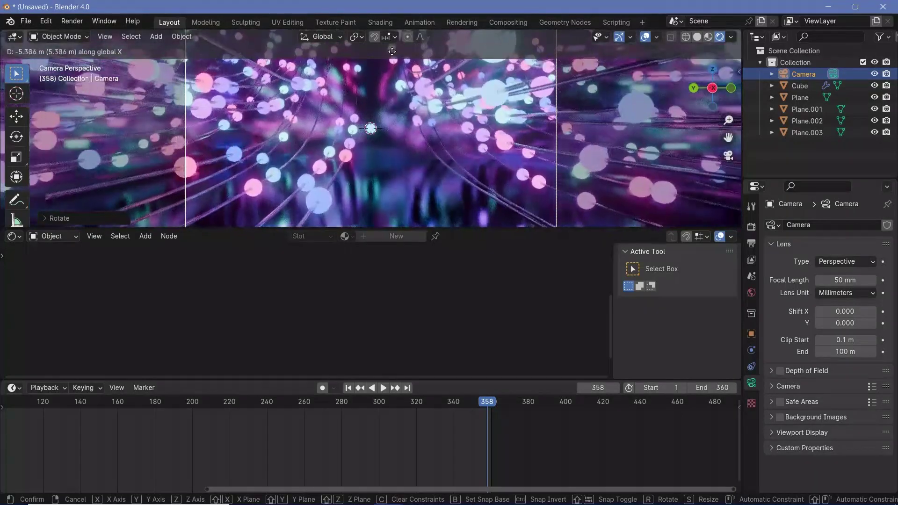
# Confirm the camera's X move and widen its focal length to 18 mm.
pyautogui.click(393, 55)
pyautogui.scroll(-3, 367, 150)
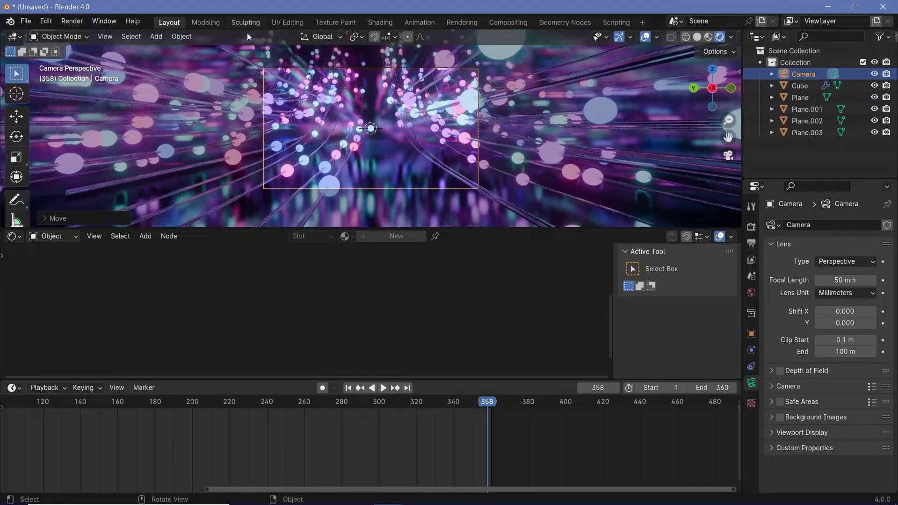
pyautogui.click(848, 280)
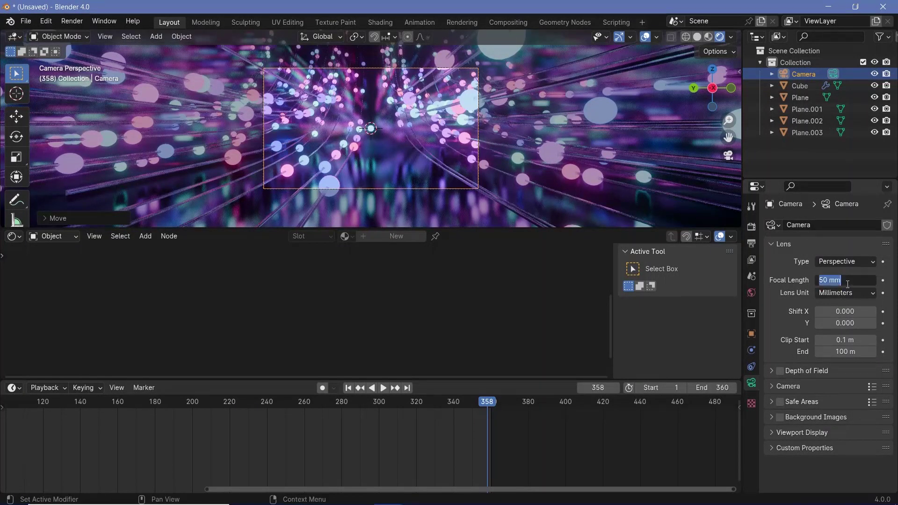
pyautogui.press('Return')
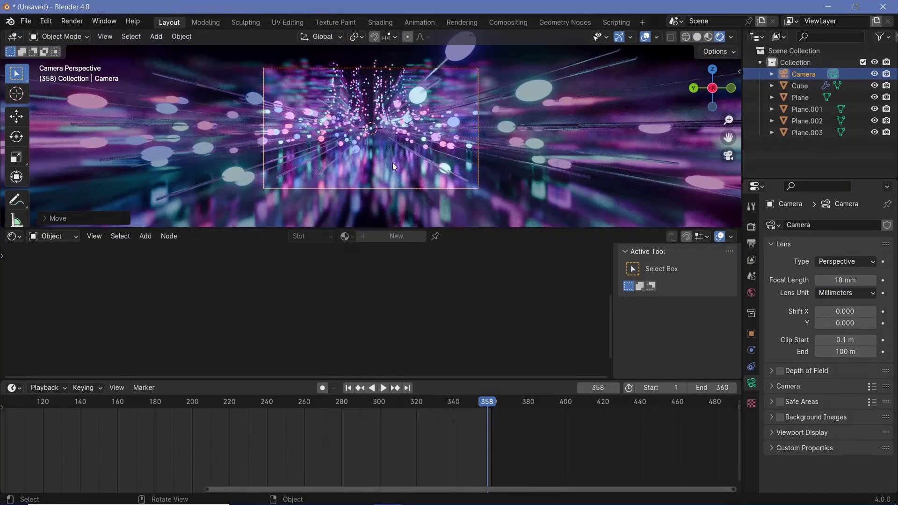
pyautogui.scroll(3, 391, 162)
# Lower the camera along Z and expand its Viewport Display settings.
pyautogui.press('g')
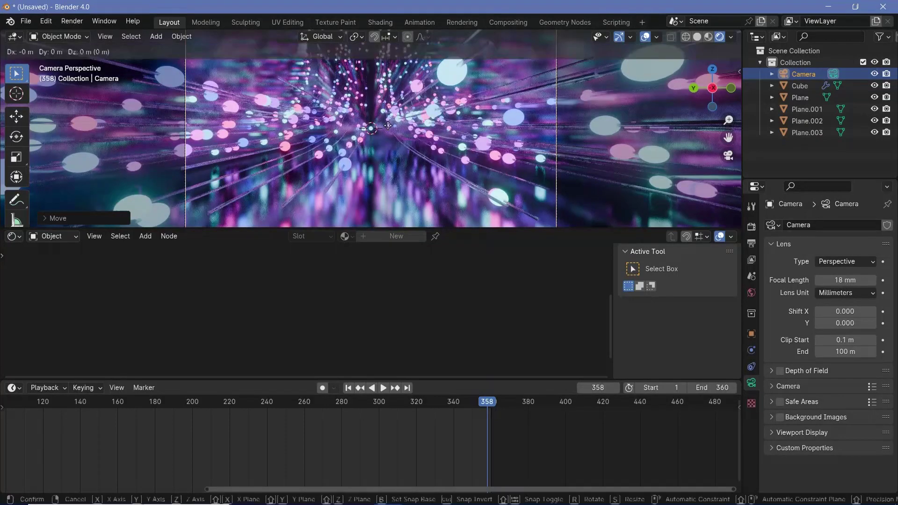
pyautogui.press('z')
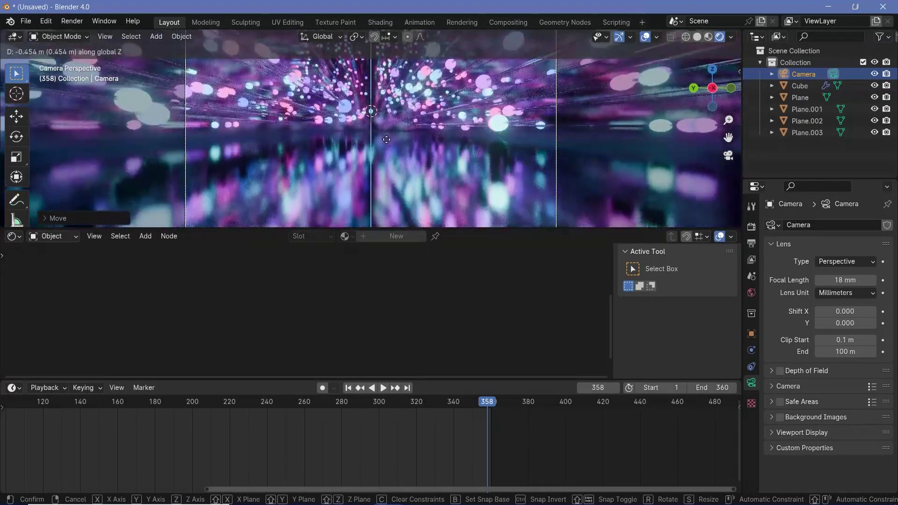
pyautogui.click(386, 141)
pyautogui.scroll(-2, 383, 141)
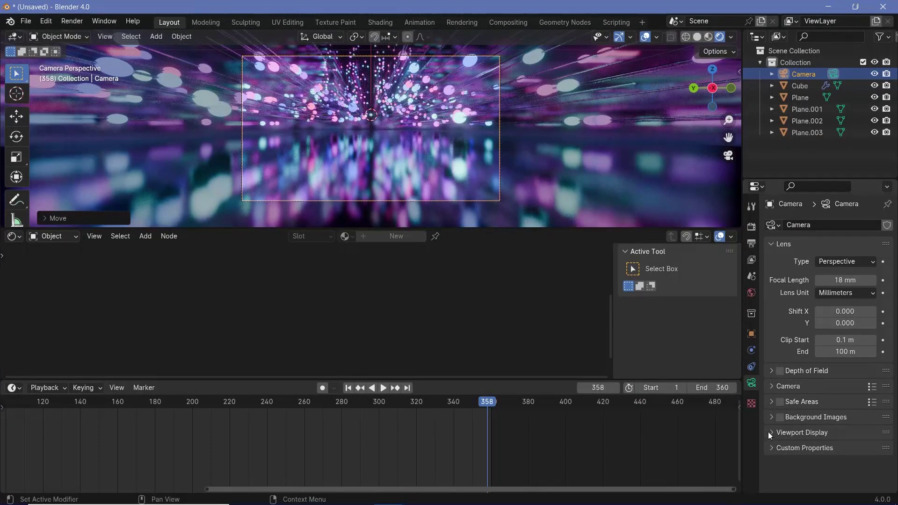
pyautogui.click(769, 432)
pyautogui.scroll(-3, 786, 463)
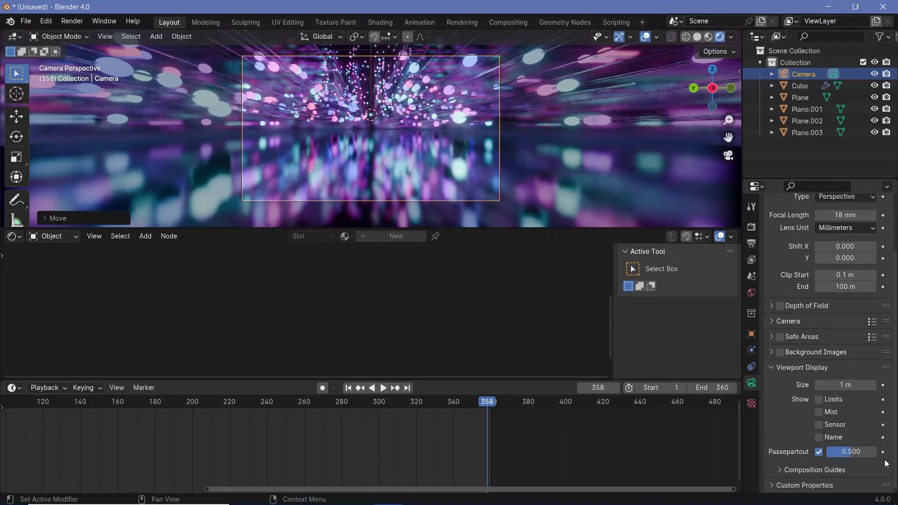
# Set the camera passepartout to 1.000 and expand the Composition Guides options.
pyautogui.moveTo(844, 455); pyautogui.dragTo(877, 455)
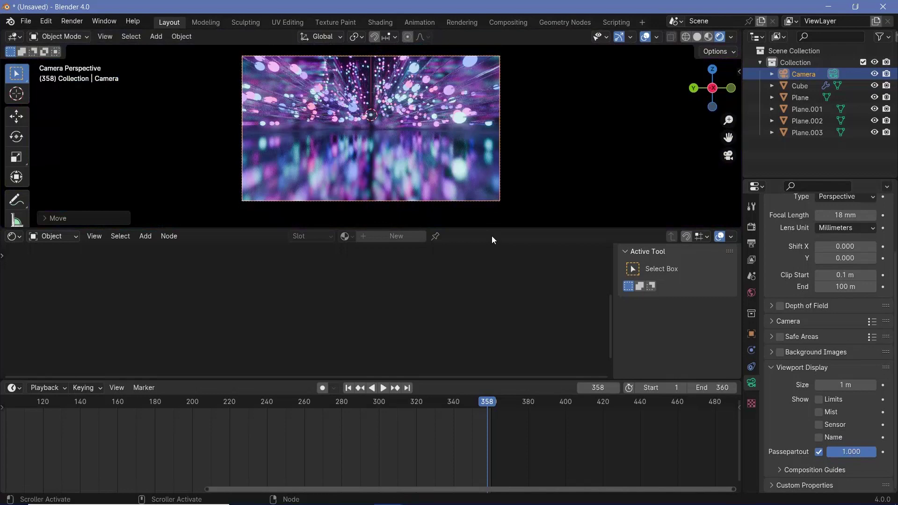
pyautogui.click(788, 468)
pyautogui.scroll(-5, 823, 453)
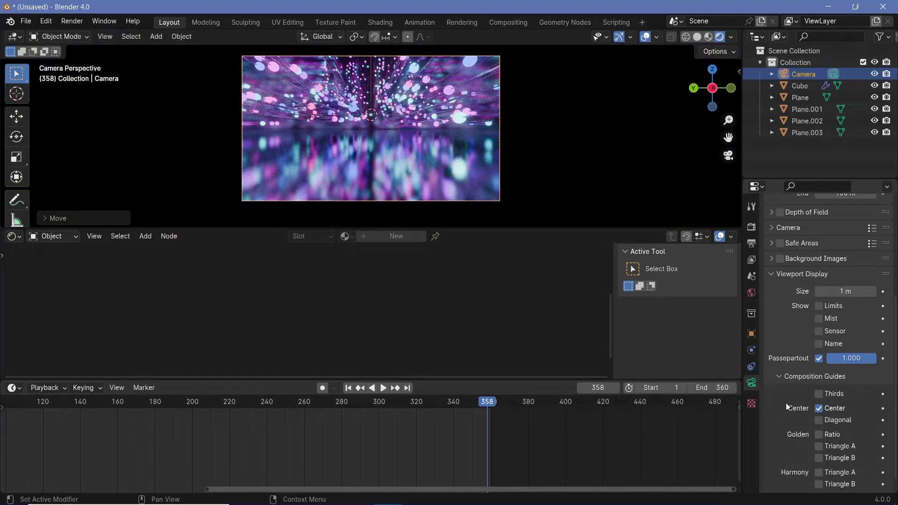
pyautogui.scroll(3, 352, 129)
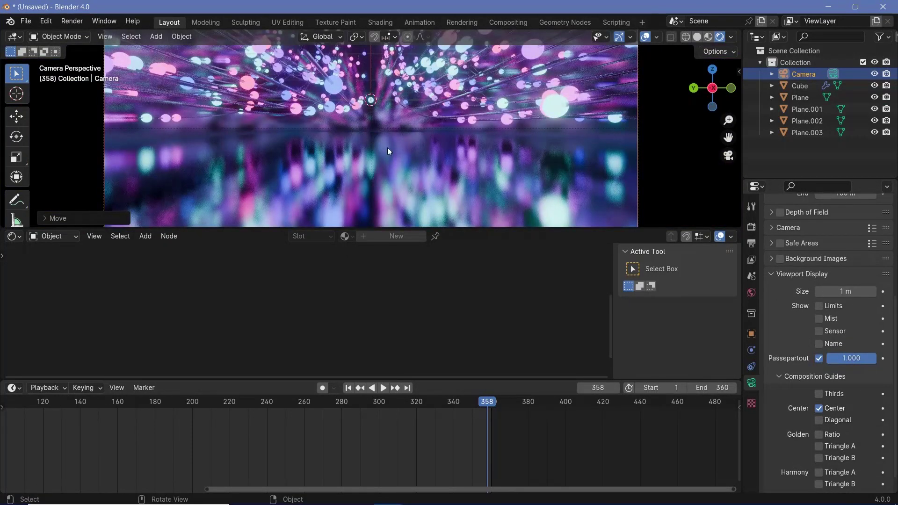
# Drop the camera slightly lower along Z.
pyautogui.press('g')
pyautogui.press('z')
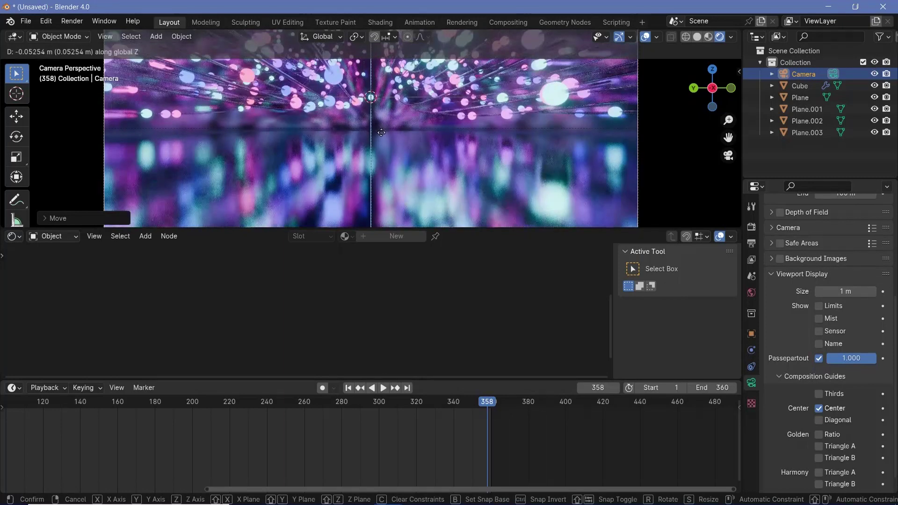
pyautogui.click(382, 135)
pyautogui.scroll(-3, 465, 130)
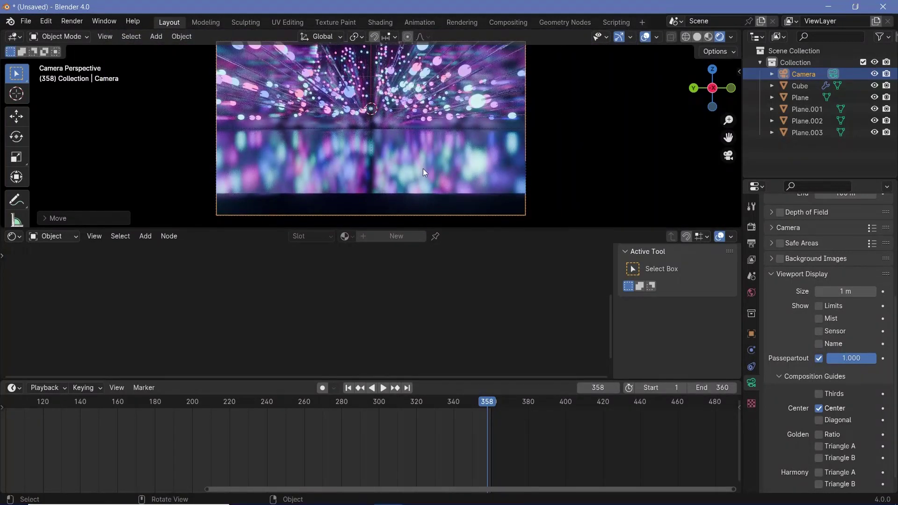
# Lower the reflective floor Plane slightly along Z.
pyautogui.click(423, 170)
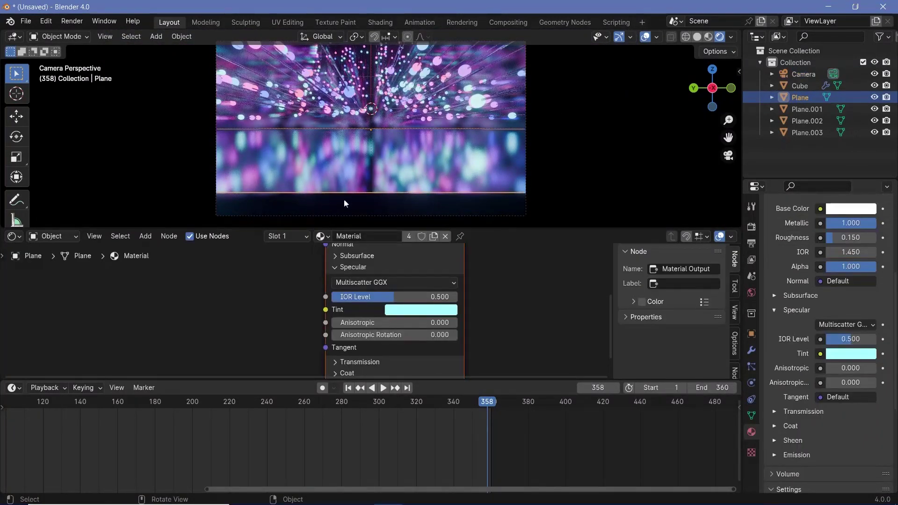
pyautogui.press('s')
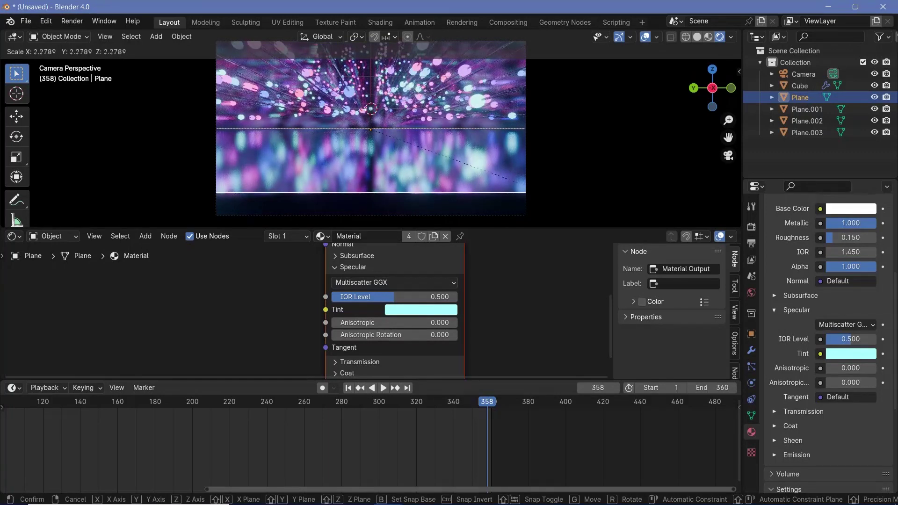
pyautogui.press('g')
pyautogui.press('z')
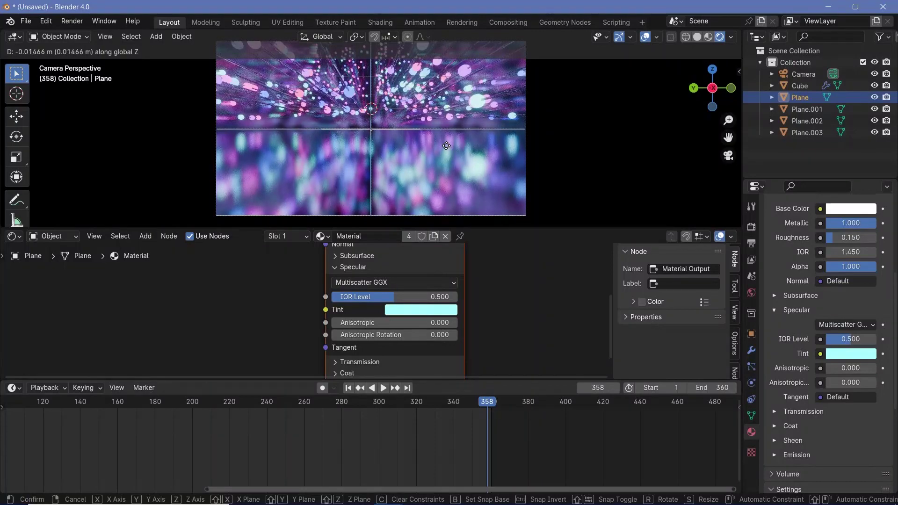
pyautogui.click(446, 145)
# Hide overlays, preview the animation up to frame 289, then show Render properties.
pyautogui.hotkey('shift', 'alt', 'z')
pyautogui.scroll(2, 388, 139)
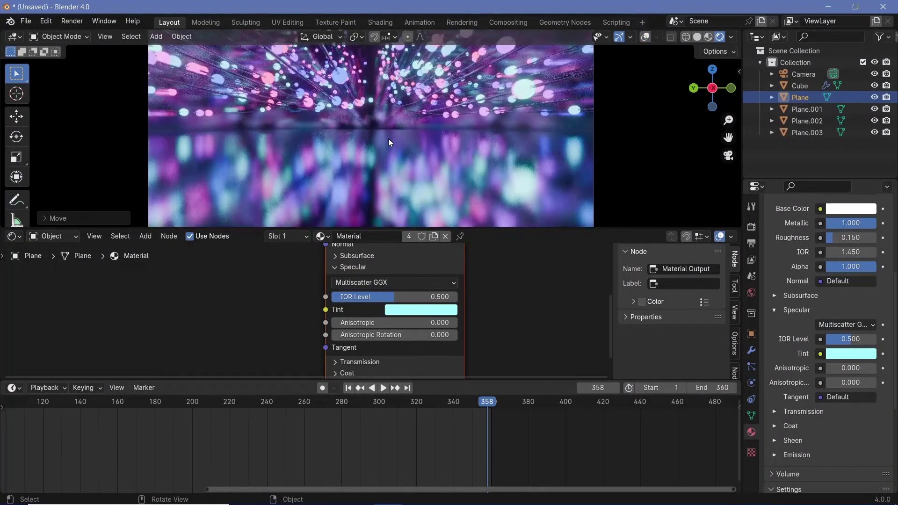
pyautogui.press('space')
pyautogui.scroll(-3, 388, 139)
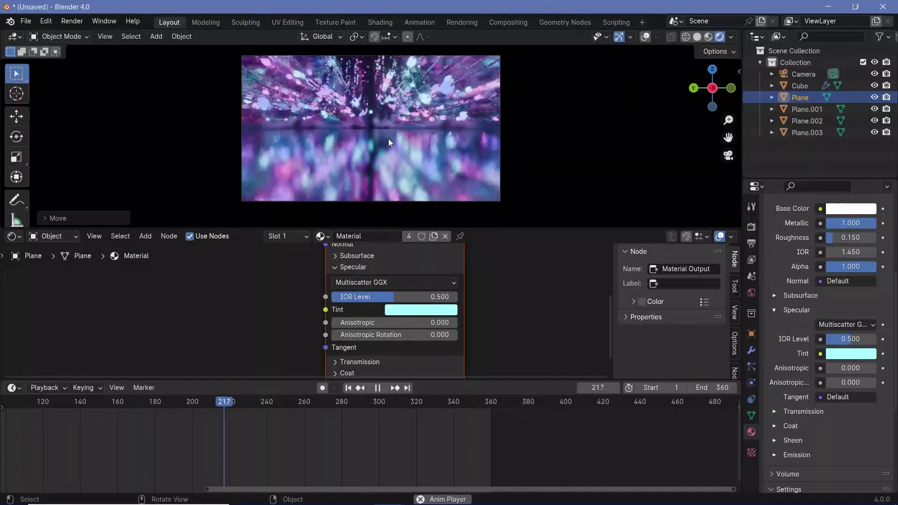
pyautogui.press('space')
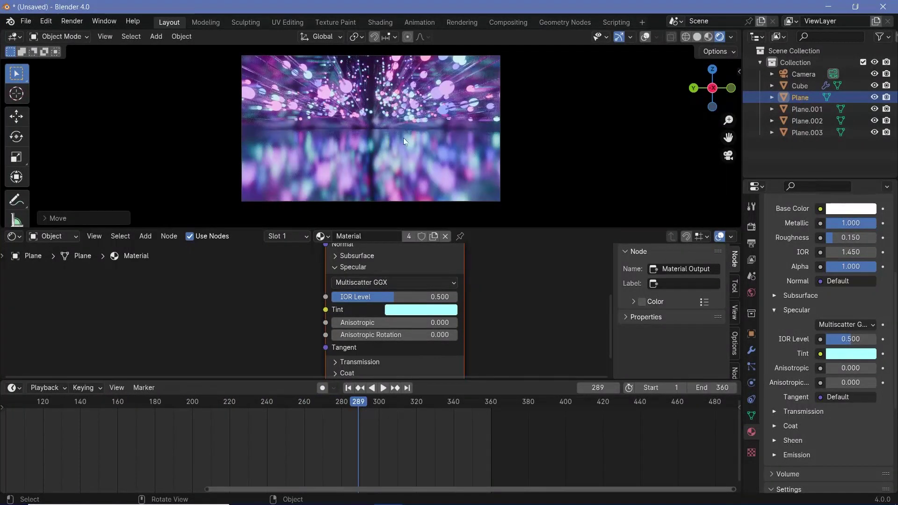
pyautogui.click(752, 228)
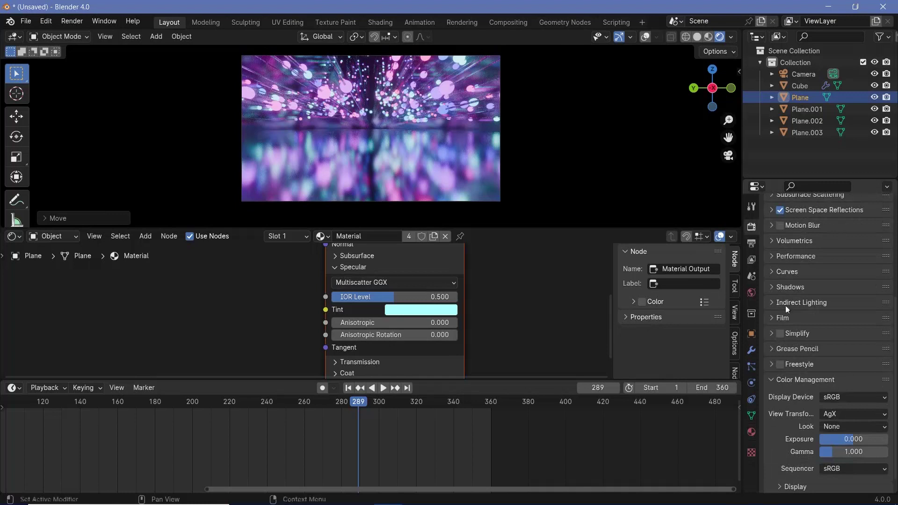
# Enable render motion blur and turn on depth of field for the camera.
pyautogui.click(779, 226)
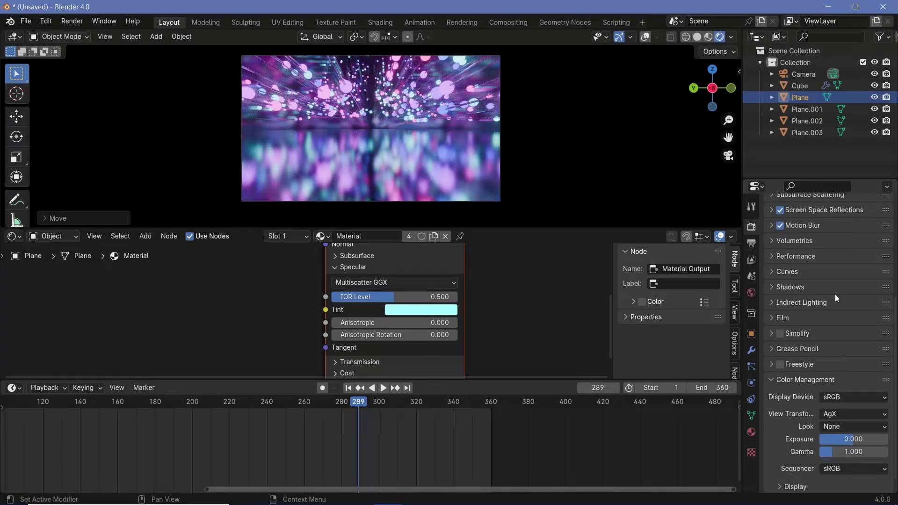
pyautogui.click(802, 74)
pyautogui.click(752, 383)
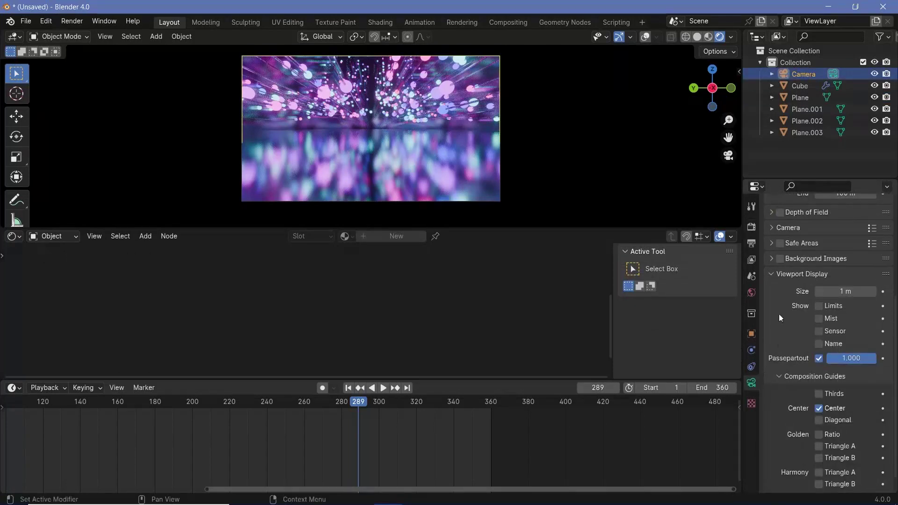
pyautogui.click(781, 213)
pyautogui.click(771, 214)
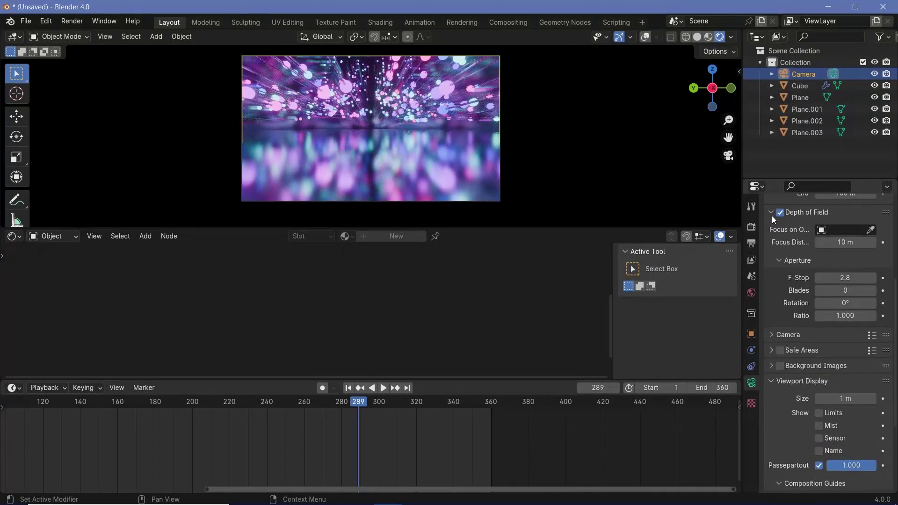
# Set the camera's F-Stop to 1.2 and focus distance to 0.85 m.
pyautogui.click(844, 277)
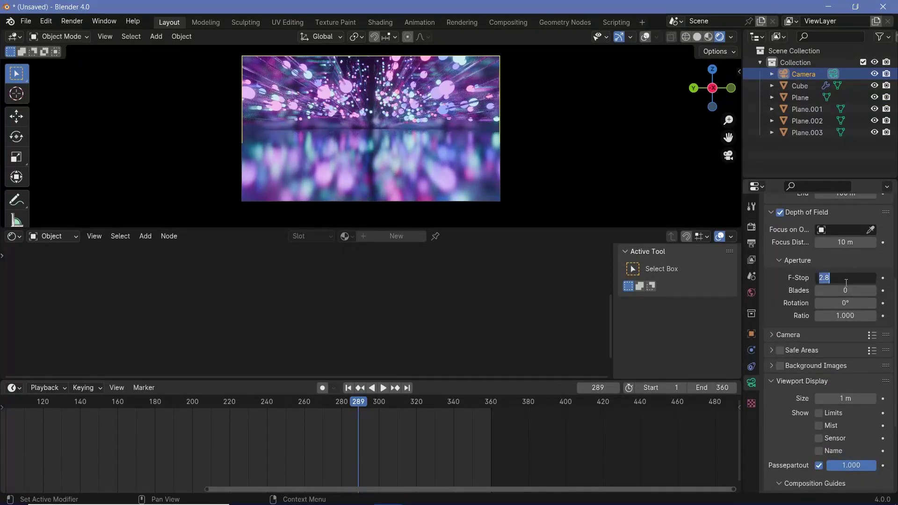
pyautogui.press('Return')
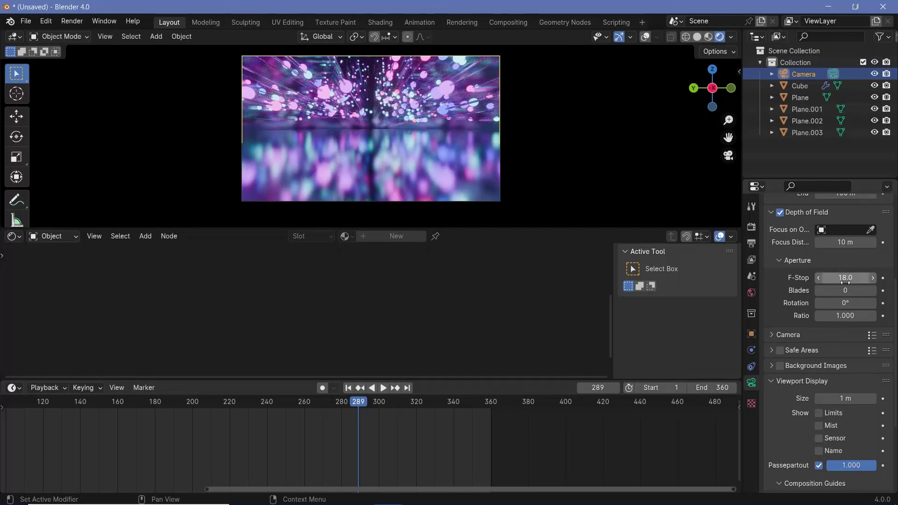
pyautogui.scroll(3, 496, 108)
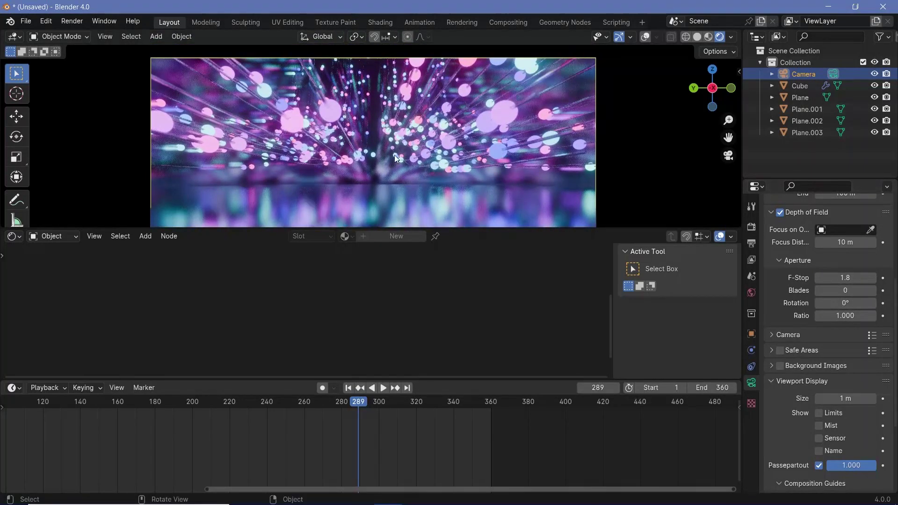
pyautogui.scroll(-2, 394, 155)
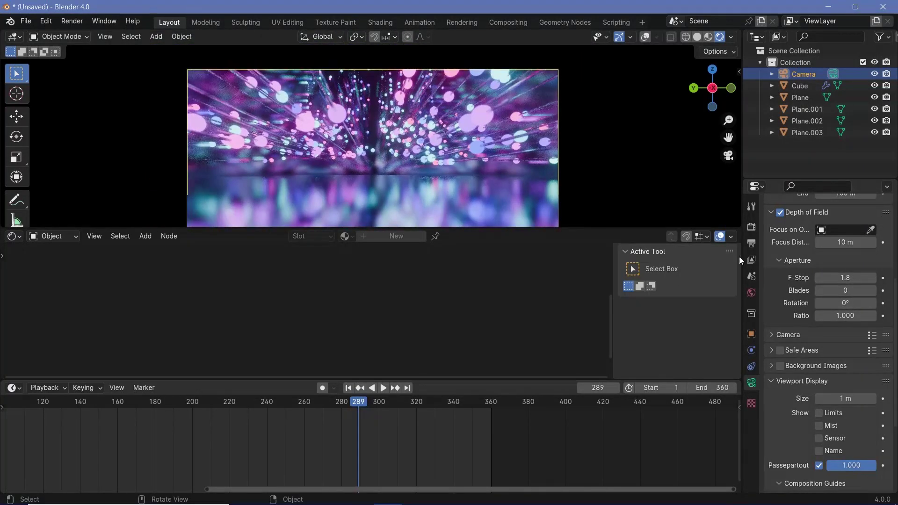
pyautogui.moveTo(845, 242); pyautogui.dragTo(808, 248)
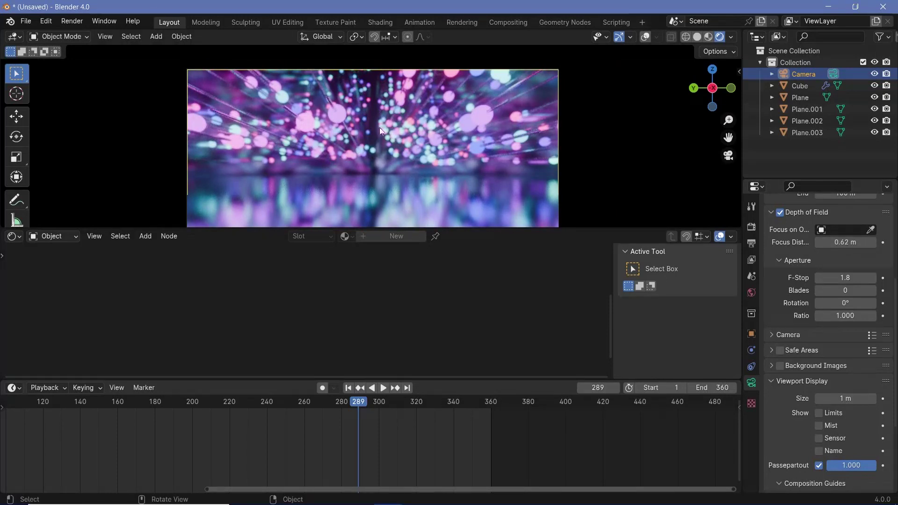
pyautogui.moveTo(844, 242); pyautogui.dragTo(852, 242)
pyautogui.moveTo(845, 277)
pyautogui.mouseDown()
pyautogui.moveTo(823, 277)
pyautogui.moveTo(859, 277)
pyautogui.mouseUp()
pyautogui.scroll(-3, 396, 140)
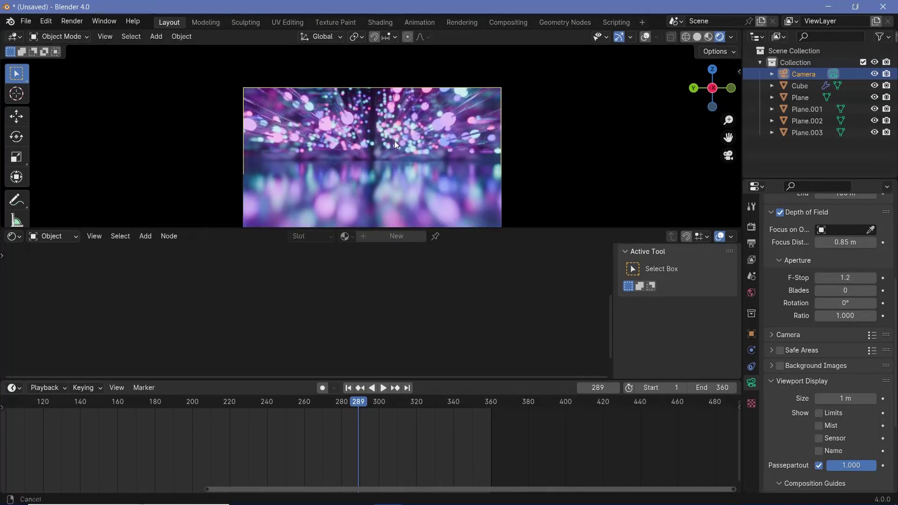
# Preview the animation, then jump to frame 360 and back to frame 0.
pyautogui.keyDown('shift'); pyautogui.moveTo(394, 141); pyautogui.dragTo(388, 113, button='middle'); pyautogui.keyUp('shift')
pyautogui.press('space')
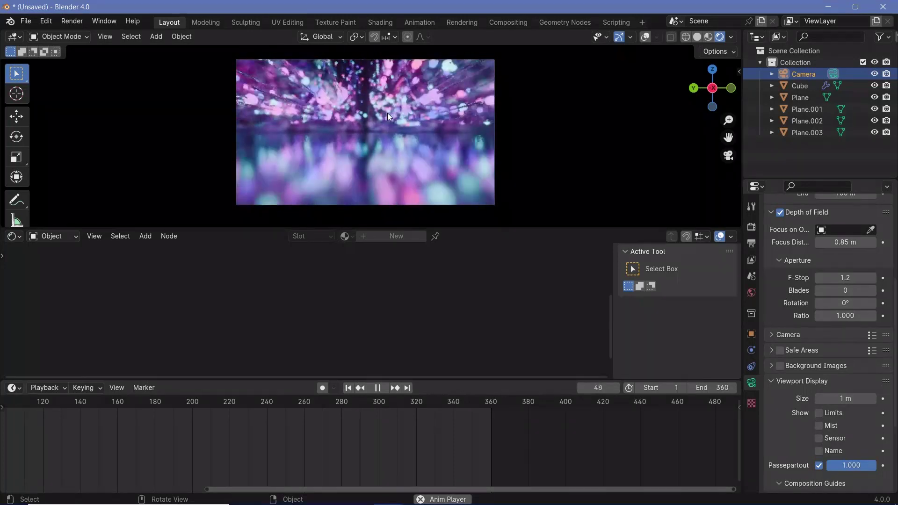
pyautogui.press('Escape')
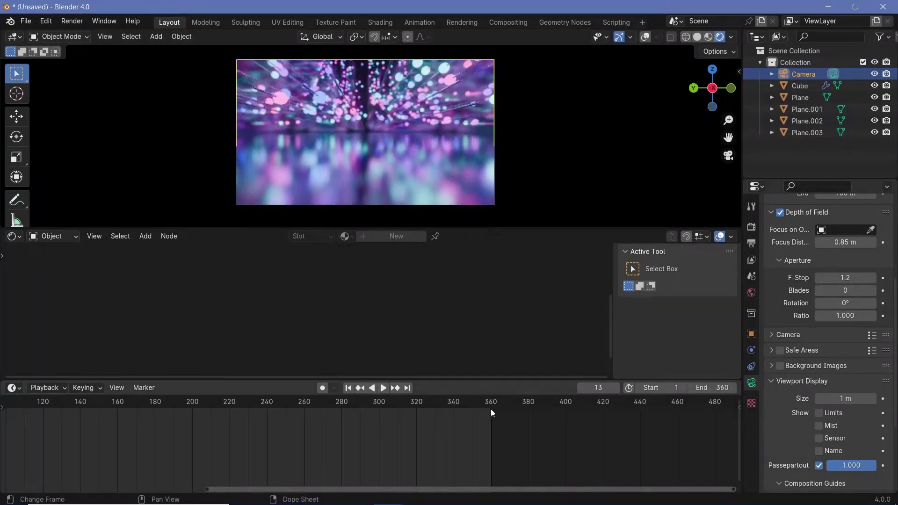
pyautogui.click(489, 406)
pyautogui.click(604, 388)
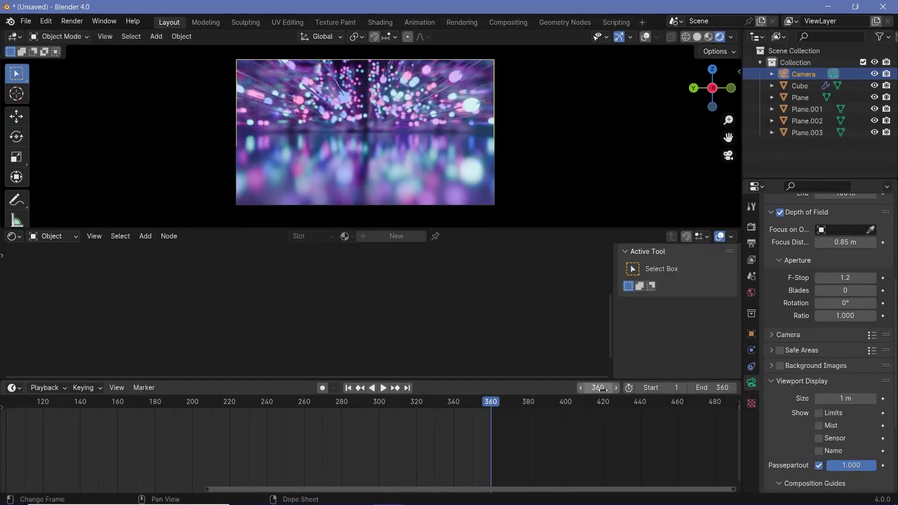
pyautogui.write('0')
pyautogui.press('Return')
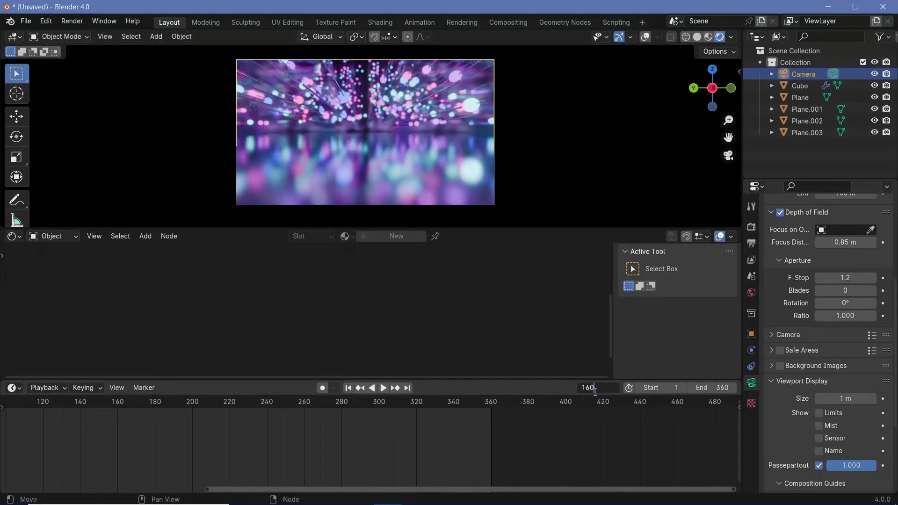
# Check frames 260, 0 and 360, then render the animation.
pyautogui.press('Return')
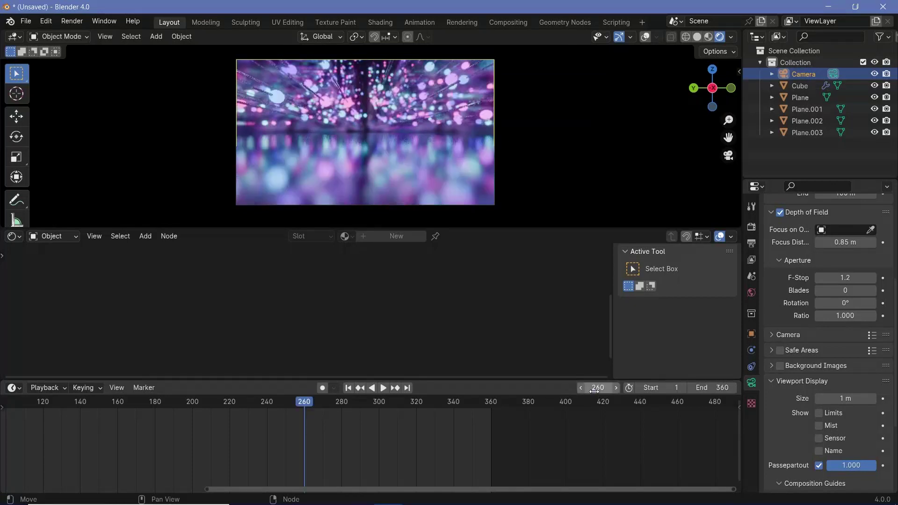
pyautogui.click(602, 389)
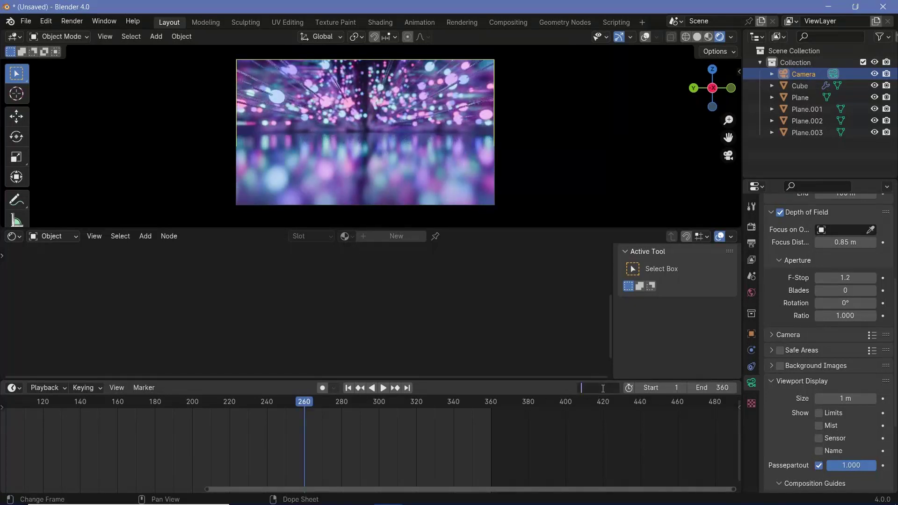
pyautogui.write('0')
pyautogui.press('Return')
pyautogui.click(603, 388)
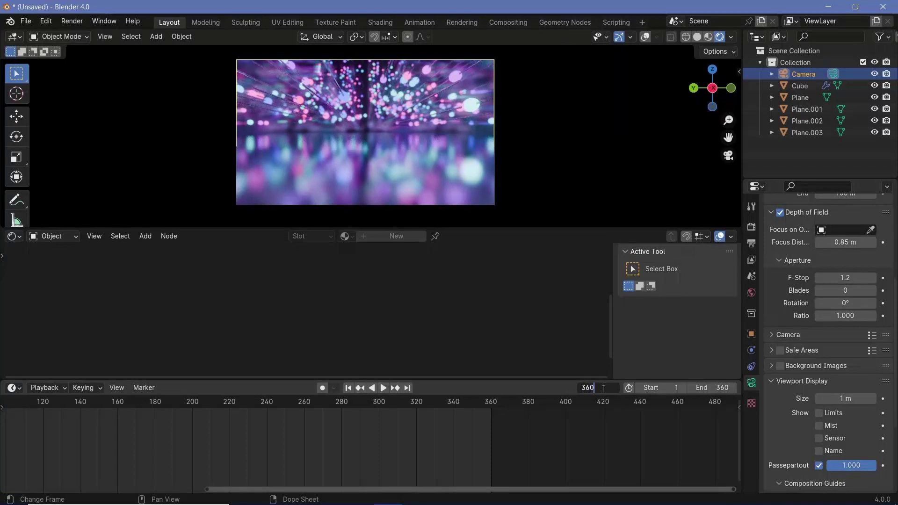
pyautogui.press('Return')
pyautogui.click(72, 21)
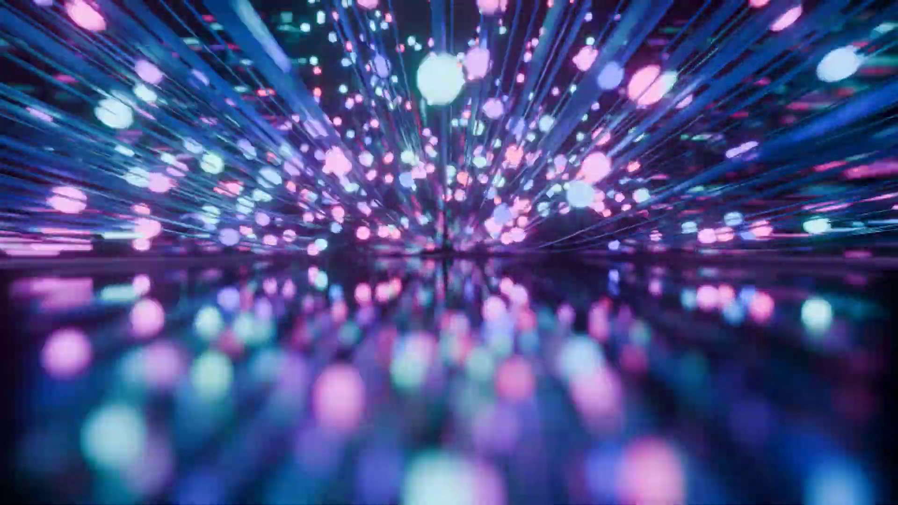